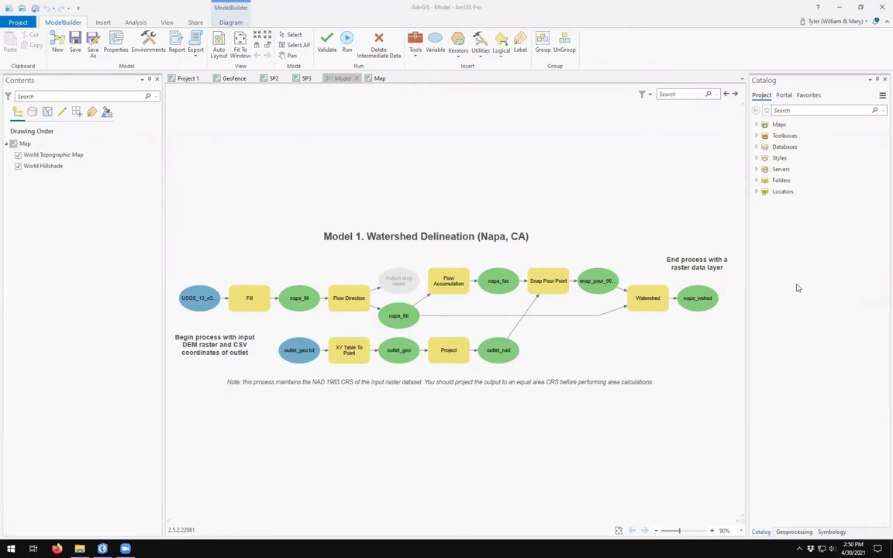
Create a new Map project named MyProject in C:\Workspace.
{"action": "left_click", "coordinate": [624, 14]}
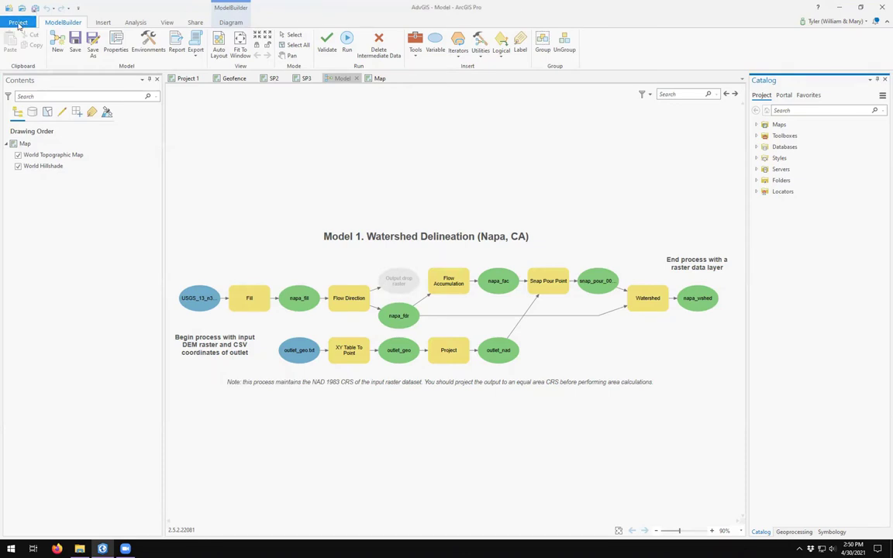
{"action": "left_click", "coordinate": [18, 24]}
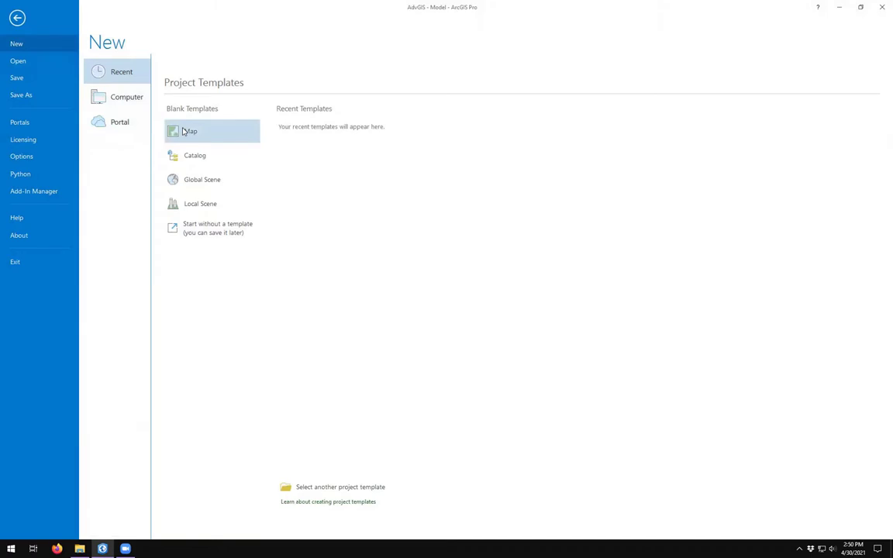
{"action": "left_click", "coordinate": [185, 132]}
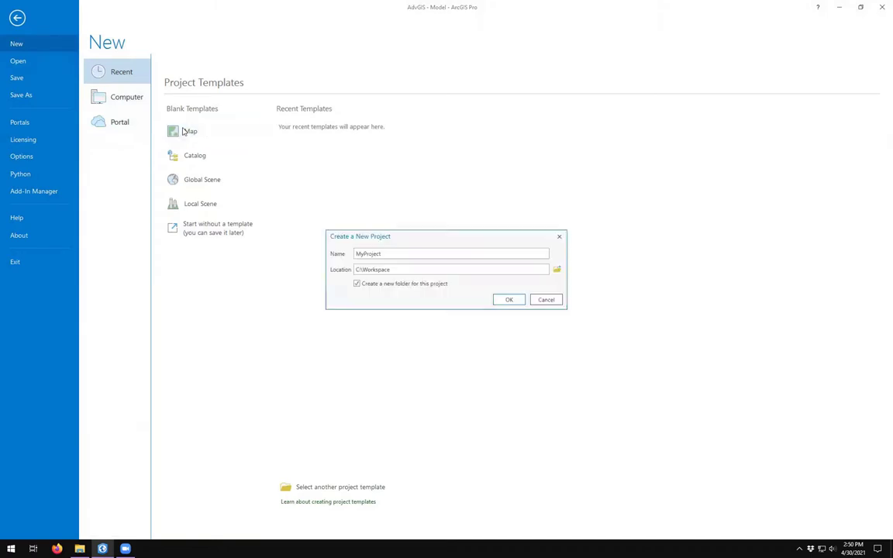
{"action": "left_click", "coordinate": [507, 301]}
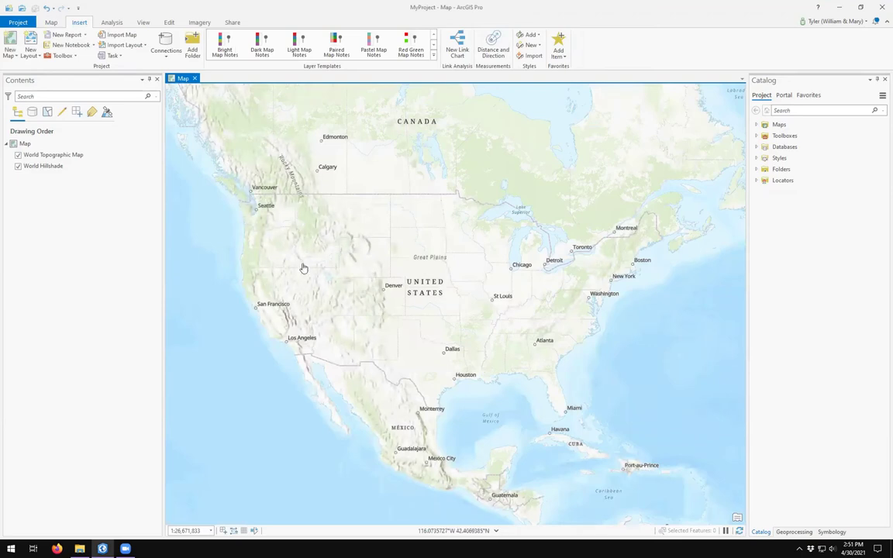
Start a blank ModelBuilder model, then go back to the project page's recent projects list.
{"action": "left_click", "coordinate": [113, 23]}
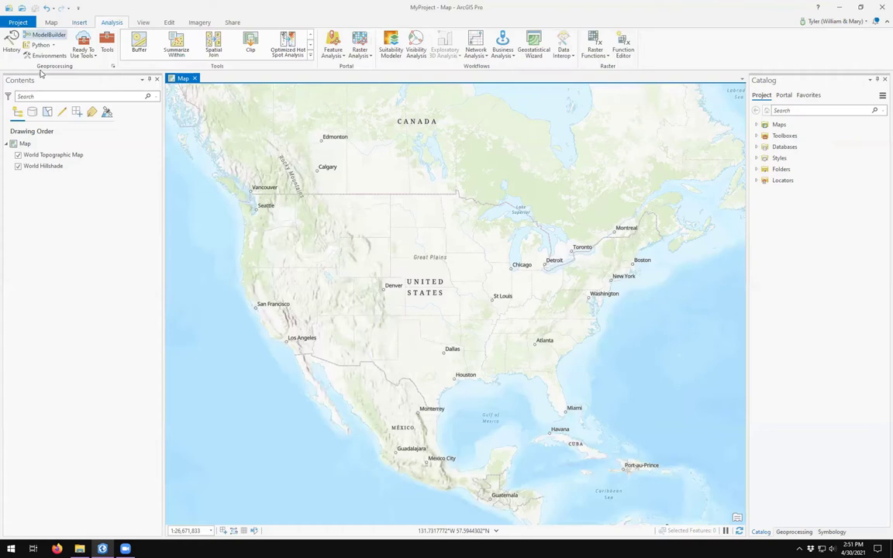
{"action": "left_click", "coordinate": [48, 36]}
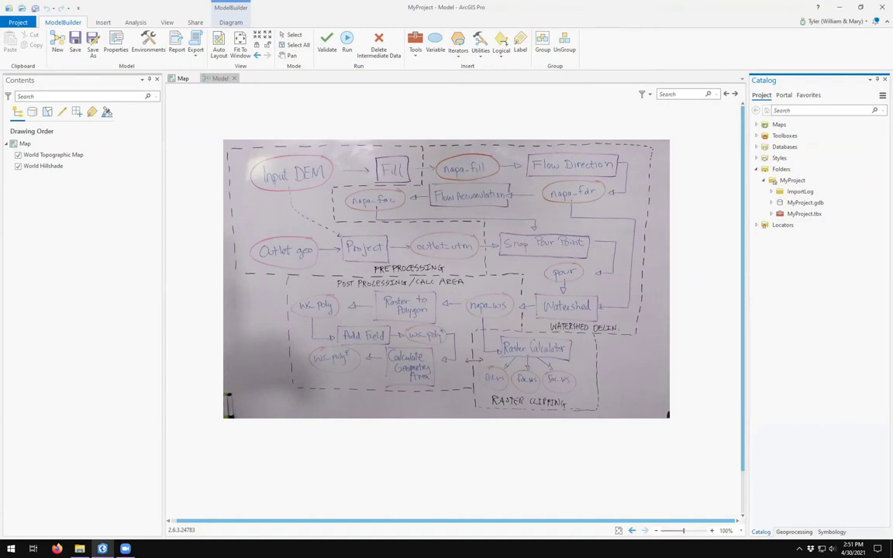
{"action": "left_click", "coordinate": [218, 78]}
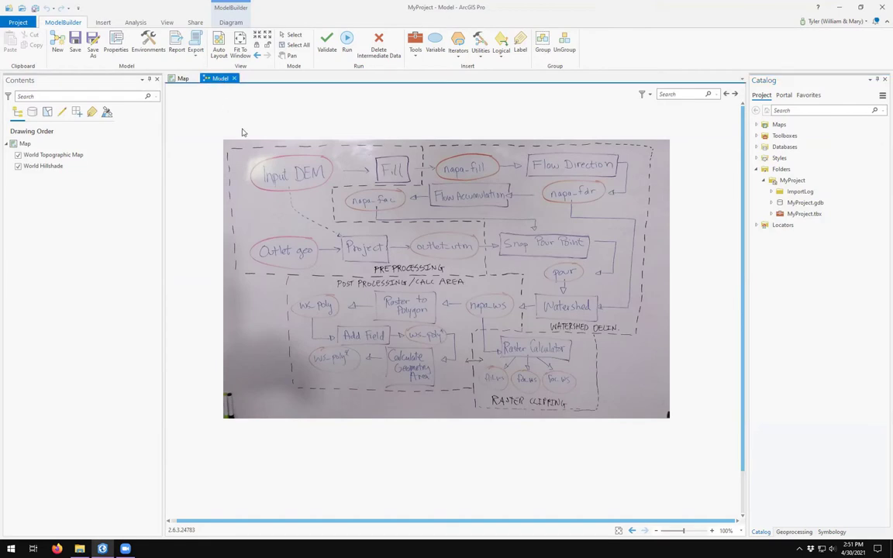
{"action": "left_click", "coordinate": [18, 24]}
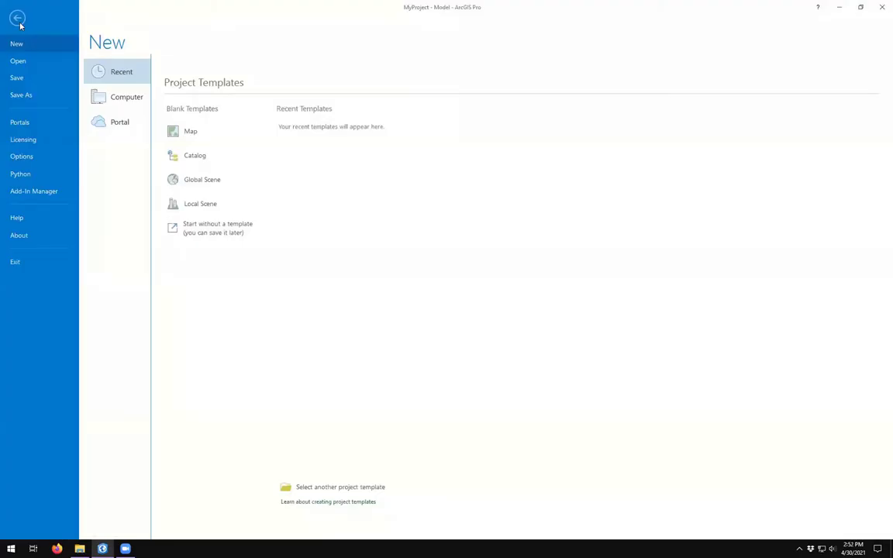
{"action": "left_click", "coordinate": [19, 62]}
Open the AdvGIS project from recent projects, saving changes to MyProject.
{"action": "left_click", "coordinate": [203, 120]}
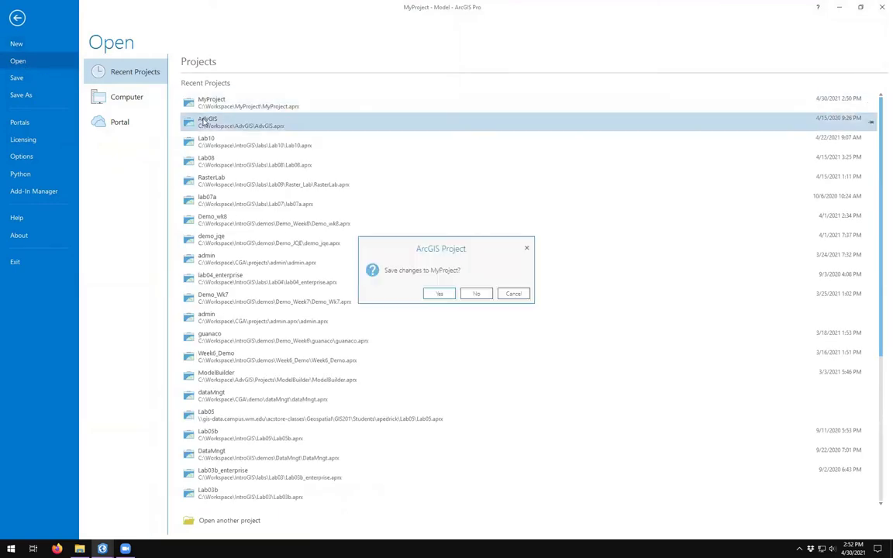
{"action": "left_click", "coordinate": [405, 265]}
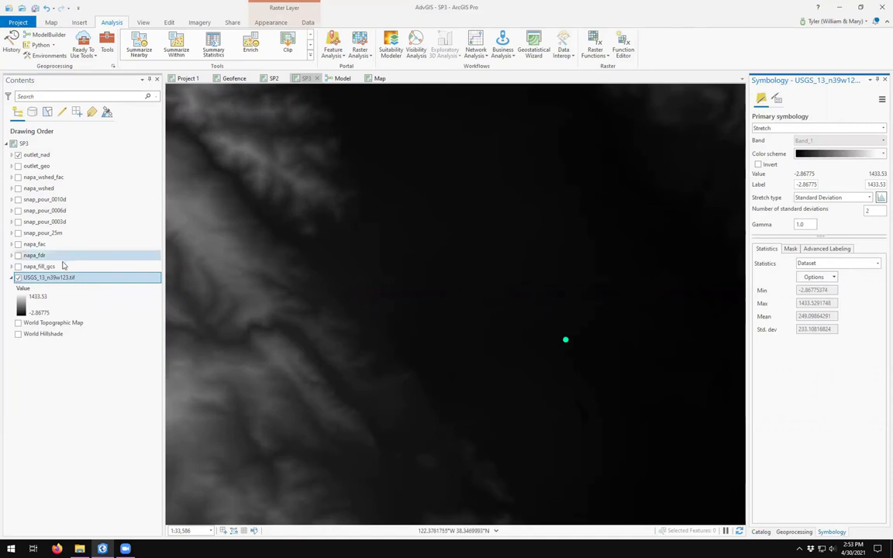
Collapse the DEM legend, recentre the watershed, and show the napa_fac flow accumulation layer.
{"action": "left_click", "coordinate": [12, 278]}
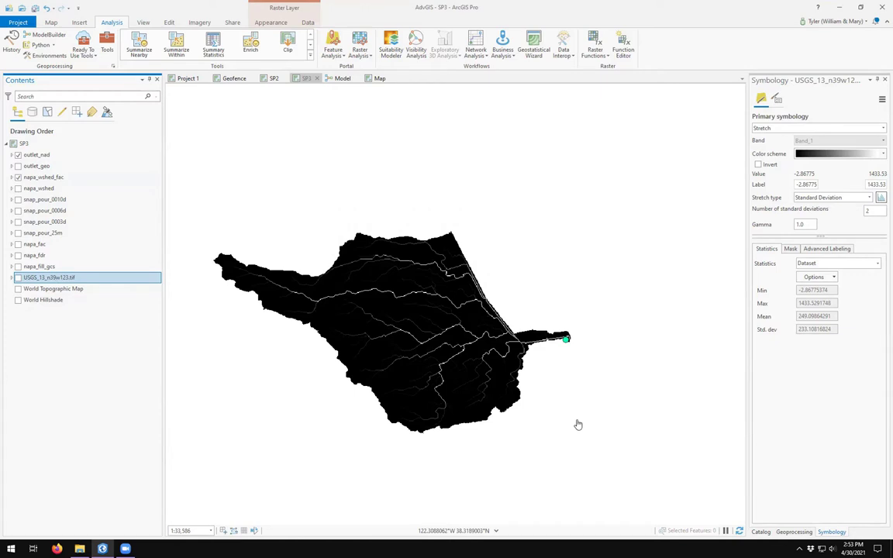
{"action": "left_click_drag", "start_coordinate": [404, 345], "coordinate": [375, 379]}
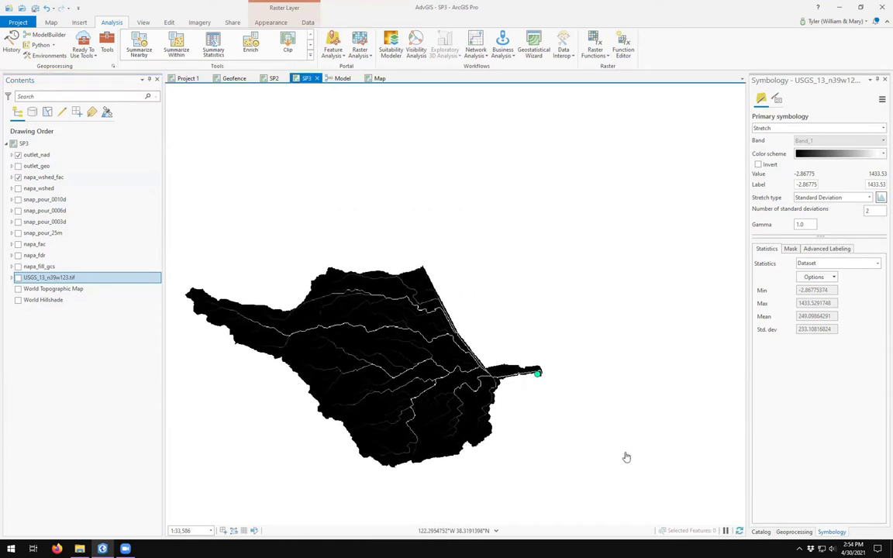
{"action": "left_click", "coordinate": [17, 267]}
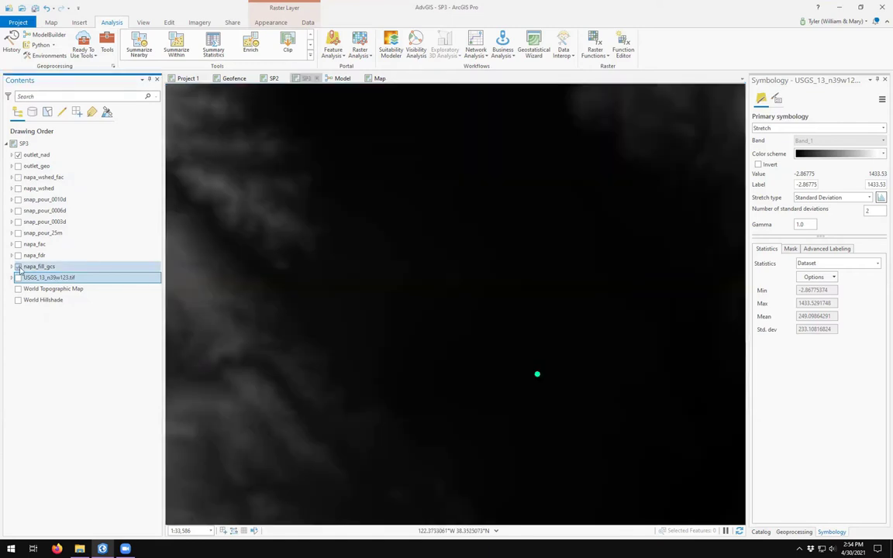
{"action": "left_click", "coordinate": [18, 267]}
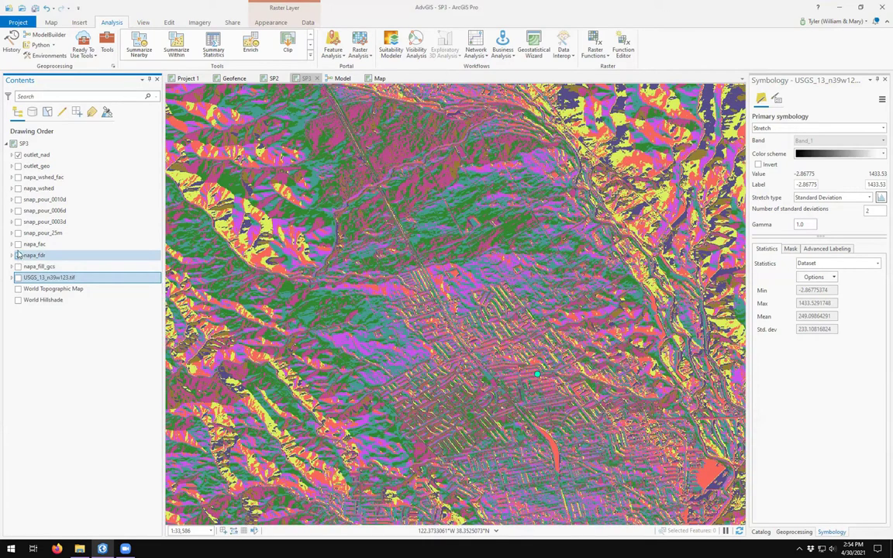
{"action": "left_click", "coordinate": [18, 244]}
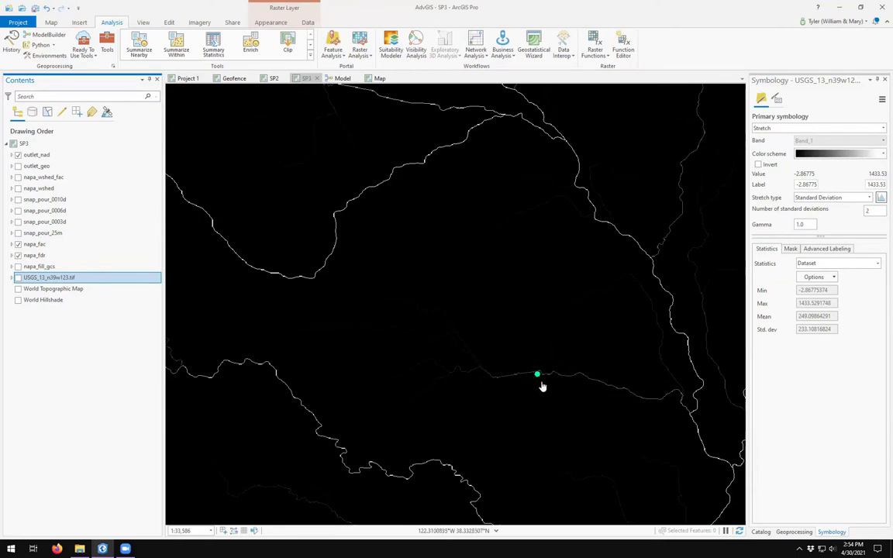
Turn on the snap_pour_0006d and snap_pour_0010d pour point layers, then return to the watershed model.
{"action": "scroll", "coordinate": [535, 379], "scroll_direction": "up", "scroll_amount": 3}
{"action": "scroll", "coordinate": [535, 366], "scroll_direction": "up", "scroll_amount": 3}
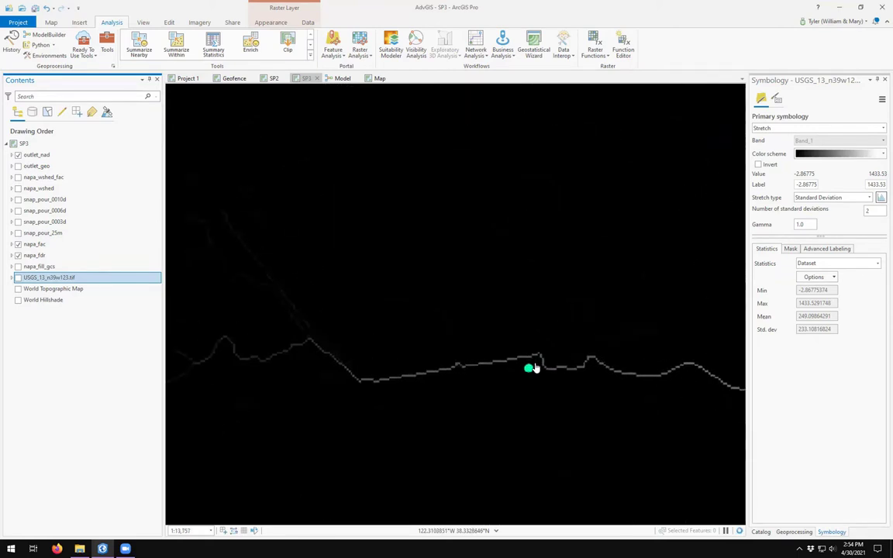
{"action": "scroll", "coordinate": [524, 353], "scroll_direction": "up", "scroll_amount": 3}
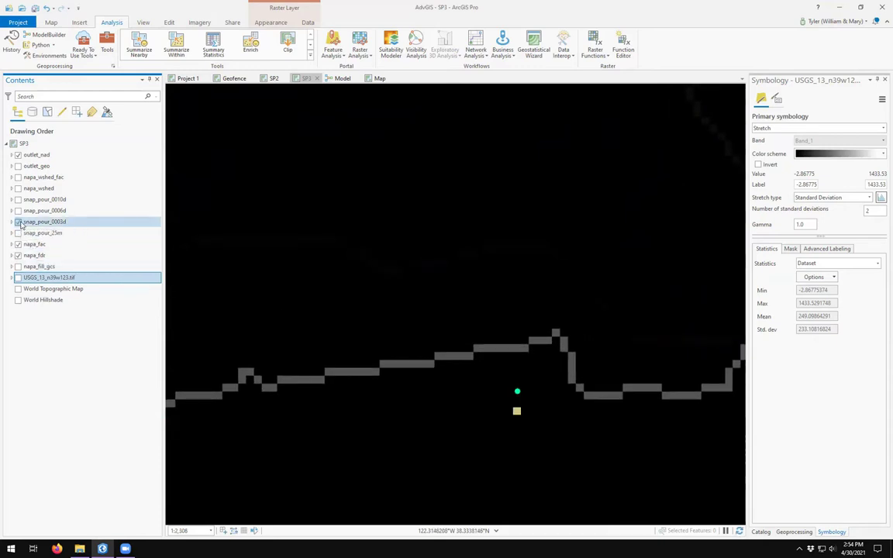
{"action": "left_click", "coordinate": [18, 211]}
{"action": "left_click", "coordinate": [19, 199]}
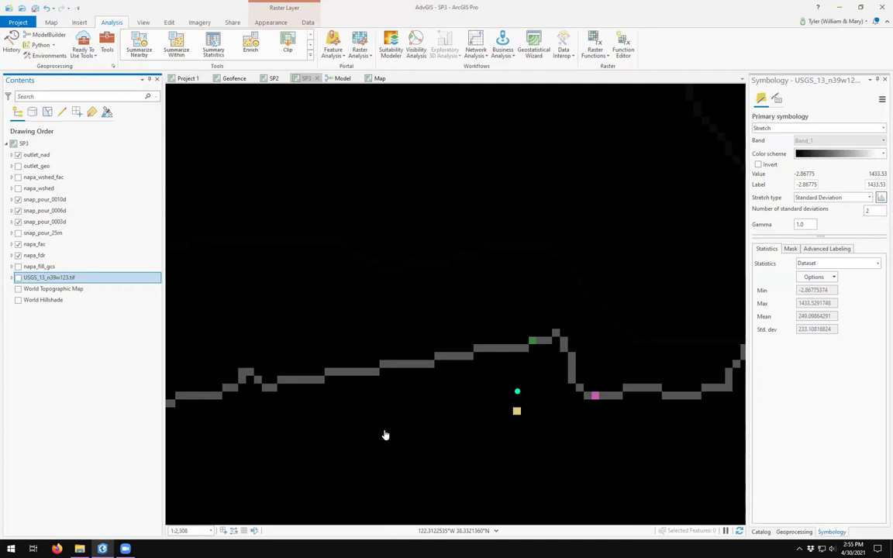
{"action": "left_click", "coordinate": [342, 78]}
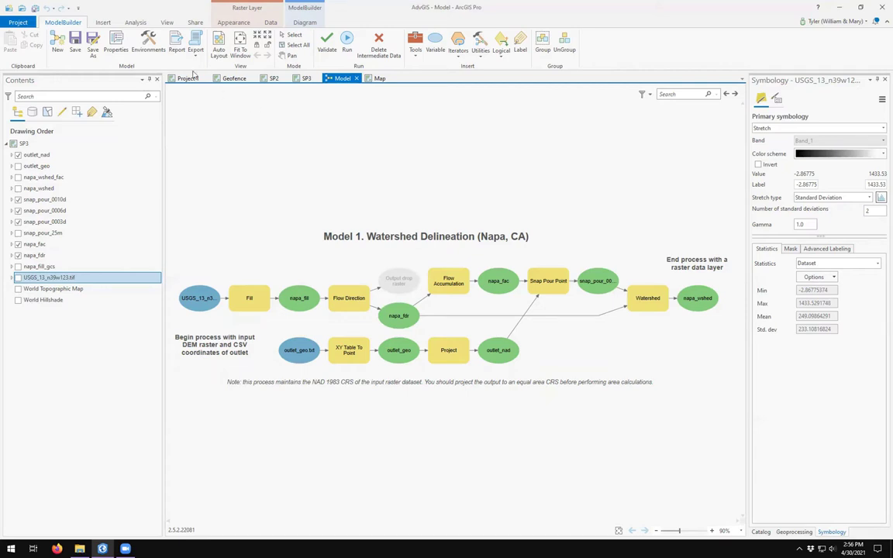
Create Model 1 and find it in Catalog under Folders > AdvGIS > AdvGIS.tbx.
{"action": "left_click", "coordinate": [57, 49]}
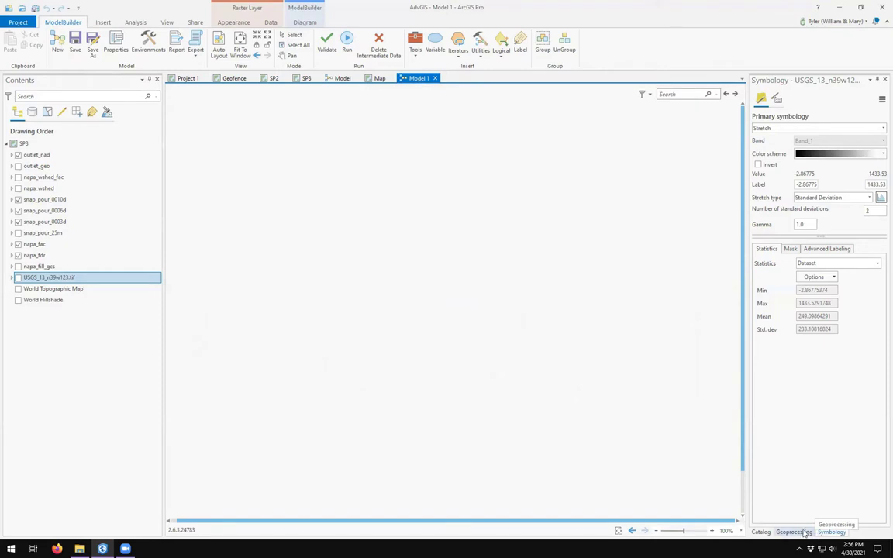
{"action": "left_click", "coordinate": [762, 534]}
{"action": "left_click", "coordinate": [756, 181]}
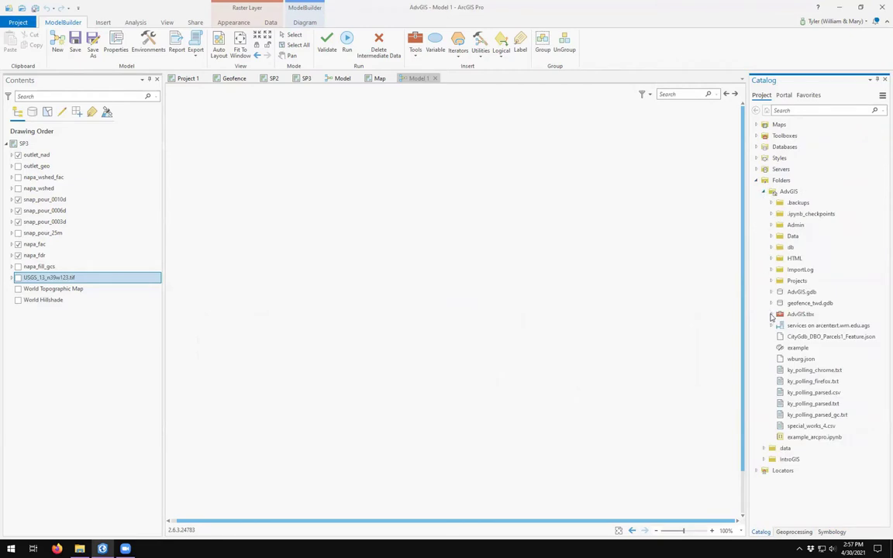
{"action": "left_click", "coordinate": [772, 314]}
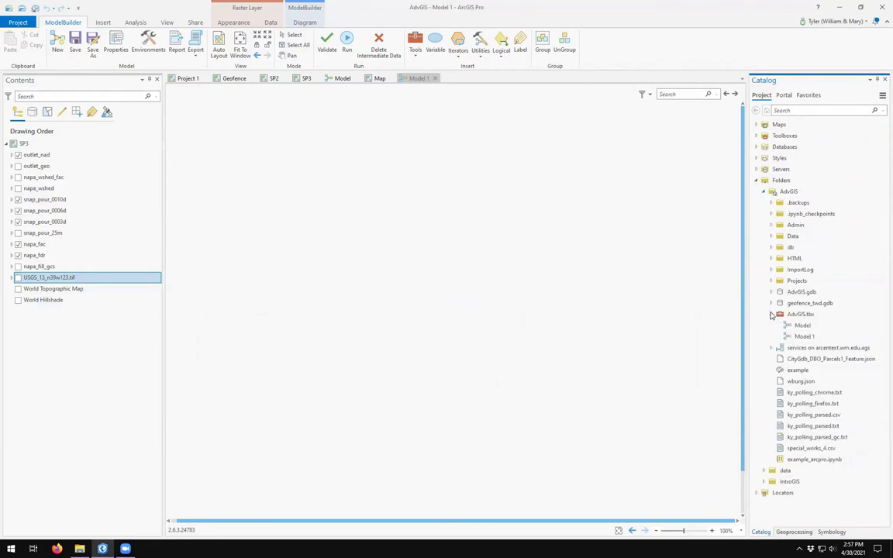
{"action": "left_click", "coordinate": [815, 338]}
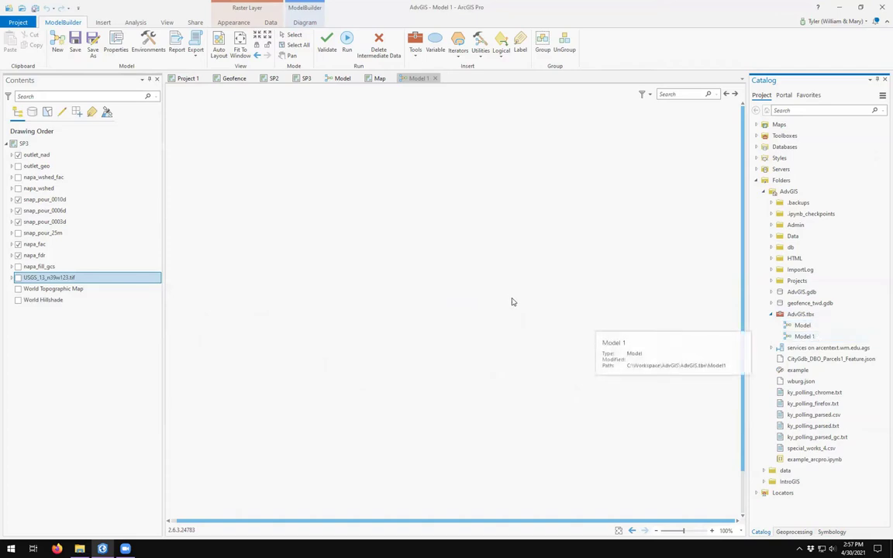
{"action": "left_click", "coordinate": [417, 79]}
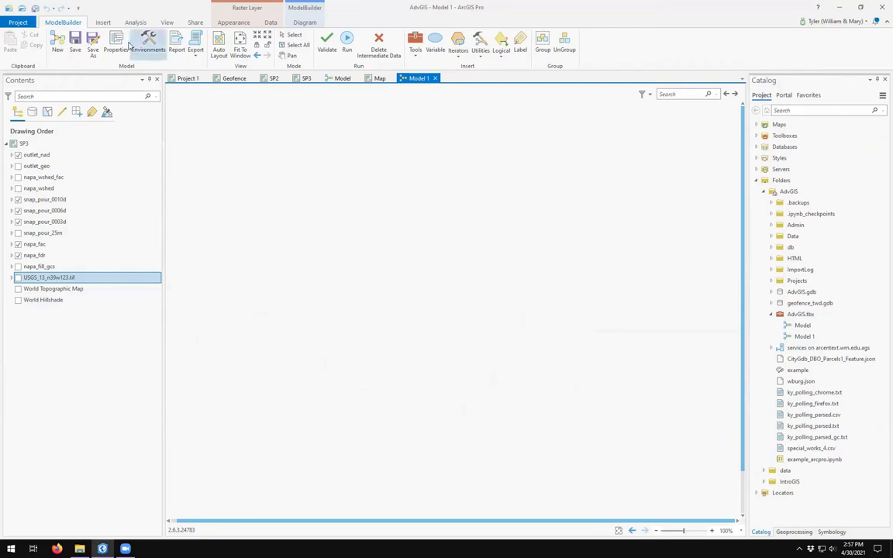
Save the new model as SPwshed.
{"action": "left_click", "coordinate": [92, 47]}
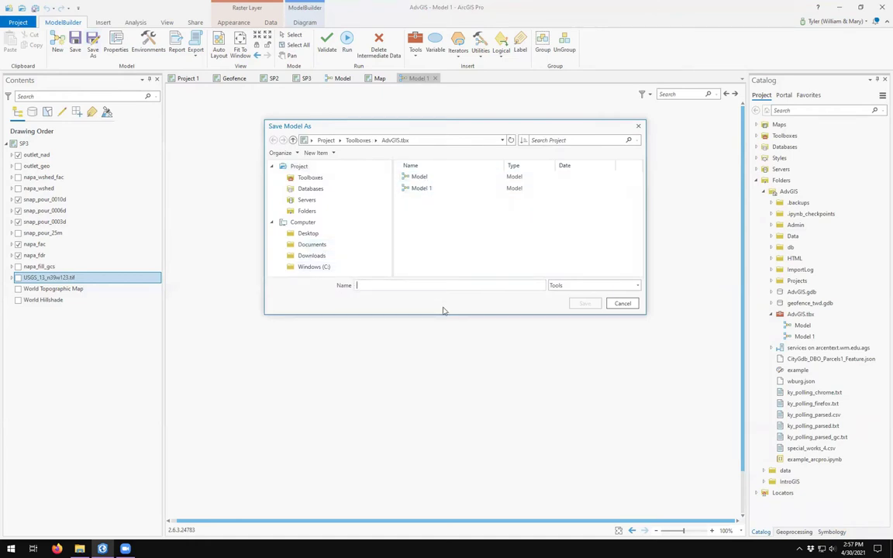
{"action": "type", "text": "f"}
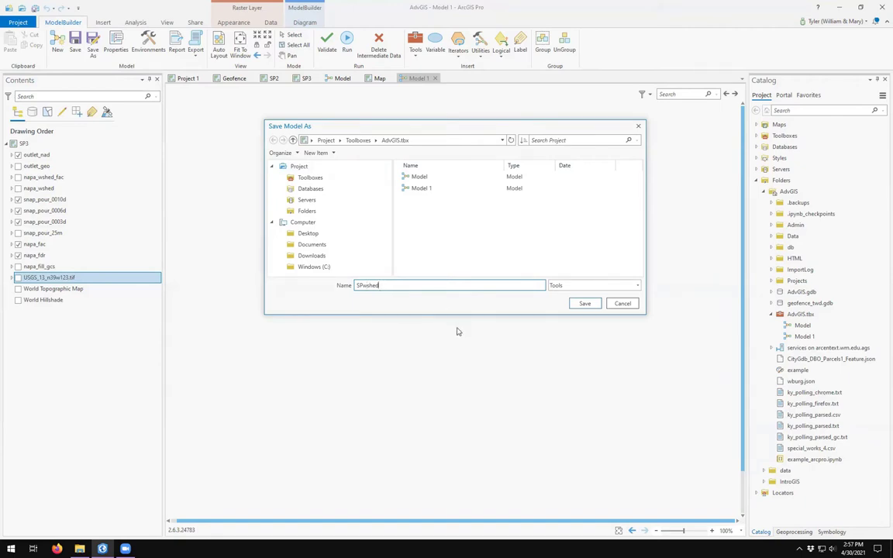
{"action": "left_click", "coordinate": [587, 307]}
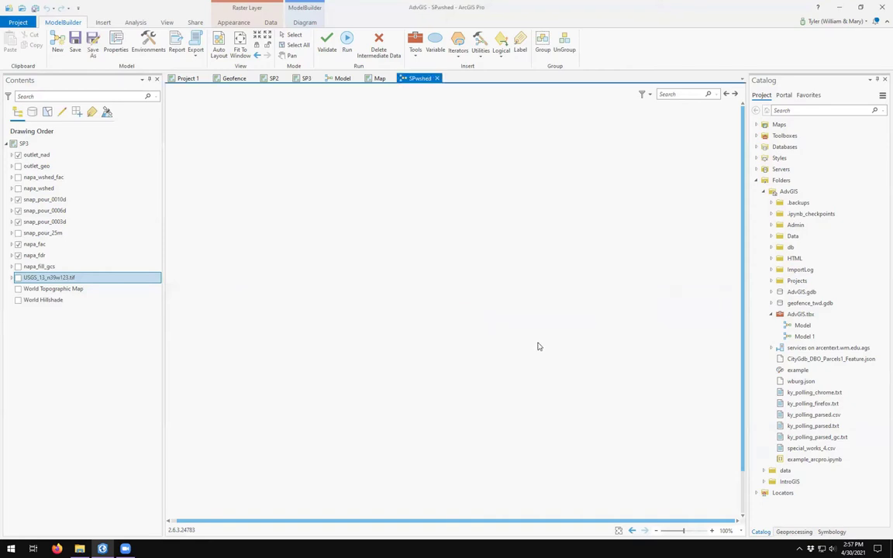
Refresh AdvGIS.tbx so SPwshed is listed, and bring the SPwshed canvas to the front.
{"action": "right_click", "coordinate": [803, 314]}
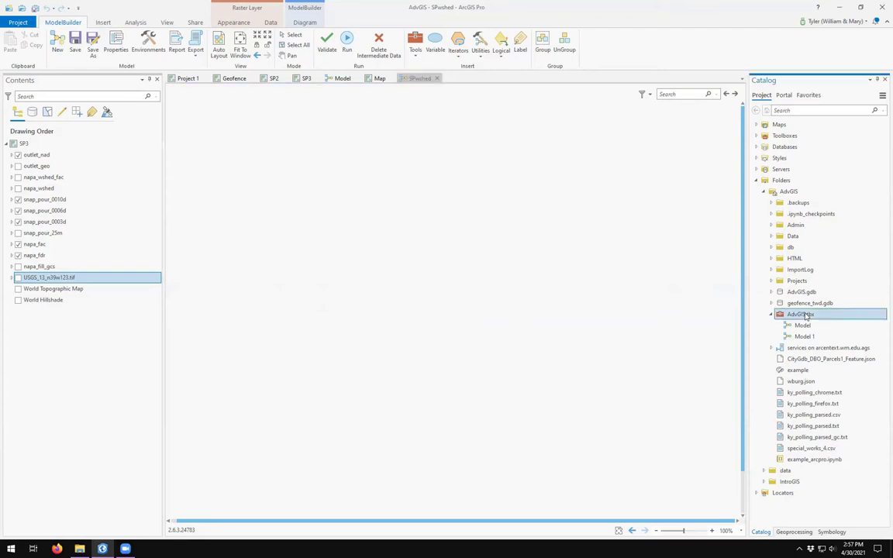
{"action": "left_click", "coordinate": [830, 378]}
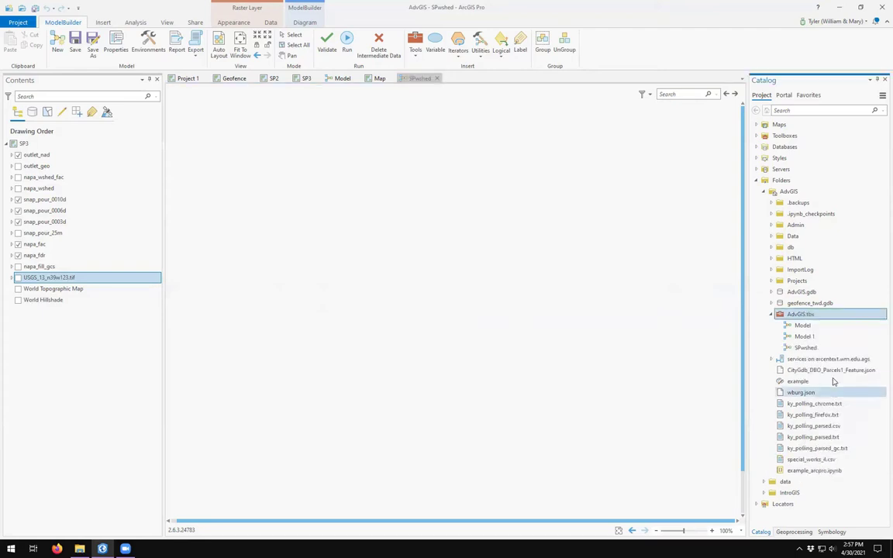
{"action": "left_click", "coordinate": [805, 347]}
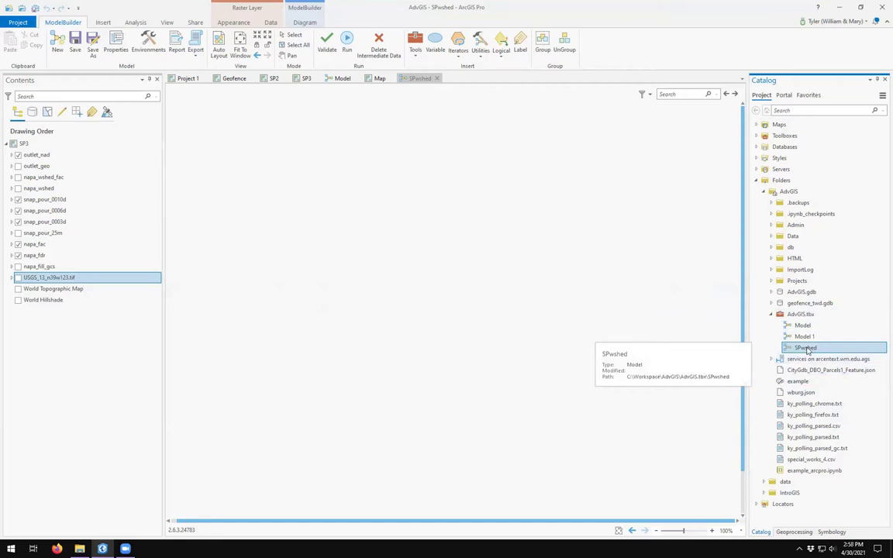
{"action": "left_click", "coordinate": [420, 79]}
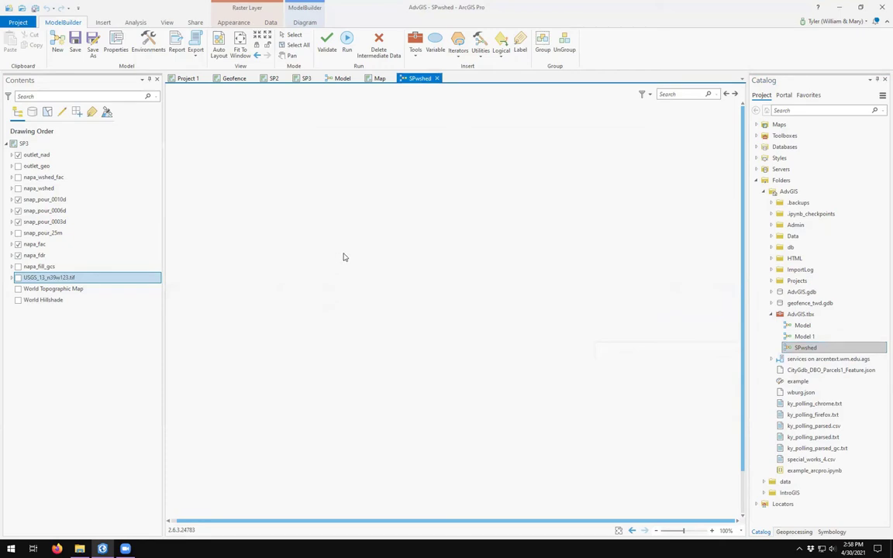
{"action": "left_click", "coordinate": [304, 23]}
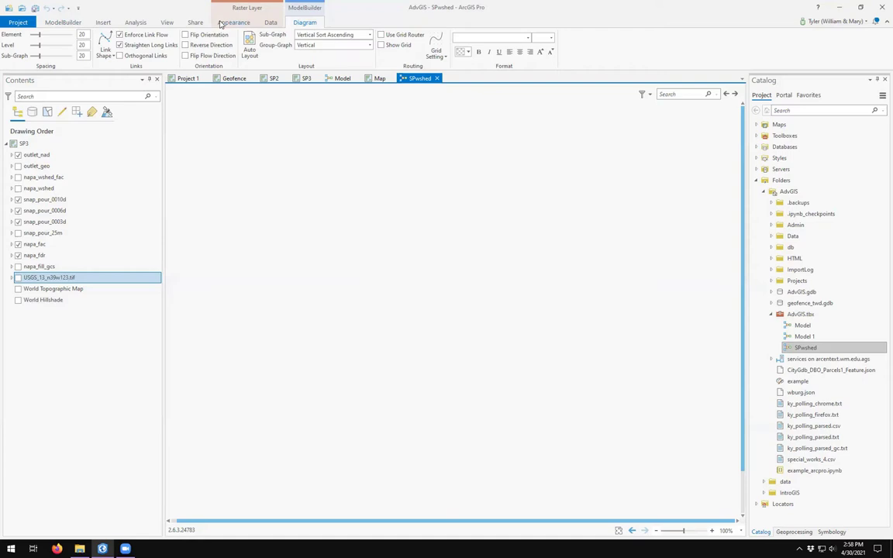
{"action": "left_click", "coordinate": [65, 23]}
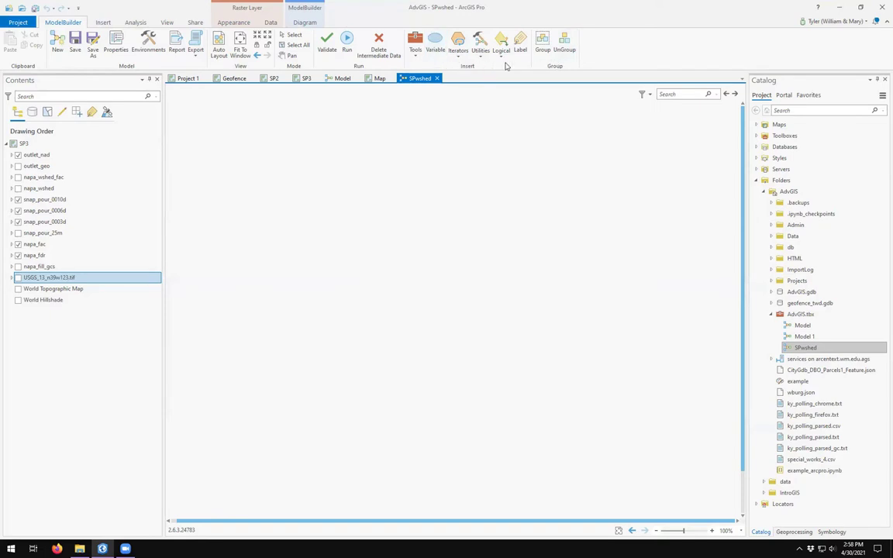
{"action": "left_click", "coordinate": [416, 56]}
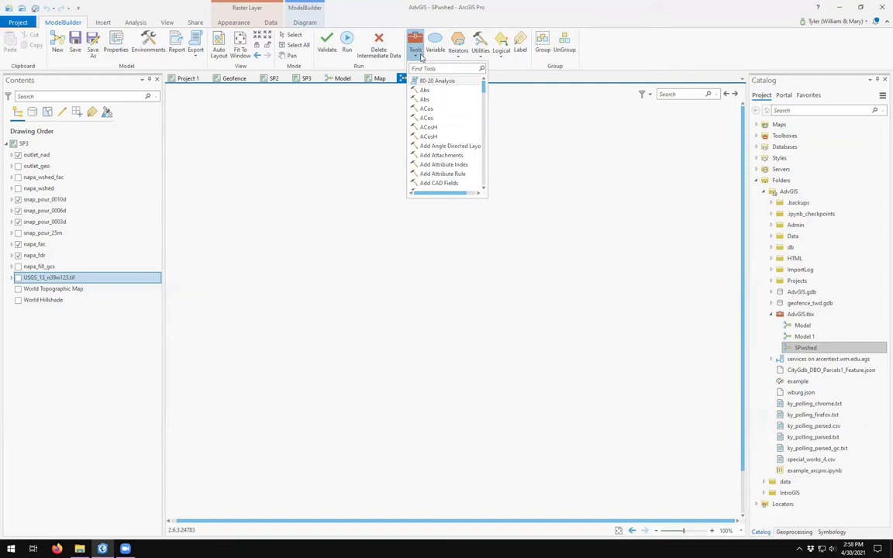
{"action": "left_click", "coordinate": [417, 48]}
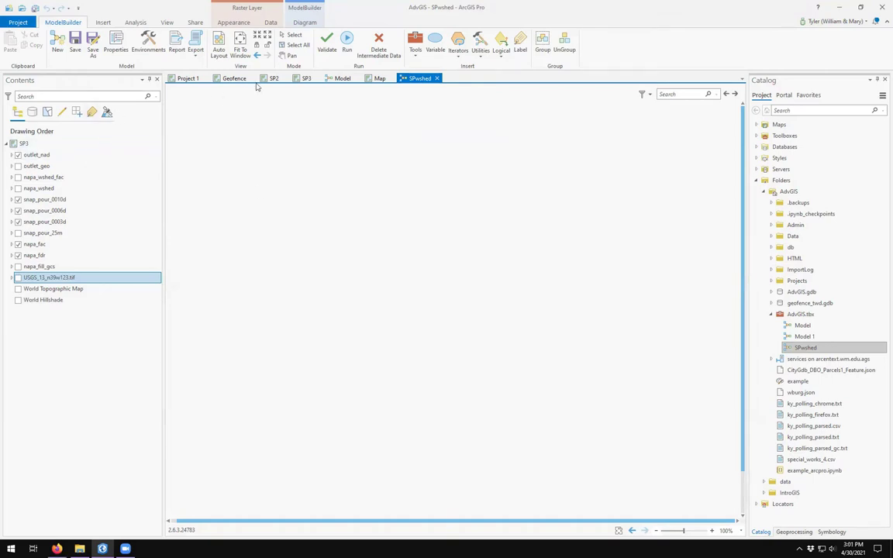
{"action": "left_click", "coordinate": [297, 79]}
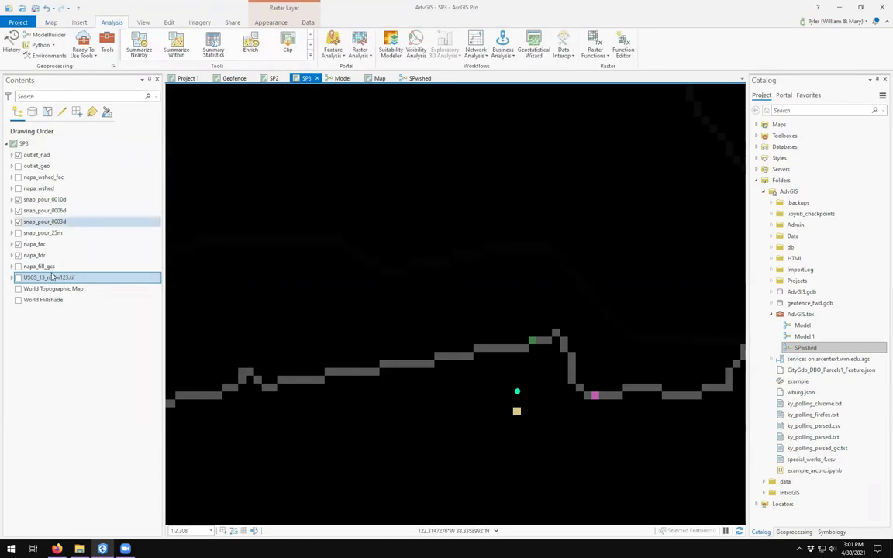
Switch between the SP3, SP2 and SPwshed views.
{"action": "left_click", "coordinate": [419, 78]}
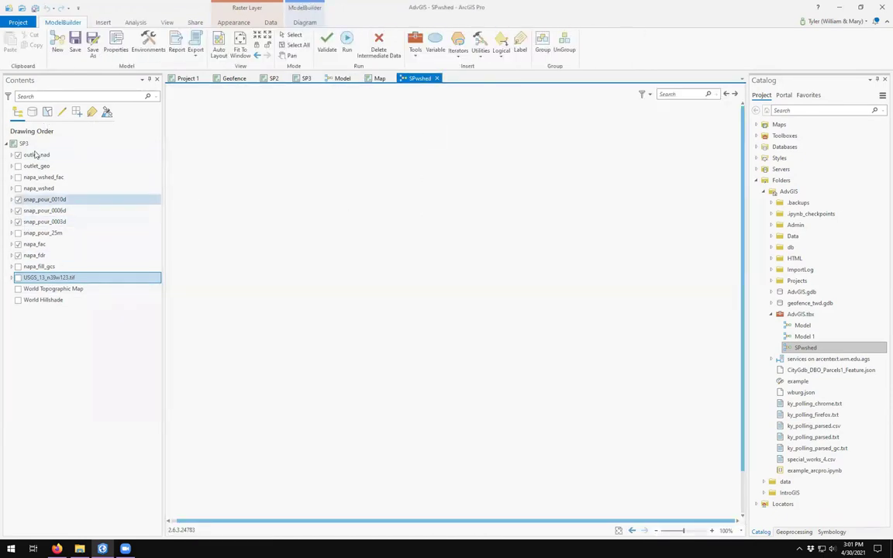
{"action": "left_click", "coordinate": [16, 144]}
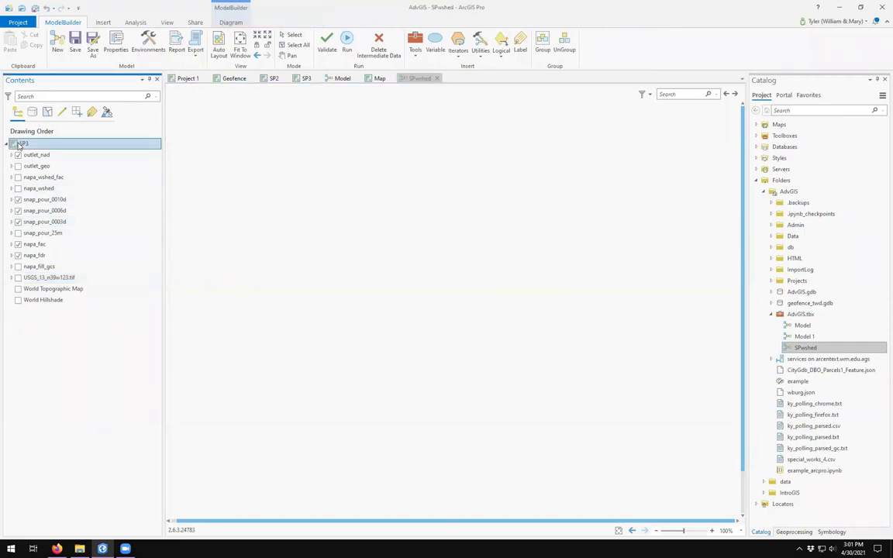
{"action": "left_click", "coordinate": [316, 209]}
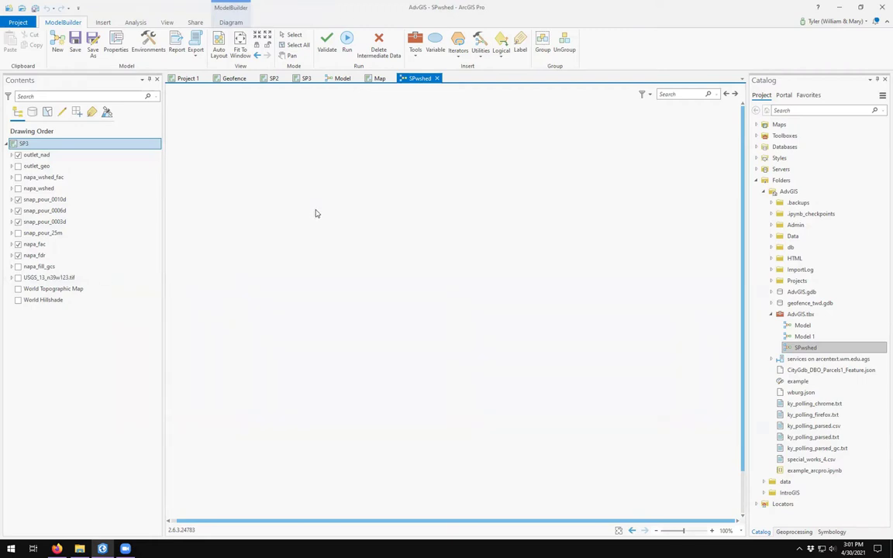
{"action": "left_click", "coordinate": [274, 79]}
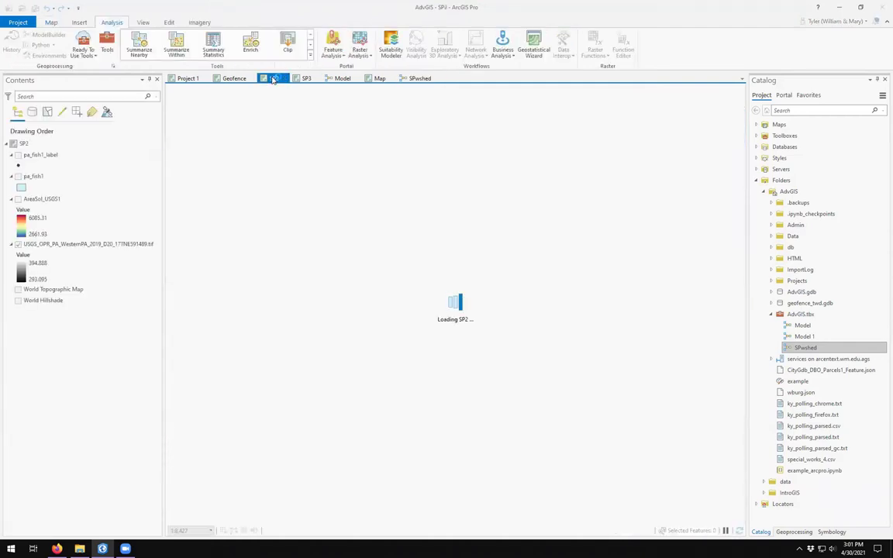
{"action": "left_click", "coordinate": [419, 78]}
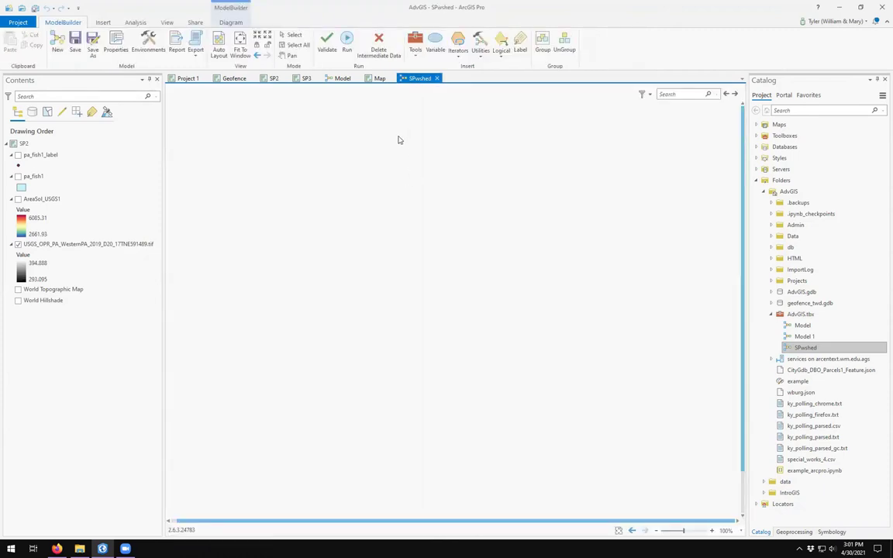
{"action": "left_click", "coordinate": [304, 79]}
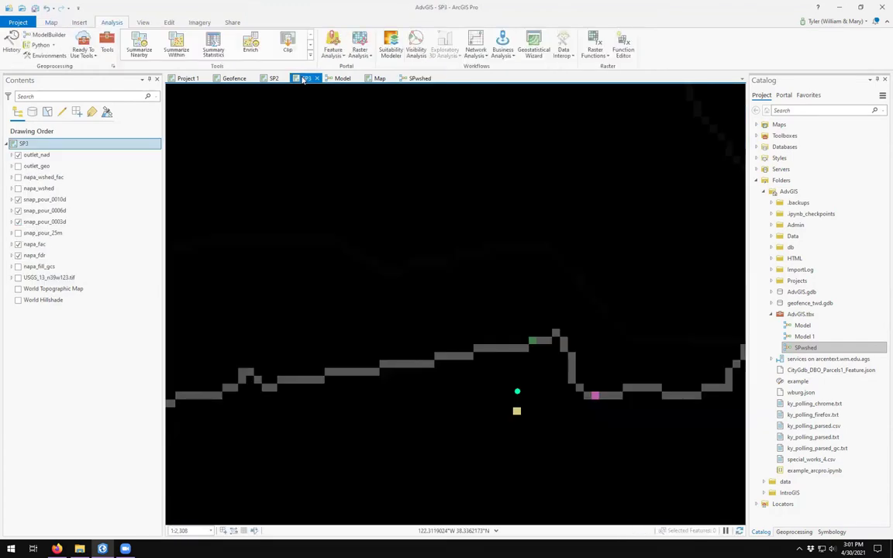
{"action": "left_click", "coordinate": [419, 79]}
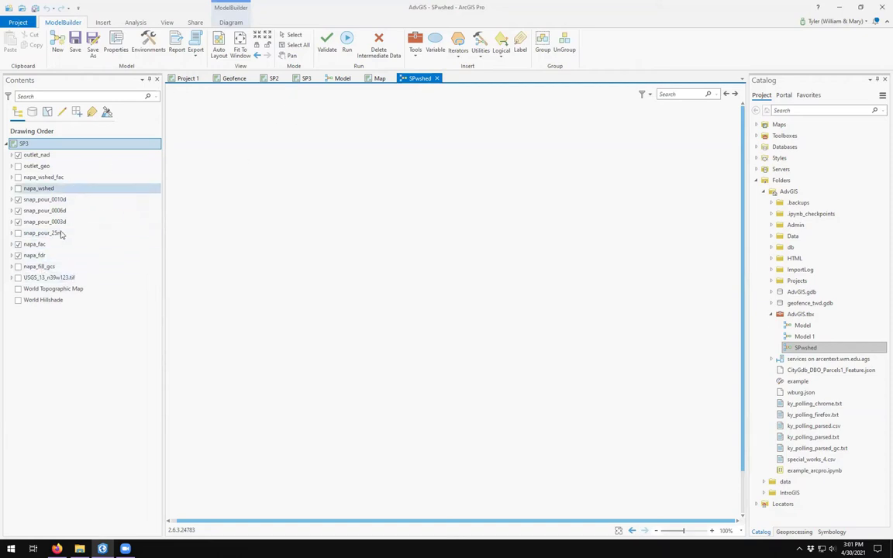
Turn on USGS_13_n39w123.tif in the SP3 Contents and drag it onto the SPwshed model.
{"action": "left_click", "coordinate": [53, 342]}
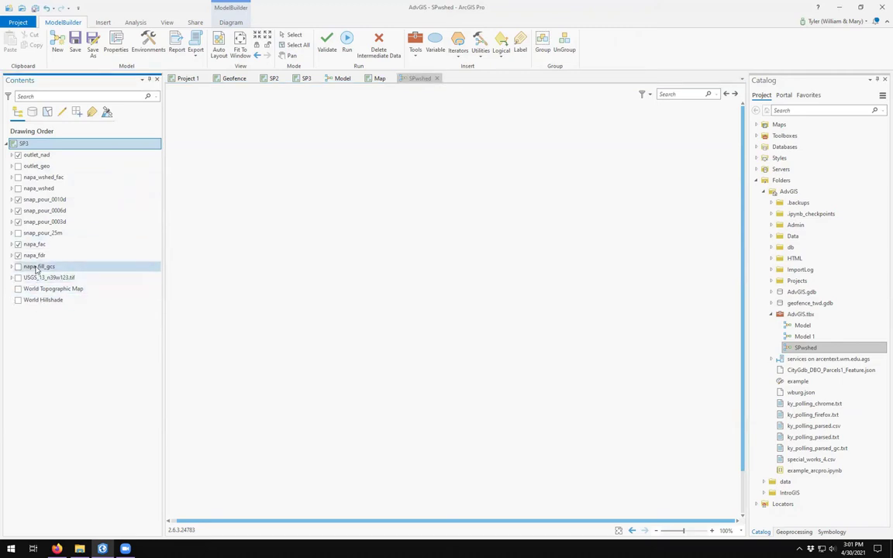
{"action": "left_click", "coordinate": [35, 269]}
{"action": "left_click", "coordinate": [39, 277]}
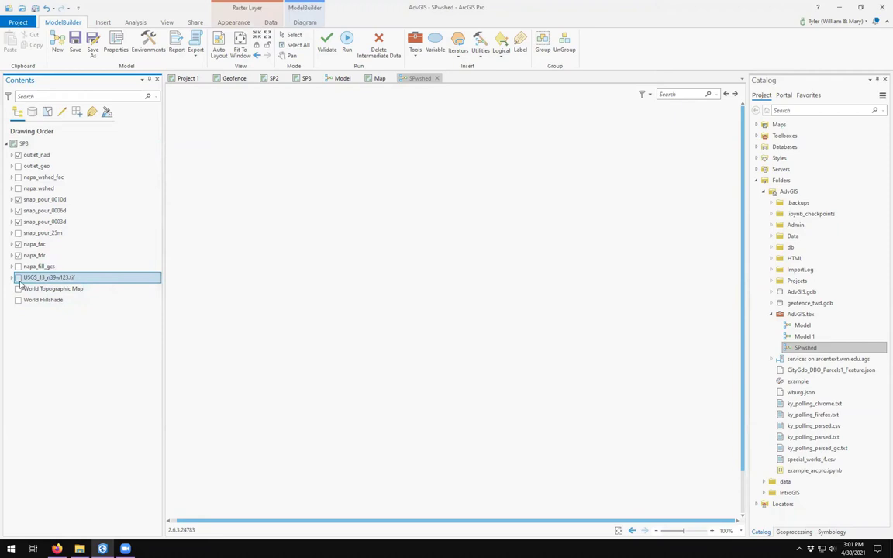
{"action": "left_click", "coordinate": [18, 279]}
{"action": "left_click_drag", "start_coordinate": [31, 279], "coordinate": [332, 350]}
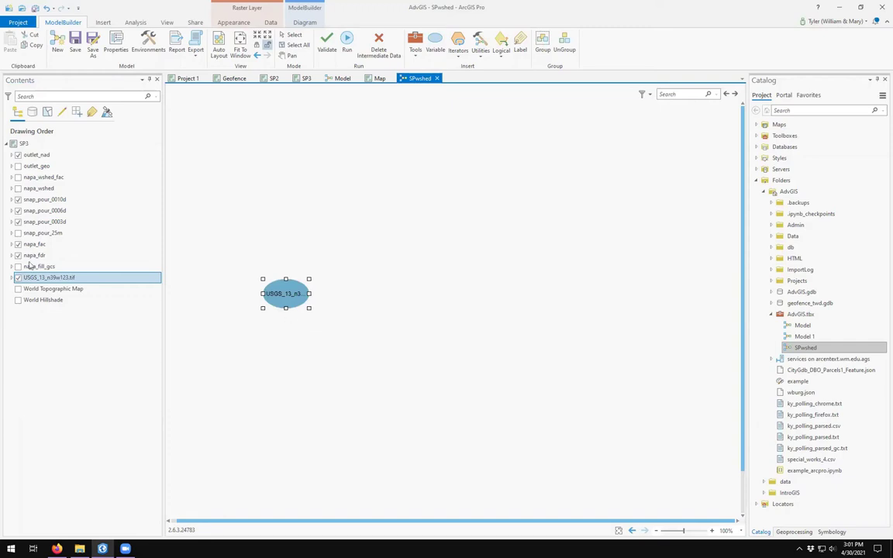
Move the DEM element toward the upper left and confirm its value as USGS_13_n39w123.tif.
{"action": "left_click_drag", "start_coordinate": [283, 294], "coordinate": [269, 208]}
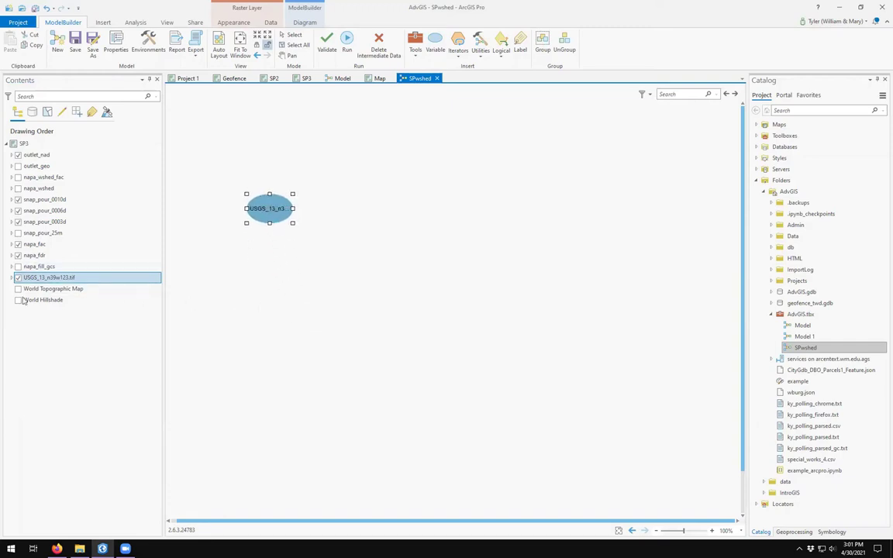
{"action": "left_click", "coordinate": [280, 280]}
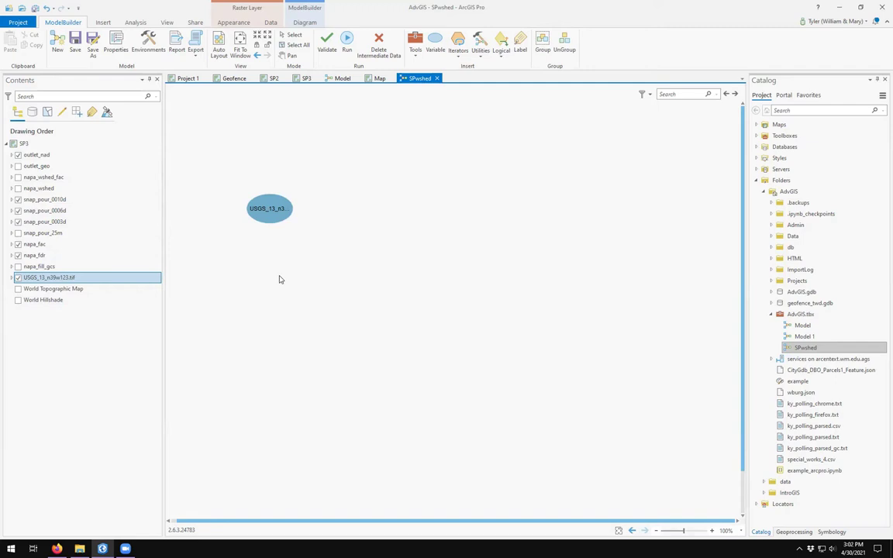
{"action": "left_click", "coordinate": [268, 210]}
{"action": "right_click", "coordinate": [269, 210]}
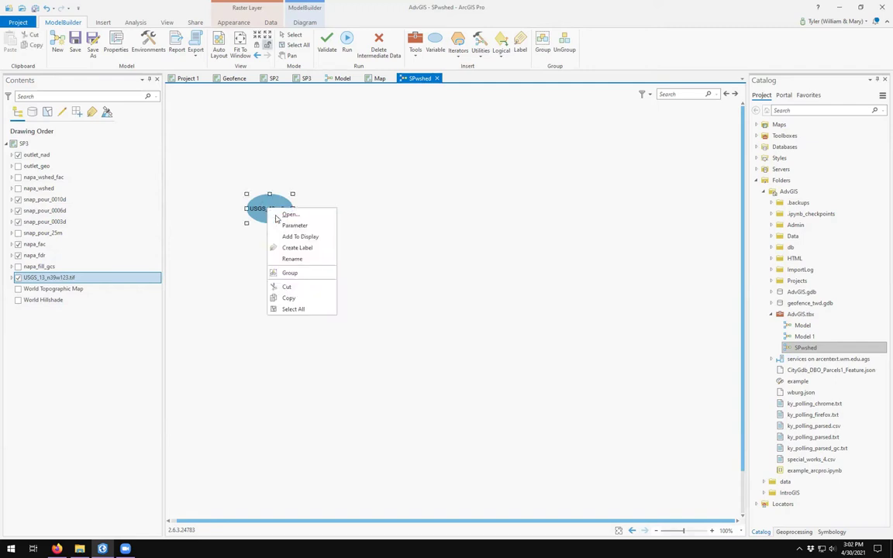
{"action": "left_click", "coordinate": [296, 279]}
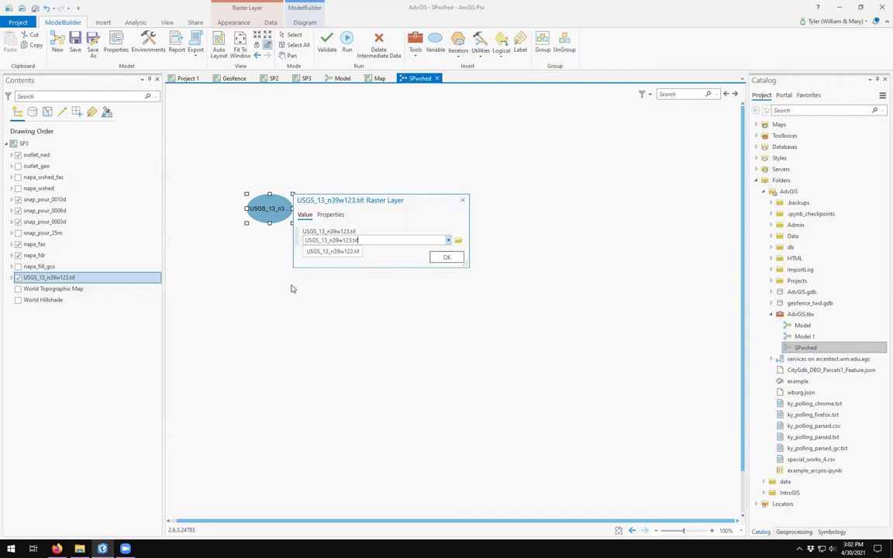
{"action": "left_click", "coordinate": [448, 241]}
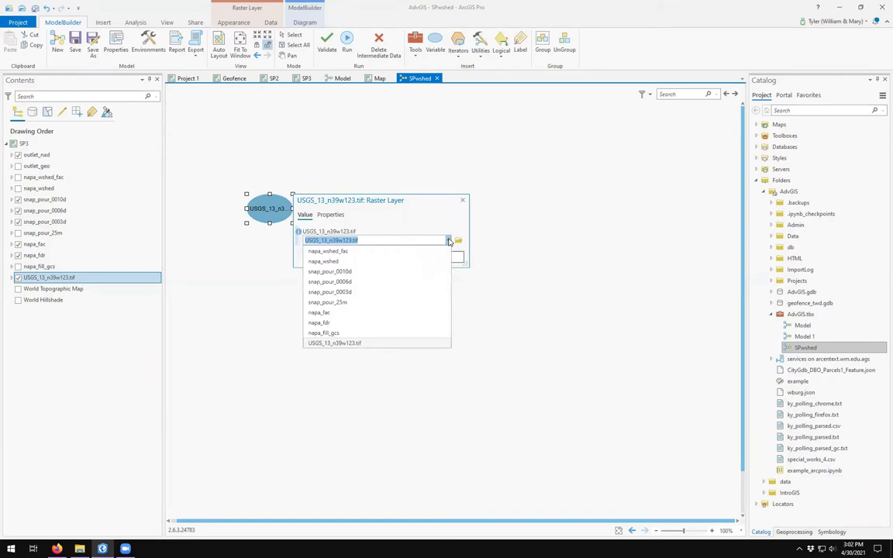
{"action": "left_click", "coordinate": [448, 240]}
{"action": "left_click", "coordinate": [443, 257]}
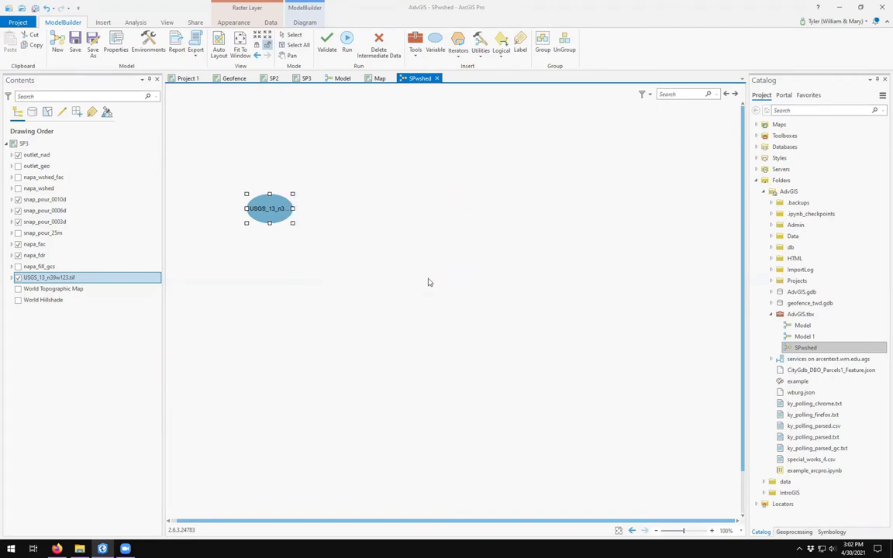
{"action": "right_click", "coordinate": [271, 210]}
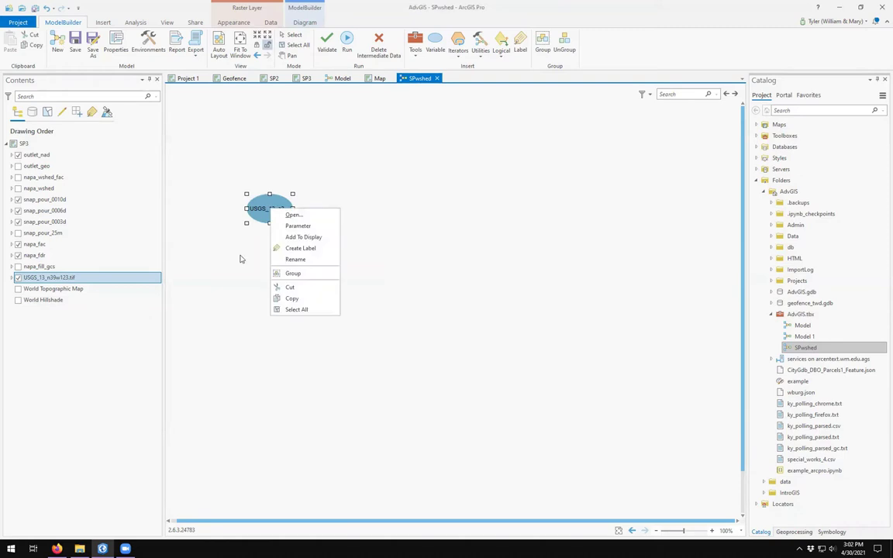
Add a label reading 'Input DEM raster layer' to the DEM element.
{"action": "left_click", "coordinate": [300, 248]}
{"action": "left_click", "coordinate": [293, 172]}
{"action": "key", "text": "ctrl+a"}
{"action": "key", "text": "BackSpace"}
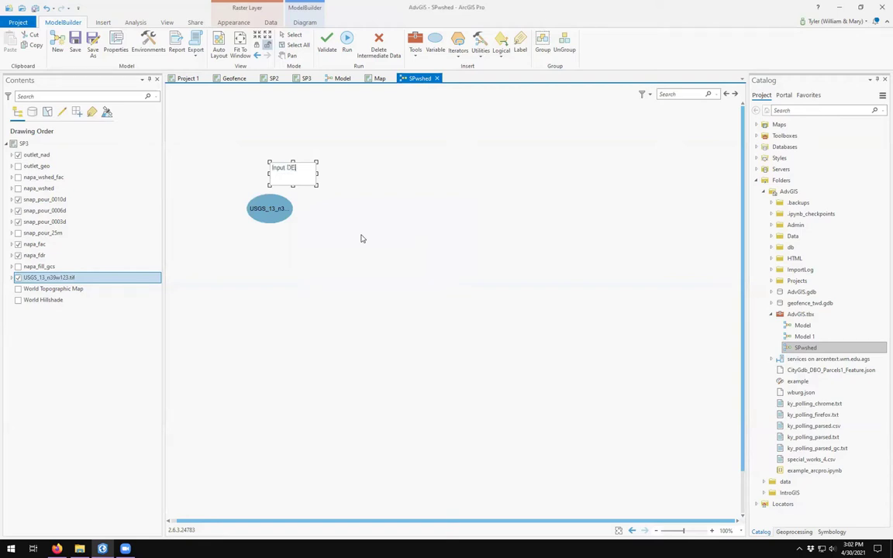
{"action": "type", "text": "Input DEM raster layer"}
{"action": "left_click", "coordinate": [316, 197]}
Position the label just above the DEM element and nudge both slightly higher.
{"action": "left_click", "coordinate": [298, 176]}
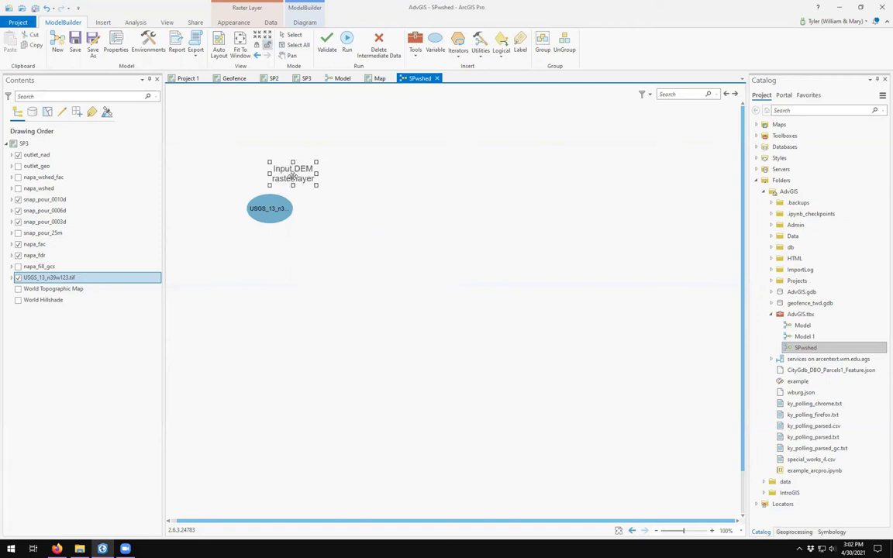
{"action": "left_click_drag", "start_coordinate": [292, 177], "coordinate": [270, 183]}
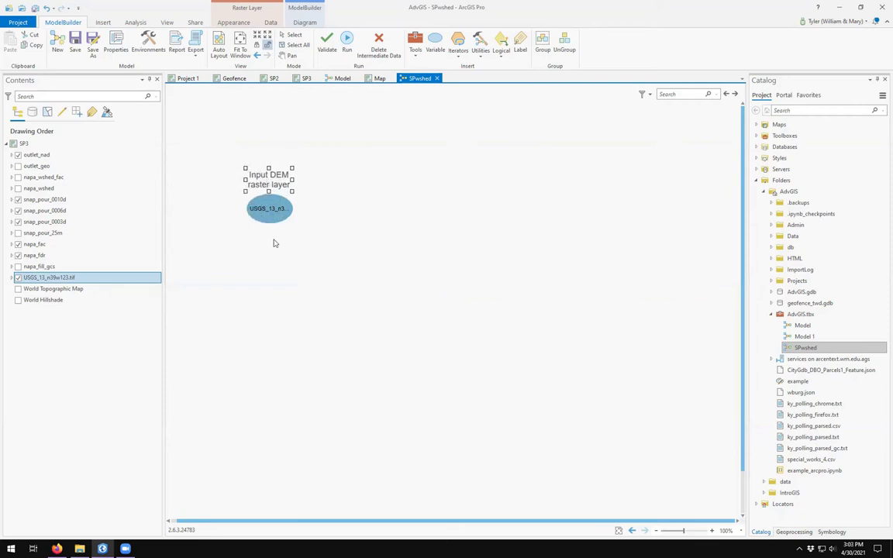
{"action": "left_click", "coordinate": [331, 264]}
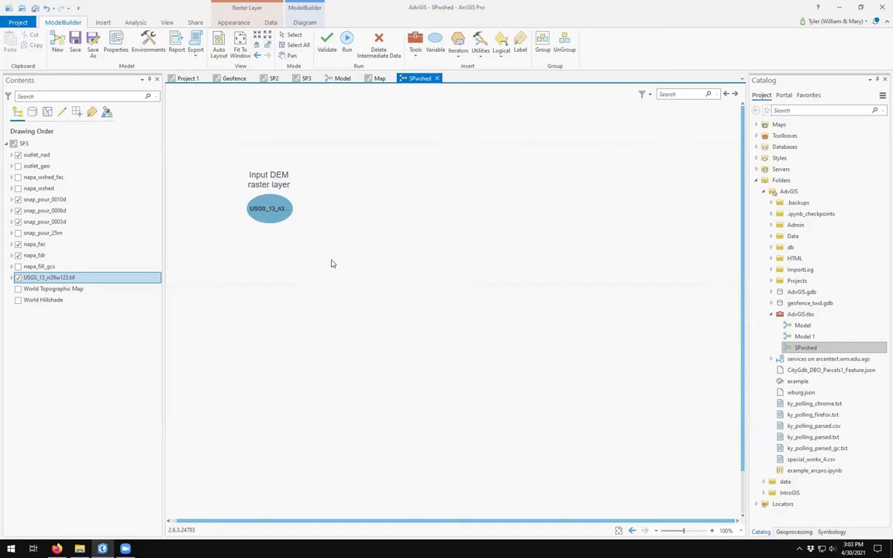
{"action": "left_click", "coordinate": [275, 221]}
{"action": "mouse_move", "coordinate": [275, 234]}
{"action": "left_mouse_down"}
{"action": "mouse_move", "coordinate": [298, 230]}
{"action": "mouse_move", "coordinate": [277, 237]}
{"action": "mouse_move", "coordinate": [273, 222]}
{"action": "left_mouse_up"}
{"action": "left_click", "coordinate": [253, 226]}
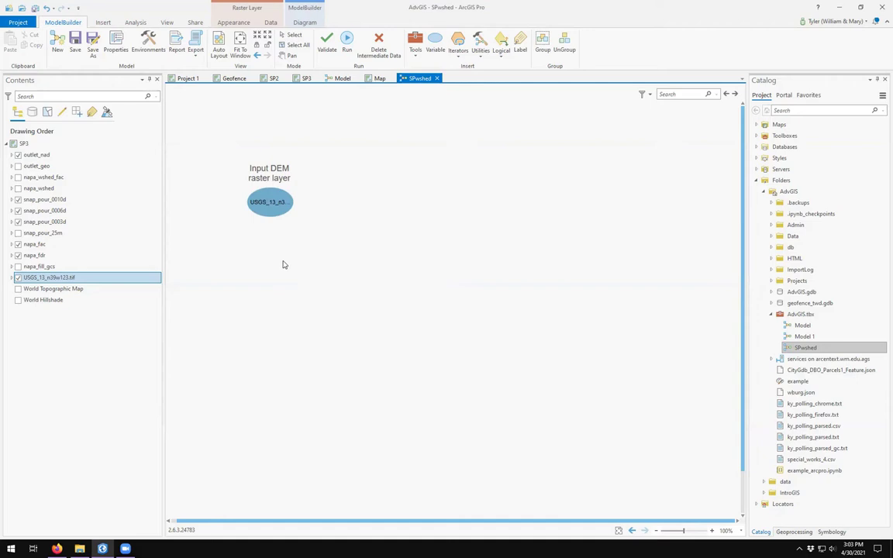
{"action": "left_click", "coordinate": [416, 46]}
Search for the Fill tool and add it to the model.
{"action": "type", "text": "Fill"}
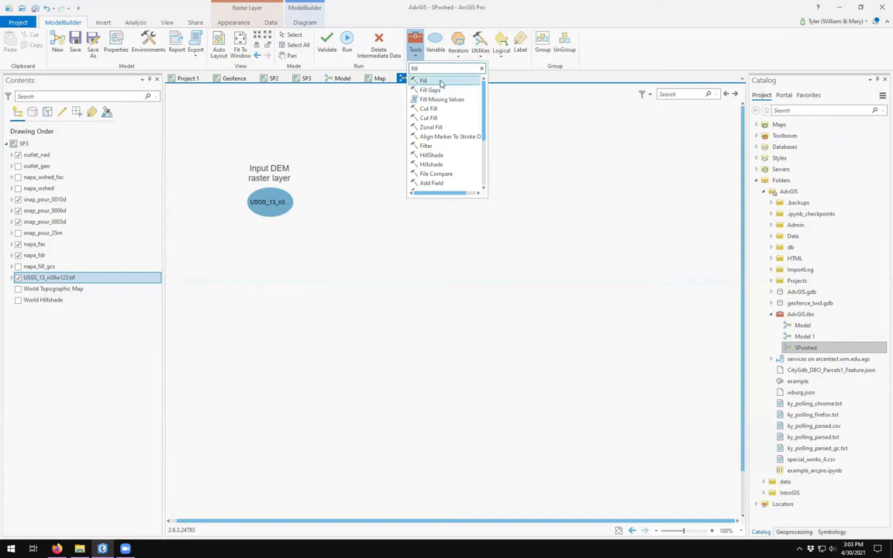
{"action": "left_click", "coordinate": [426, 83]}
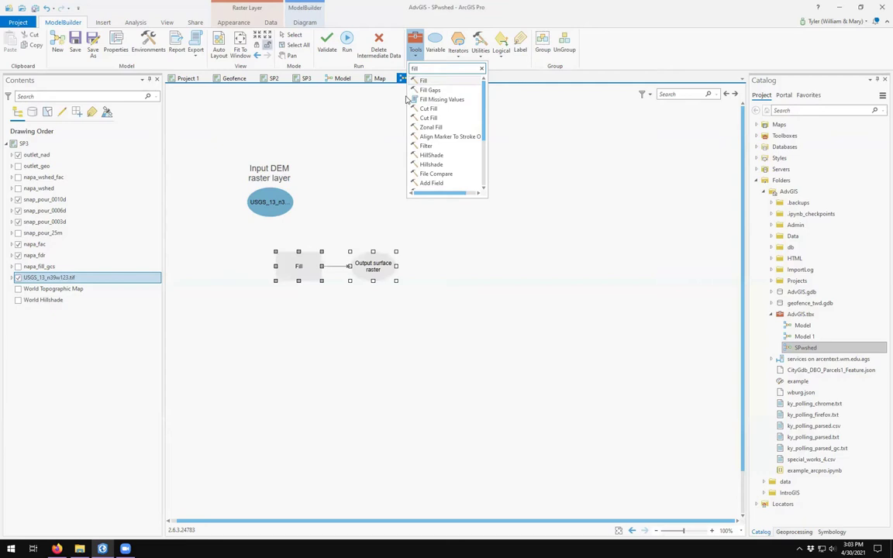
{"action": "left_click", "coordinate": [481, 68]}
{"action": "left_click", "coordinate": [524, 120]}
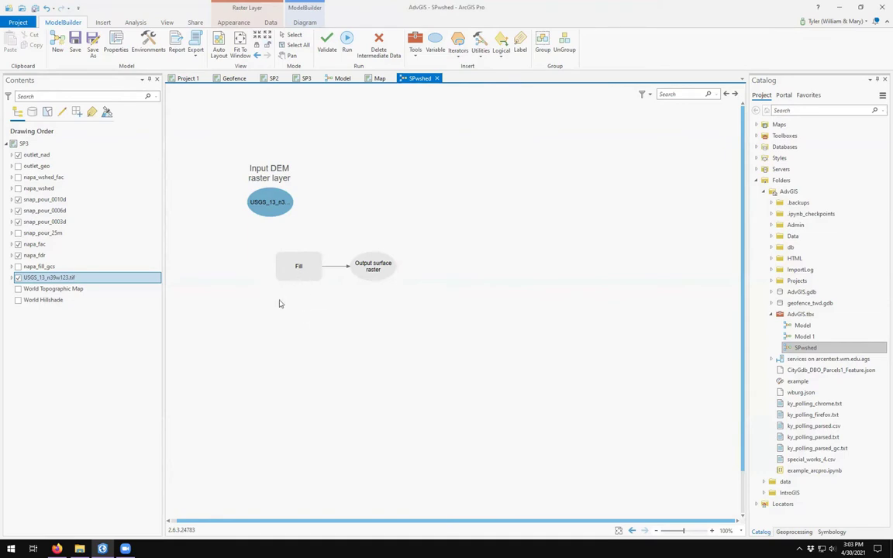
Select the Fill tool, its output raster and their link on the canvas.
{"action": "left_click", "coordinate": [315, 275]}
{"action": "left_click", "coordinate": [370, 275]}
{"action": "left_click", "coordinate": [364, 306]}
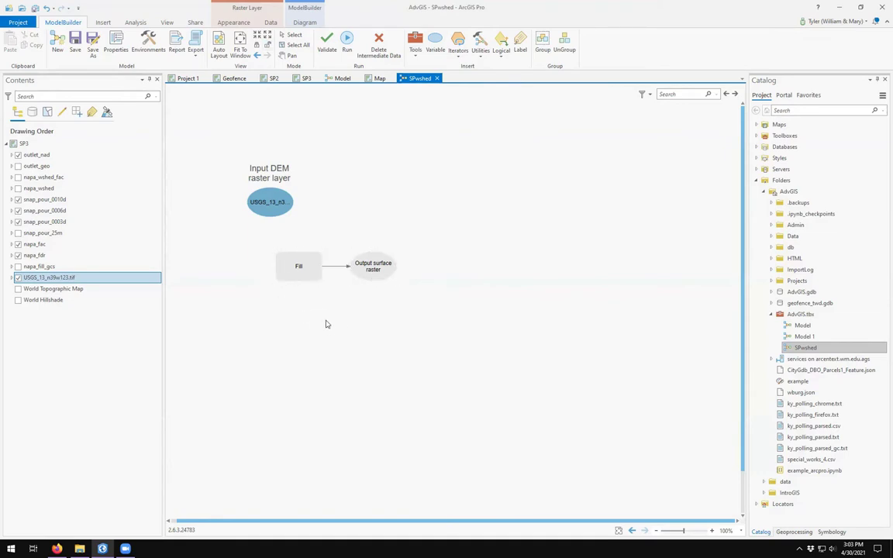
{"action": "left_click", "coordinate": [295, 272]}
{"action": "left_click", "coordinate": [330, 266]}
{"action": "left_click", "coordinate": [325, 319]}
{"action": "left_click", "coordinate": [311, 276]}
{"action": "right_click", "coordinate": [312, 277]}
{"action": "mouse_move", "coordinate": [311, 276]}
{"action": "left_mouse_down"}
{"action": "mouse_move", "coordinate": [346, 277]}
{"action": "mouse_move", "coordinate": [309, 275]}
{"action": "left_mouse_up"}
{"action": "left_click", "coordinate": [294, 308]}
{"action": "mouse_move", "coordinate": [308, 263]}
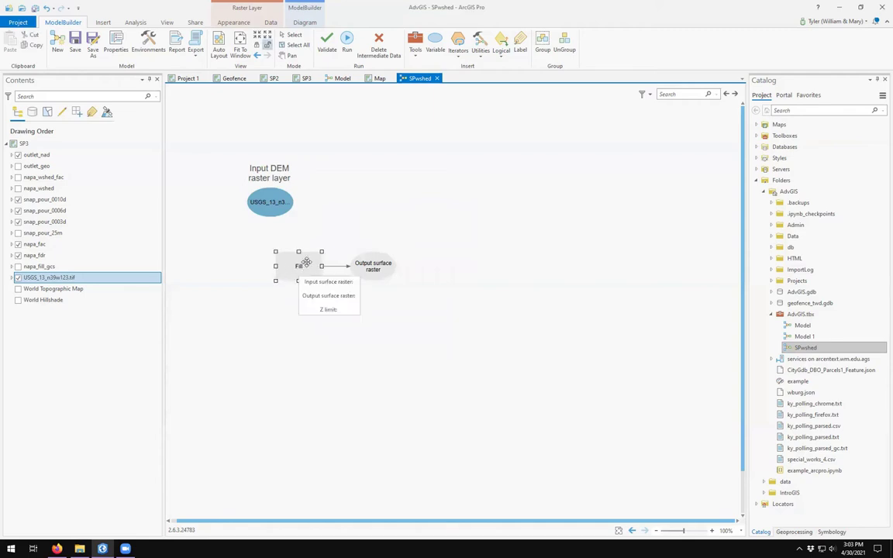
Place Fill below-right of the Input DEM with Output surface raster just to its right.
{"action": "mouse_move", "coordinate": [307, 264]}
{"action": "left_mouse_down"}
{"action": "mouse_move", "coordinate": [359, 224]}
{"action": "mouse_move", "coordinate": [422, 197]}
{"action": "mouse_move", "coordinate": [365, 194]}
{"action": "mouse_move", "coordinate": [306, 264]}
{"action": "mouse_move", "coordinate": [308, 277]}
{"action": "left_mouse_up"}
{"action": "left_click", "coordinate": [374, 269]}
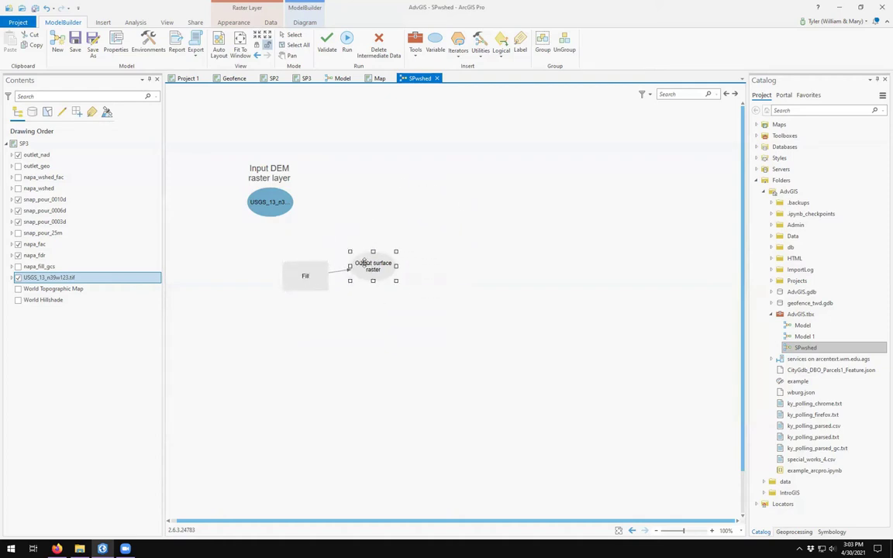
{"action": "left_click_drag", "start_coordinate": [374, 267], "coordinate": [471, 218]}
{"action": "left_click", "coordinate": [299, 264]}
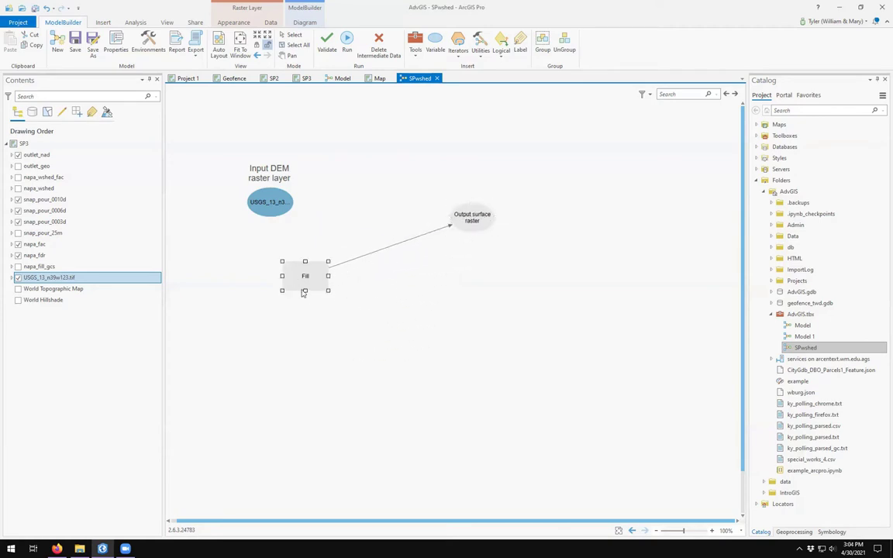
{"action": "left_click_drag", "start_coordinate": [298, 261], "coordinate": [371, 249]}
{"action": "left_click", "coordinate": [409, 314]}
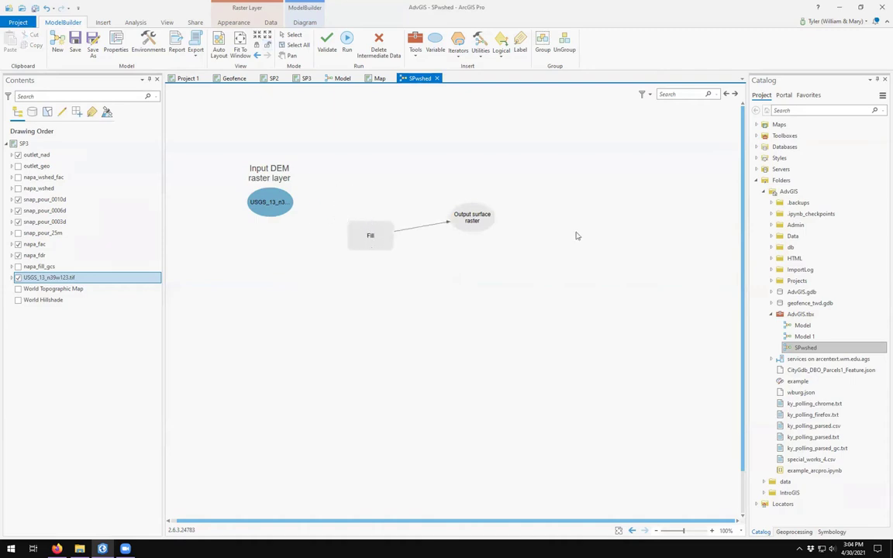
{"action": "scroll", "coordinate": [432, 329], "scroll_direction": "down", "scroll_amount": 3}
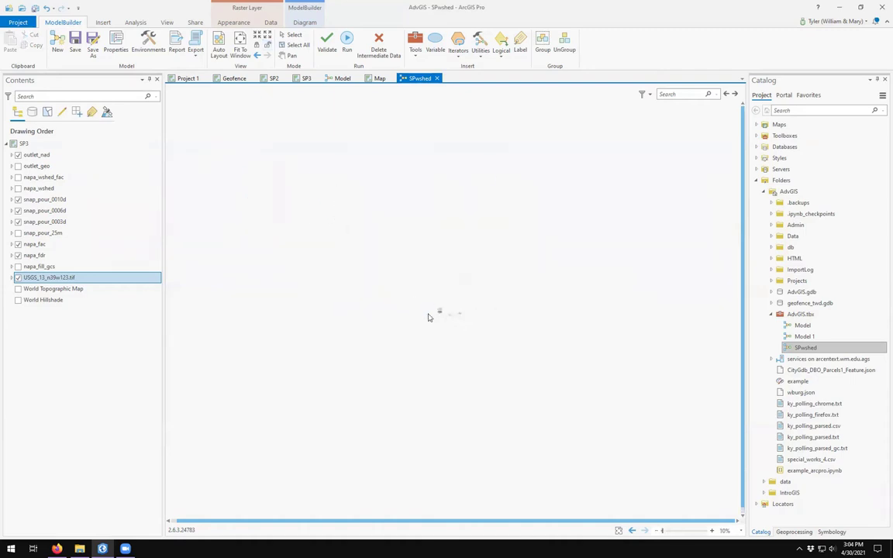
{"action": "scroll", "coordinate": [465, 311], "scroll_direction": "up", "scroll_amount": 5}
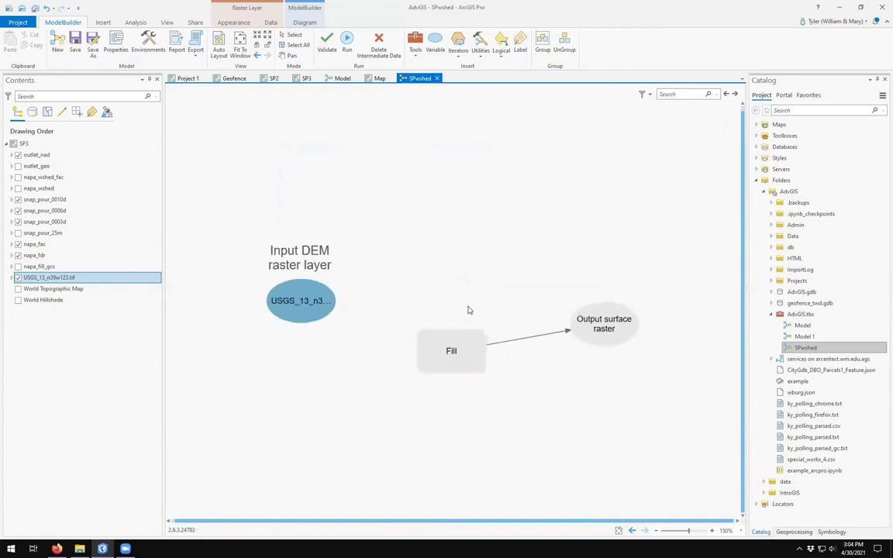
{"action": "scroll", "coordinate": [443, 266], "scroll_direction": "down", "scroll_amount": 2}
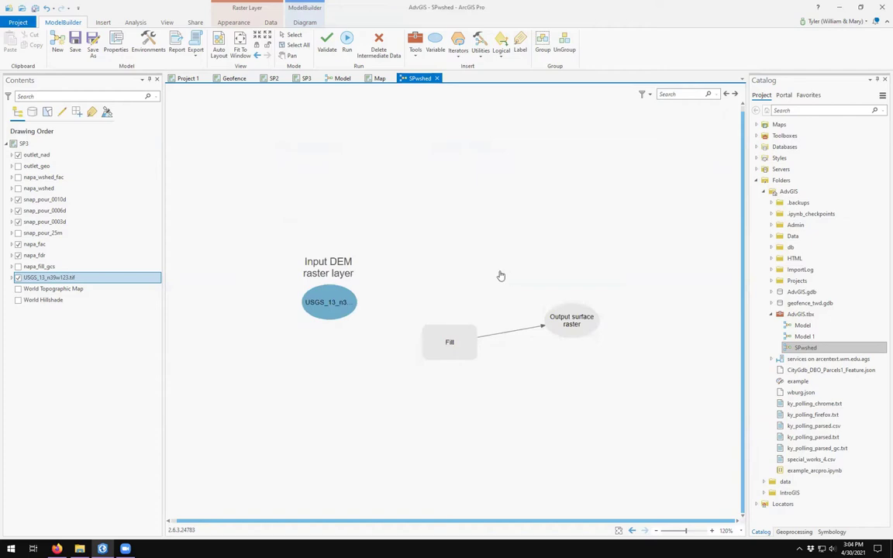
{"action": "scroll", "coordinate": [501, 273], "scroll_direction": "down", "scroll_amount": 2}
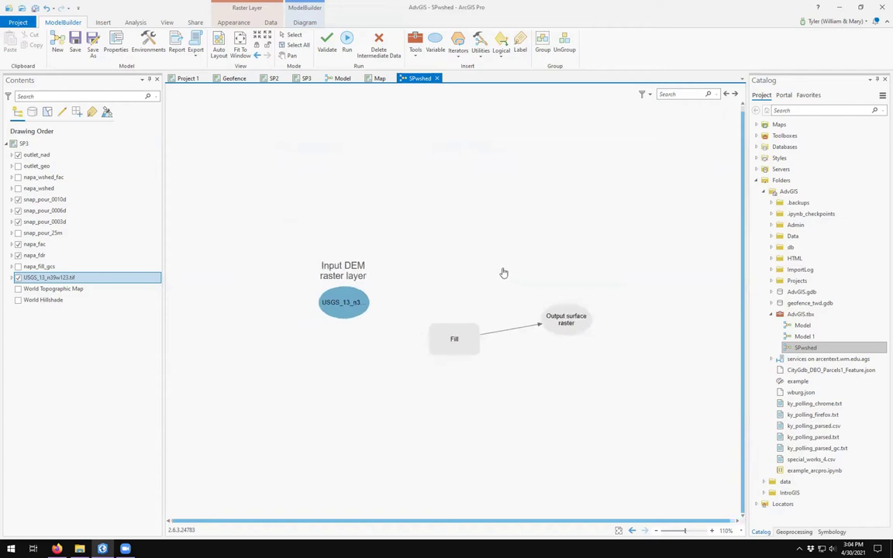
{"action": "left_click", "coordinate": [438, 345]}
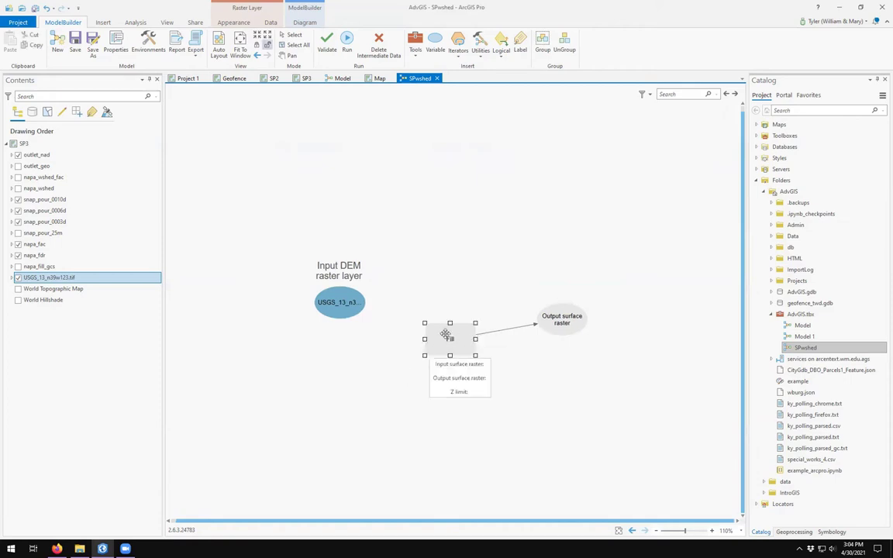
Set Fill's input surface raster to USGS_13_n39w123.tif, keeping napa_fill as the output.
{"action": "double_click", "coordinate": [448, 336]}
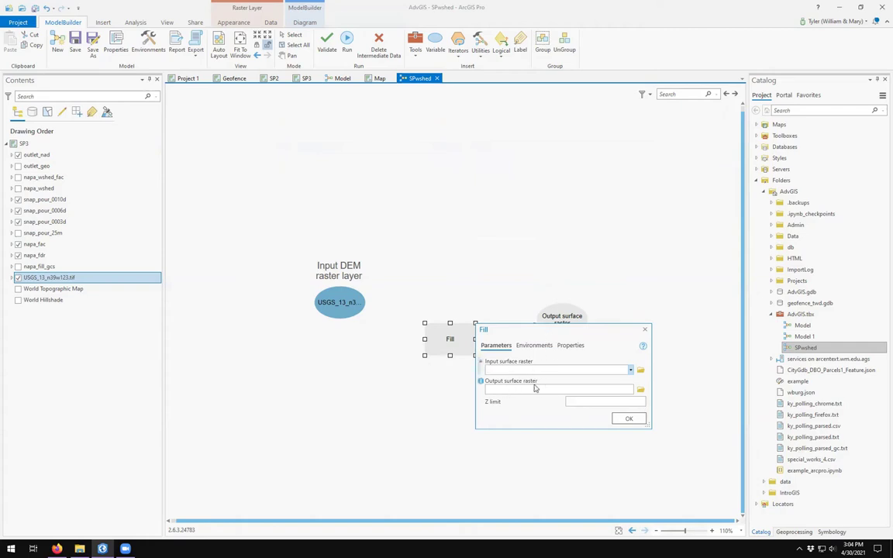
{"action": "left_click", "coordinate": [631, 371]}
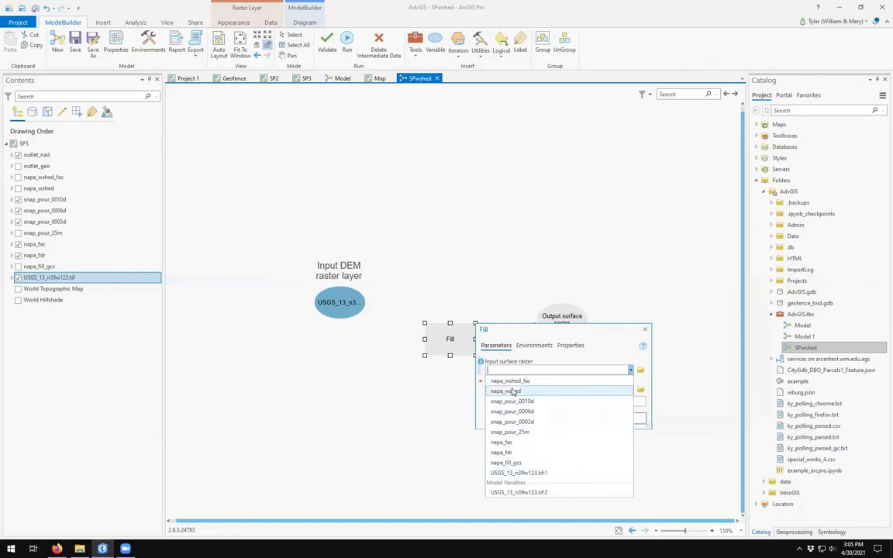
{"action": "left_click", "coordinate": [500, 492]}
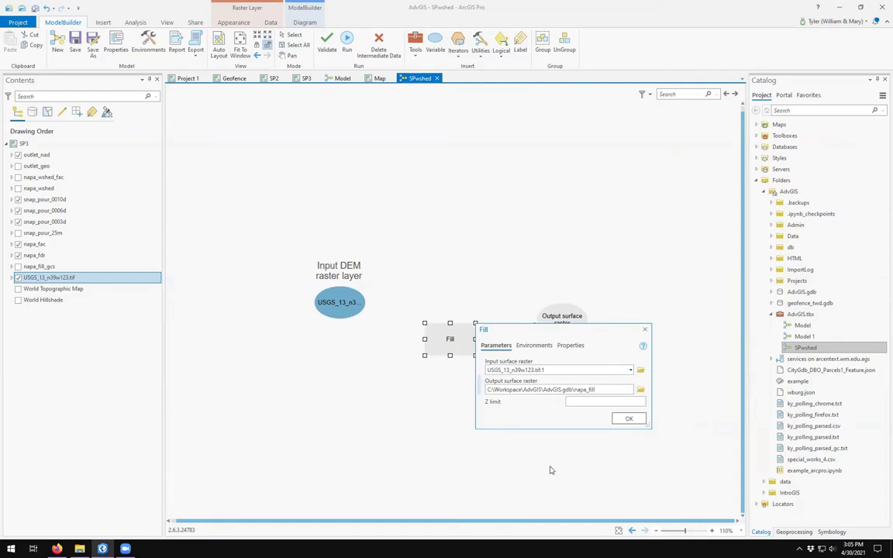
{"action": "left_click", "coordinate": [629, 418]}
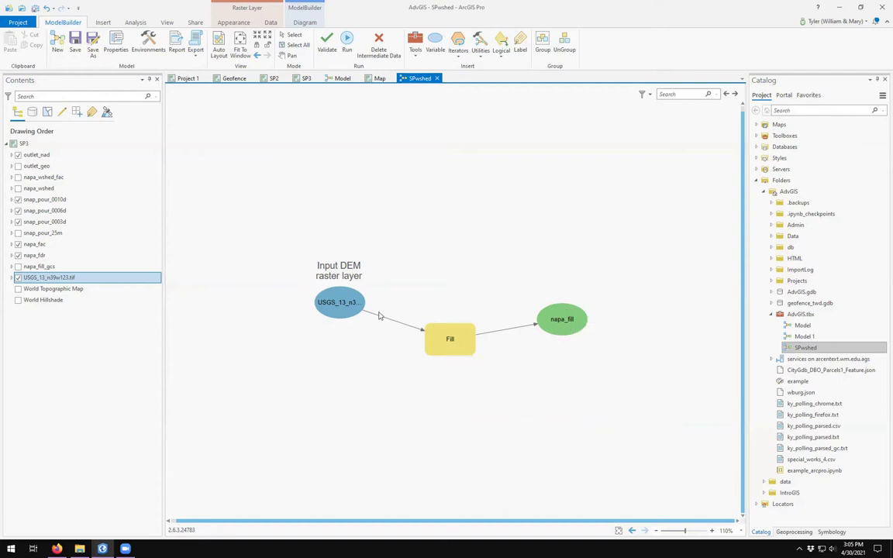
{"action": "left_click", "coordinate": [353, 302]}
Clear the Fill tool's existing Input surface raster value and confirm.
{"action": "left_click", "coordinate": [445, 342]}
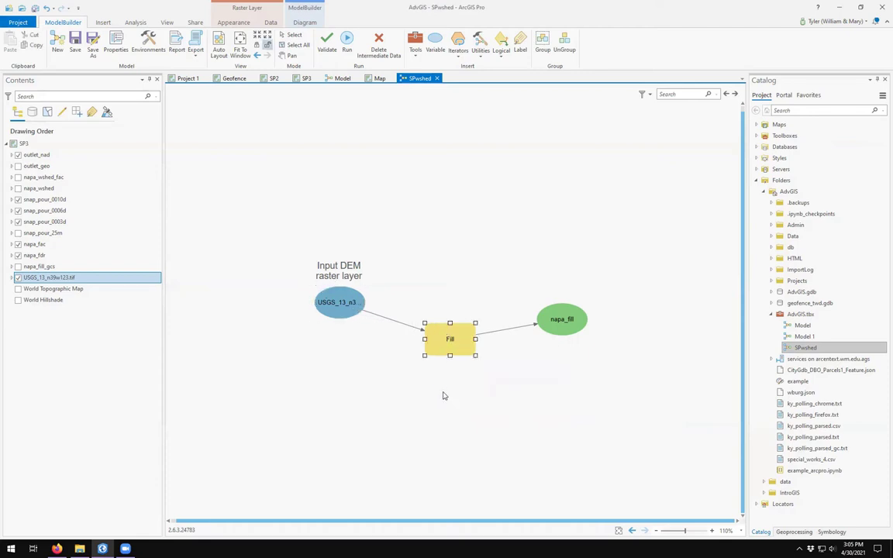
{"action": "double_click", "coordinate": [448, 340]}
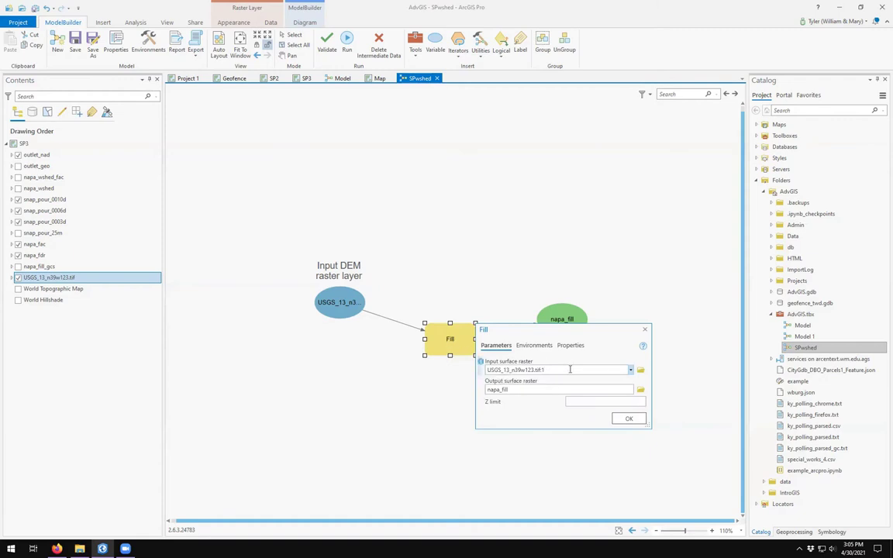
{"action": "left_click", "coordinate": [570, 370]}
{"action": "key", "text": "BackSpace"}
{"action": "left_click", "coordinate": [626, 417]}
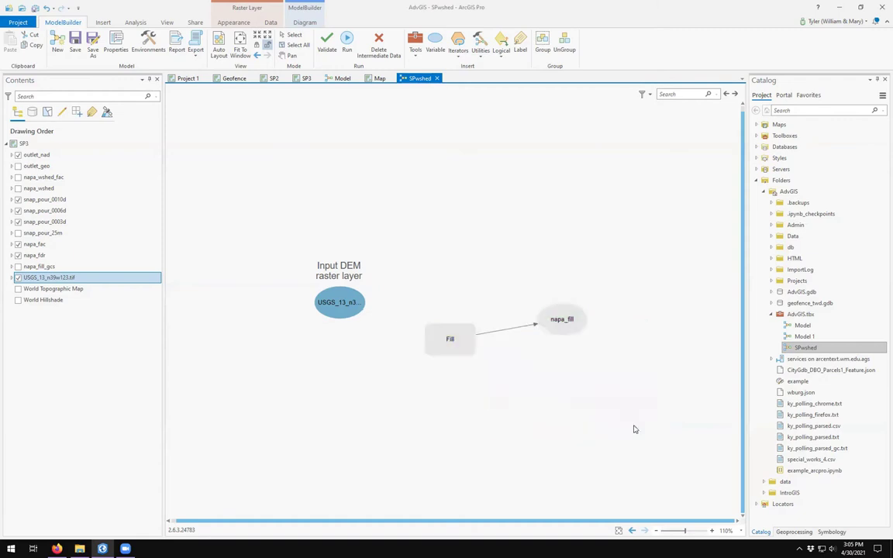
Connect the Input DEM element to Fill as its Input surface raster.
{"action": "left_click", "coordinate": [341, 304]}
{"action": "left_click_drag", "start_coordinate": [350, 318], "coordinate": [437, 348]}
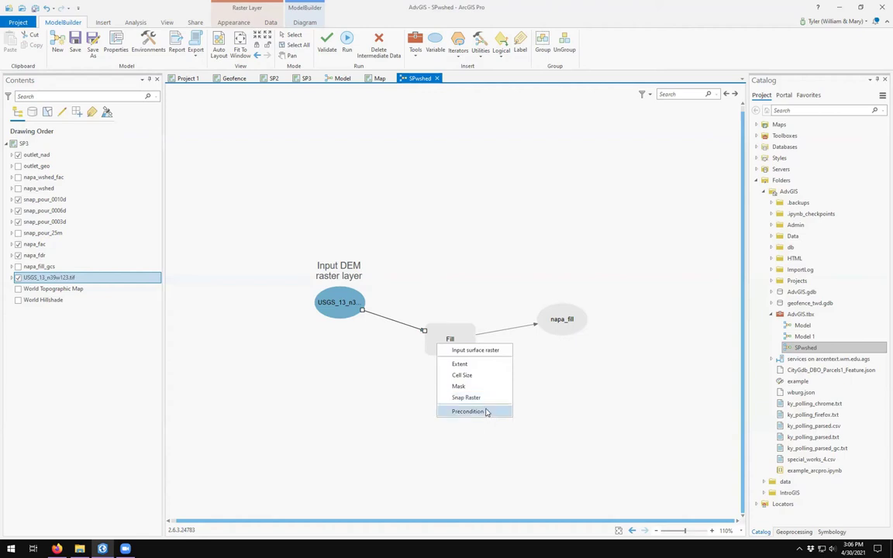
{"action": "left_click", "coordinate": [481, 351]}
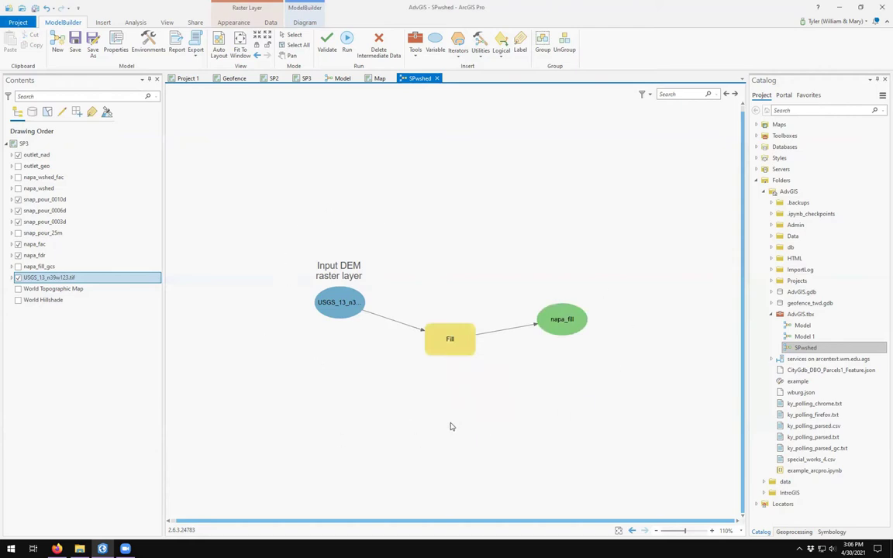
{"action": "left_click", "coordinate": [455, 350]}
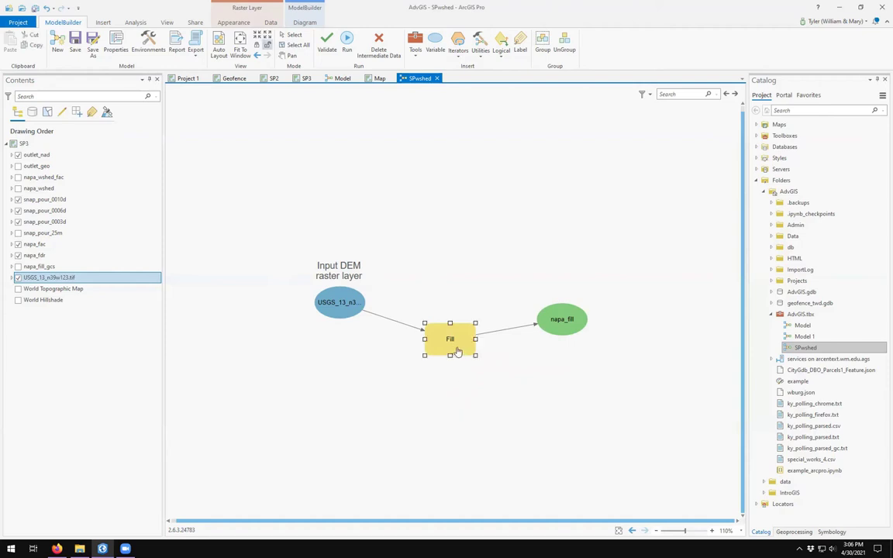
Review the Fill parameters, leaving the input surface raster unchanged.
{"action": "double_click", "coordinate": [462, 352]}
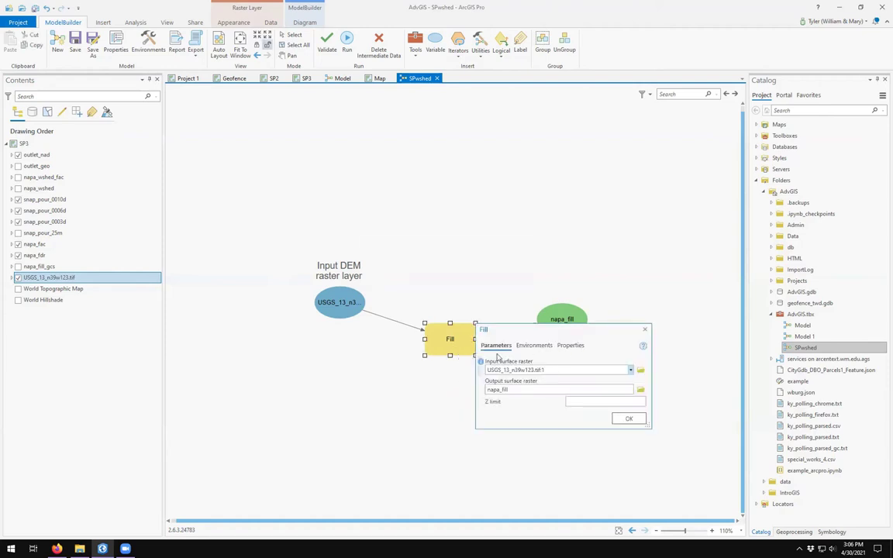
{"action": "left_click", "coordinate": [631, 371]}
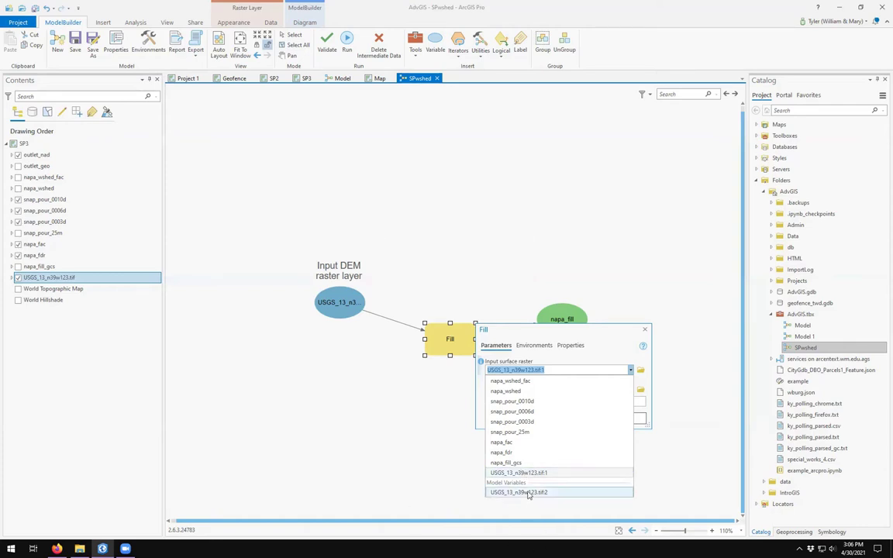
{"action": "key", "text": "Escape"}
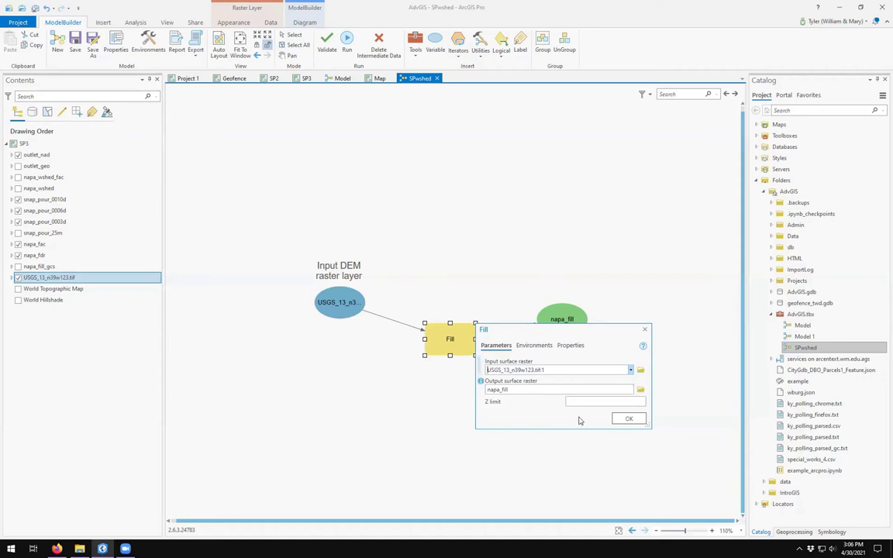
{"action": "left_click", "coordinate": [630, 419]}
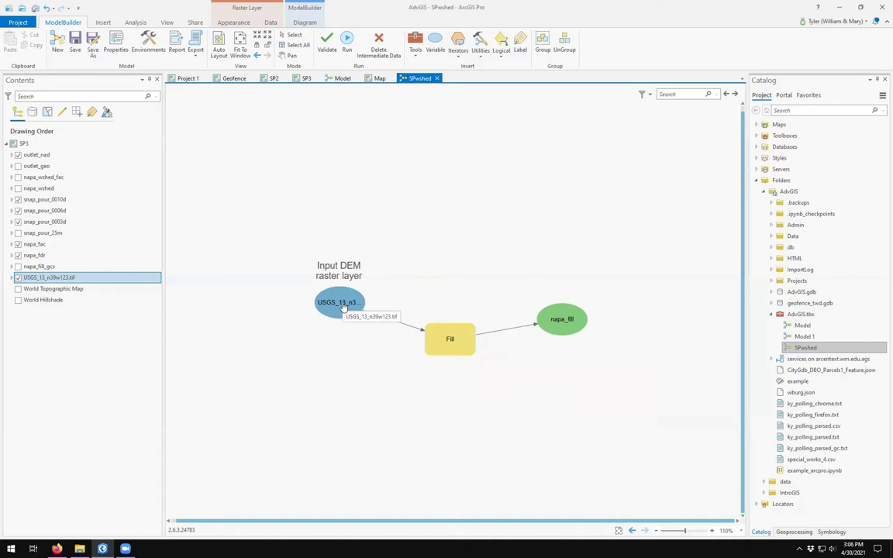
Arrange DEM, Fill and napa_fill compactly, with napa_fill above-right of Fill.
{"action": "left_click_drag", "start_coordinate": [320, 284], "coordinate": [232, 163]}
{"action": "left_click", "coordinate": [444, 344]}
{"action": "left_click_drag", "start_coordinate": [446, 339], "coordinate": [307, 246]}
{"action": "left_click", "coordinate": [562, 319]}
{"action": "left_click_drag", "start_coordinate": [562, 318], "coordinate": [356, 187]}
{"action": "left_click", "coordinate": [349, 331]}
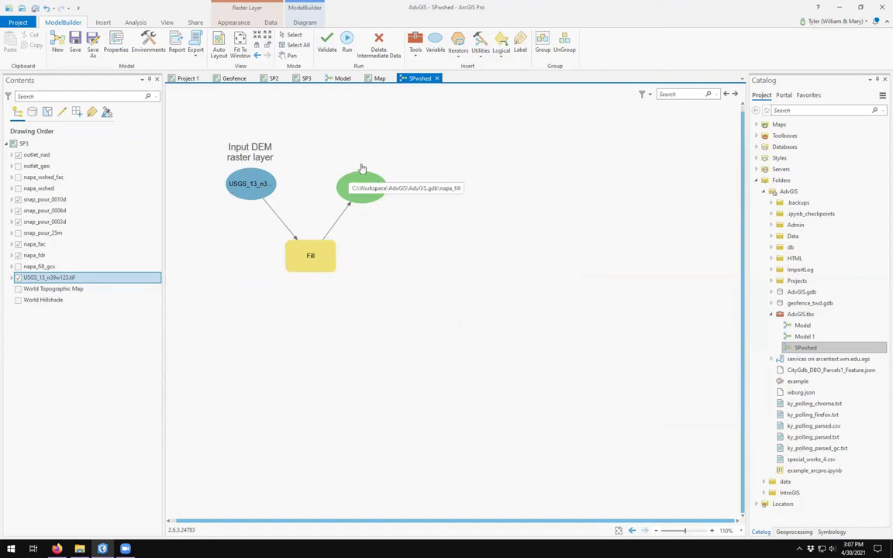
{"action": "left_click", "coordinate": [319, 256]}
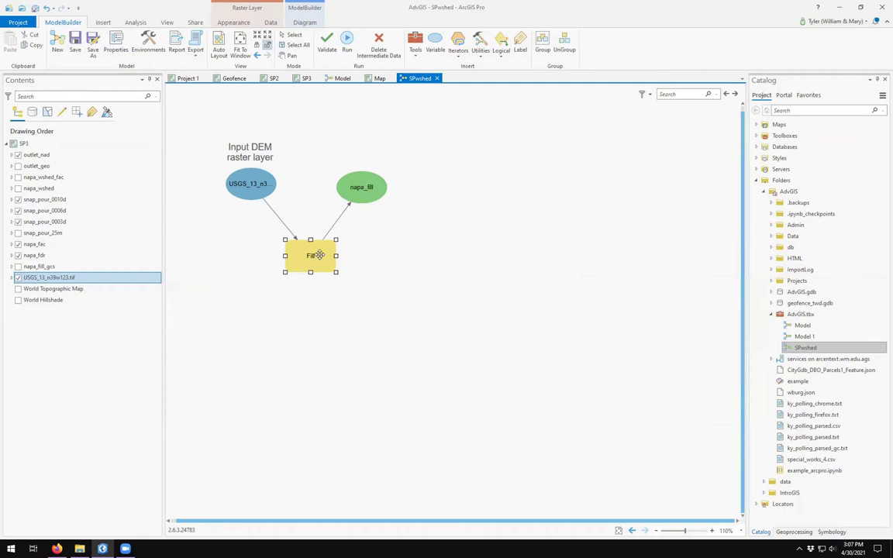
Create a label below the Fill tool reading 'Fill Surface Voids'.
{"action": "right_click", "coordinate": [320, 256]}
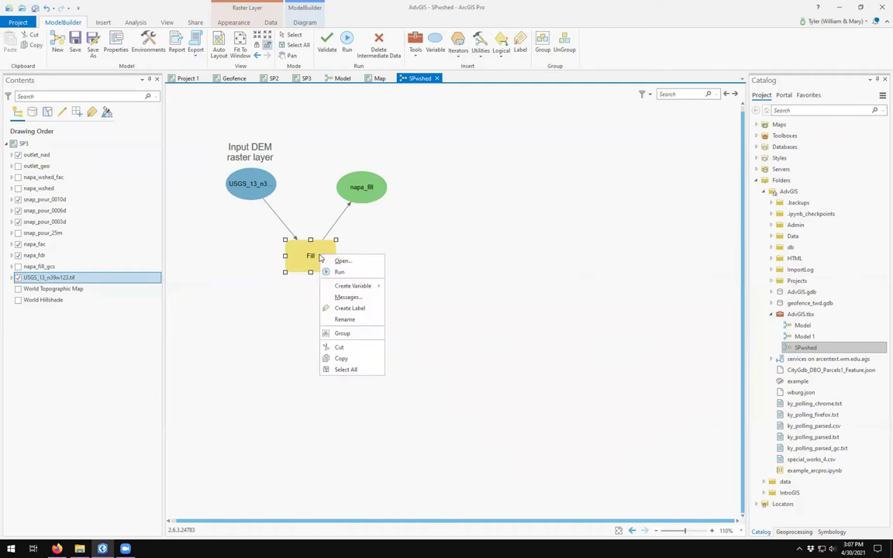
{"action": "left_click", "coordinate": [347, 308]}
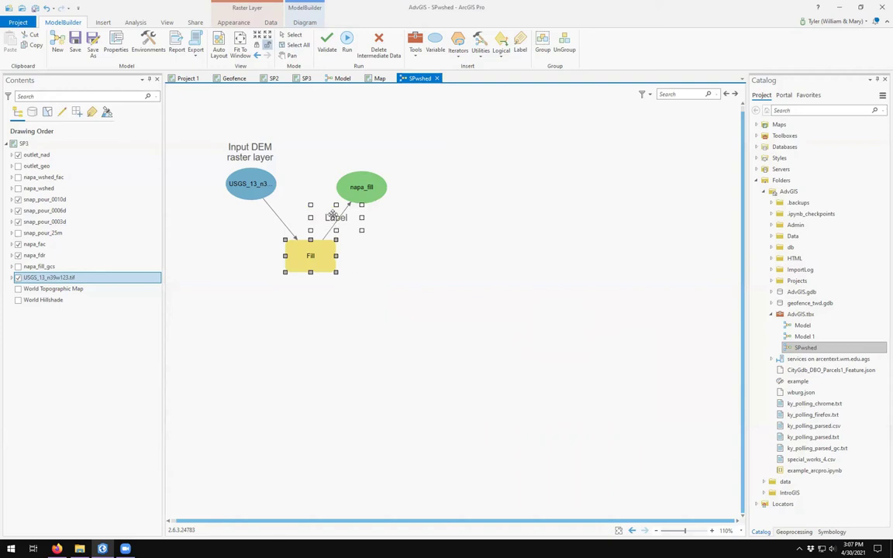
{"action": "left_click_drag", "start_coordinate": [312, 263], "coordinate": [329, 221]}
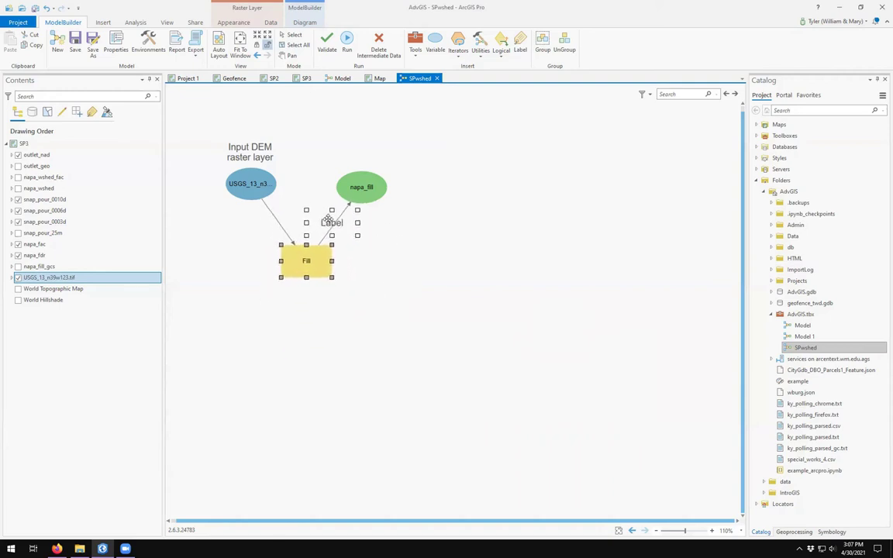
{"action": "left_click", "coordinate": [347, 220]}
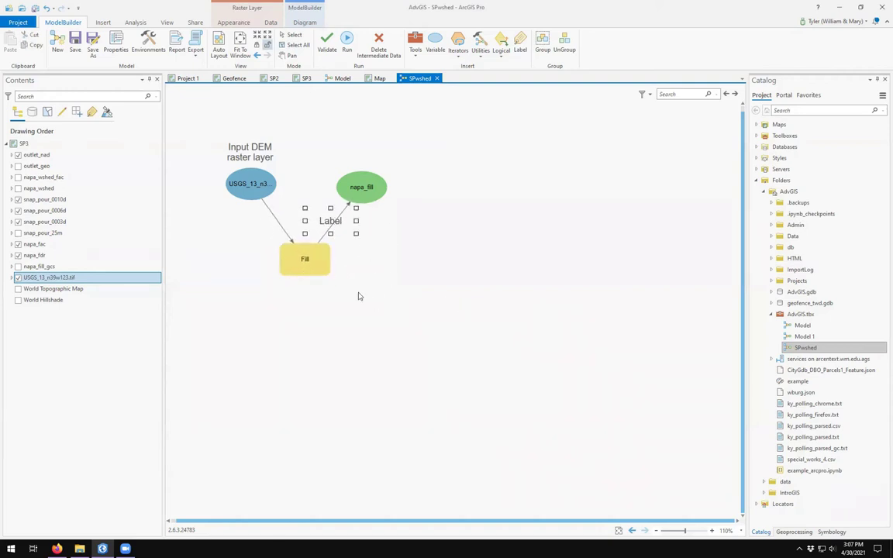
{"action": "left_click_drag", "start_coordinate": [330, 221], "coordinate": [309, 286]}
{"action": "double_click", "coordinate": [307, 286]}
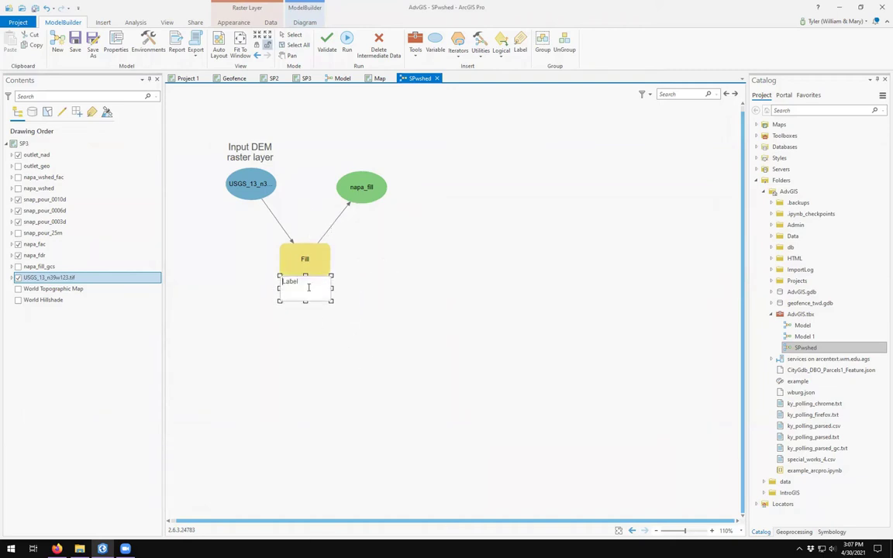
{"action": "type", "text": "Fi"}
{"action": "type", "text": "ll Surface v"}
{"action": "type", "text": "e"}
{"action": "type", "text": "oids"}
{"action": "key", "text": "Return"}
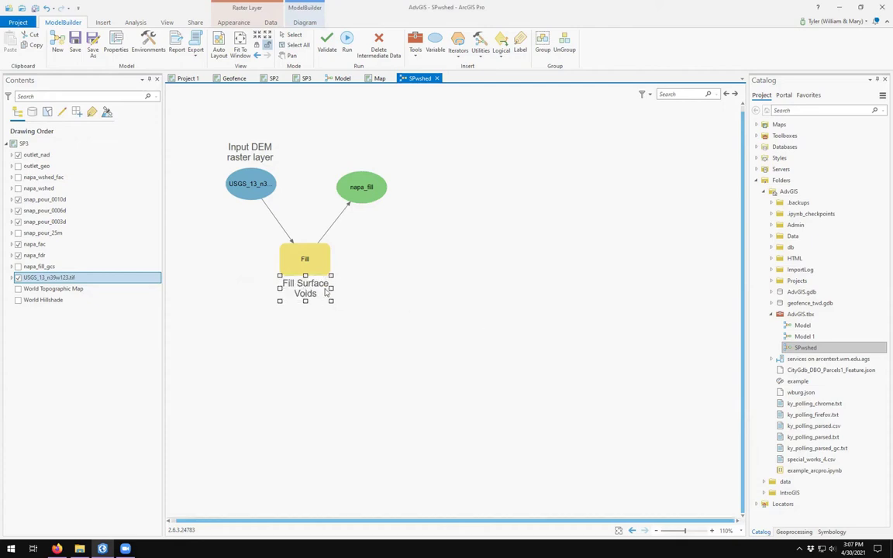
Reselect the Fill Surface Voids caption and briefly re-edit its text.
{"action": "left_click", "coordinate": [386, 360]}
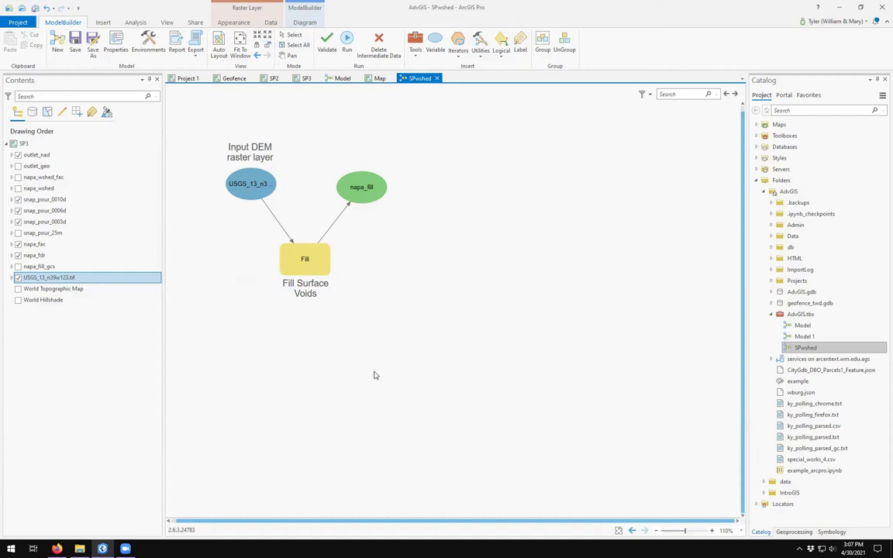
{"action": "left_click", "coordinate": [232, 155]}
{"action": "left_click_drag", "start_coordinate": [273, 267], "coordinate": [395, 391]}
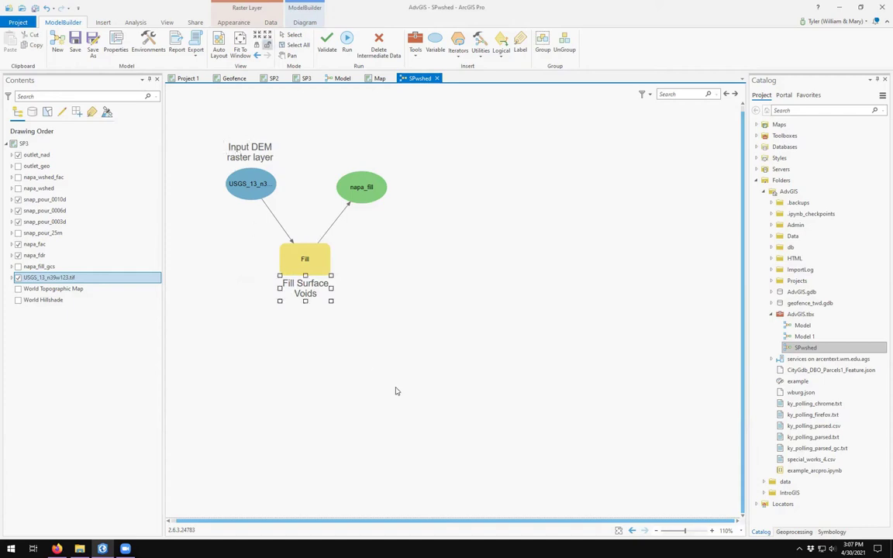
{"action": "double_click", "coordinate": [312, 289]}
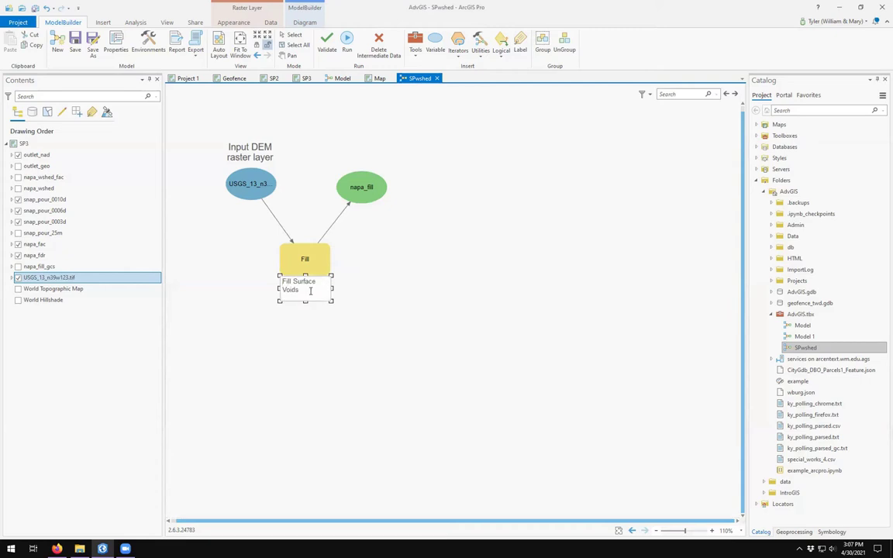
{"action": "left_click", "coordinate": [311, 304]}
{"action": "left_click", "coordinate": [306, 297]}
Set the Fill Surface Voids caption font size to 14.
{"action": "left_click", "coordinate": [303, 23]}
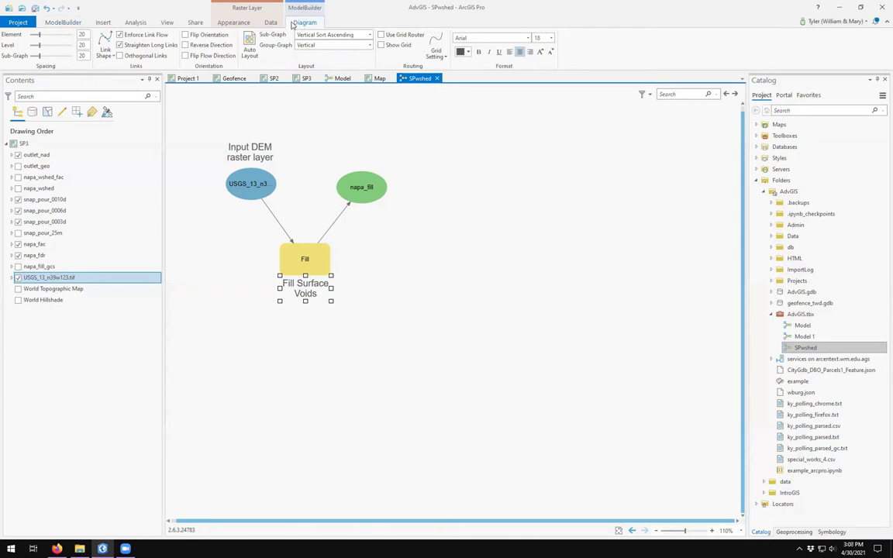
{"action": "left_click", "coordinate": [551, 37]}
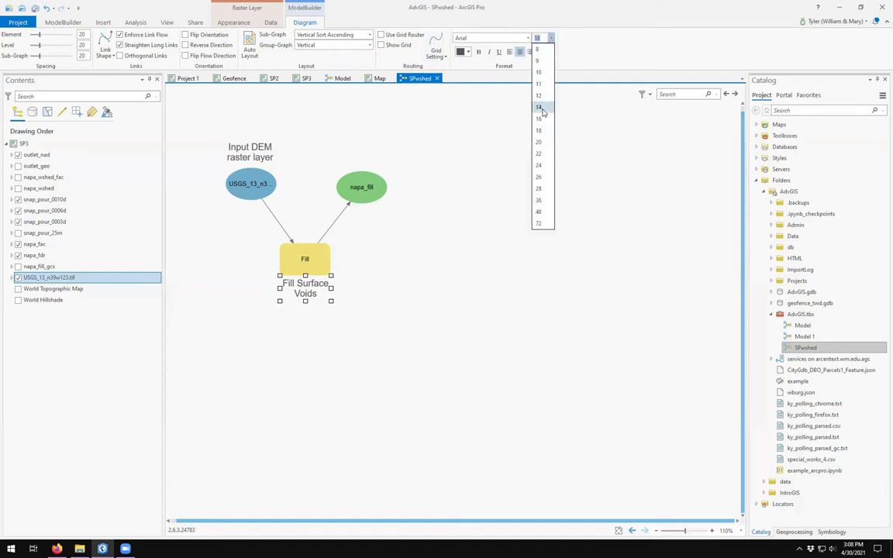
{"action": "left_click", "coordinate": [542, 108]}
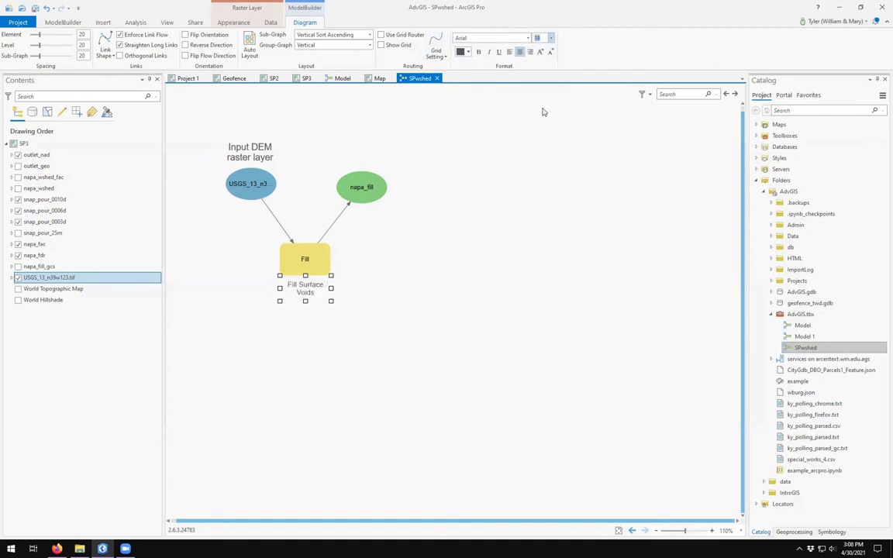
Try Bookman Old Style and Times New Roman, then return the caption font to Arial.
{"action": "left_click", "coordinate": [528, 40]}
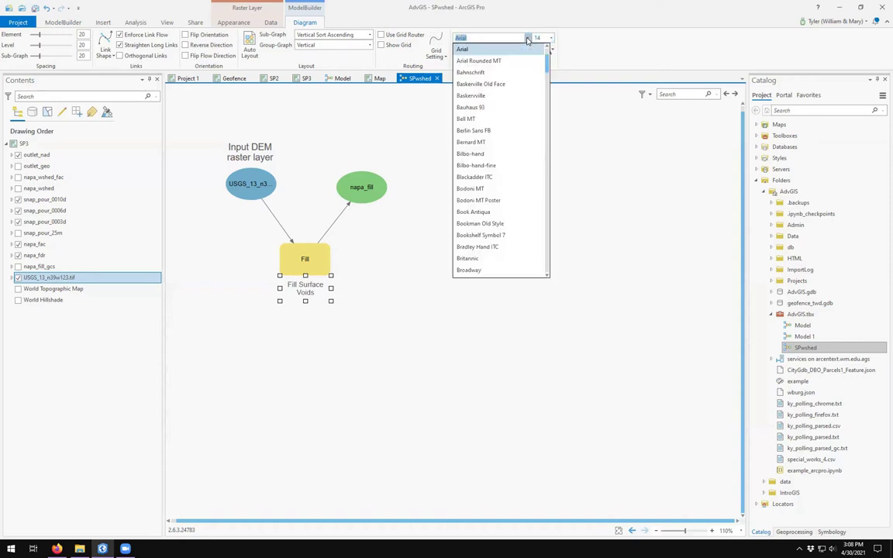
{"action": "left_click", "coordinate": [509, 224]}
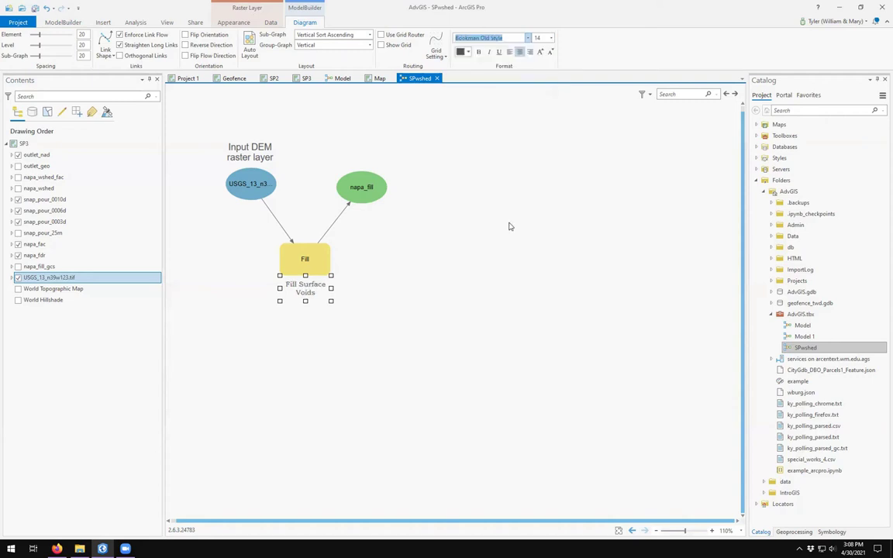
{"action": "left_click", "coordinate": [519, 38]}
{"action": "triple_click", "coordinate": [518, 38]}
{"action": "type", "text": "Times"}
{"action": "left_click", "coordinate": [528, 38]}
{"action": "left_click", "coordinate": [481, 133]}
{"action": "left_click", "coordinate": [465, 318]}
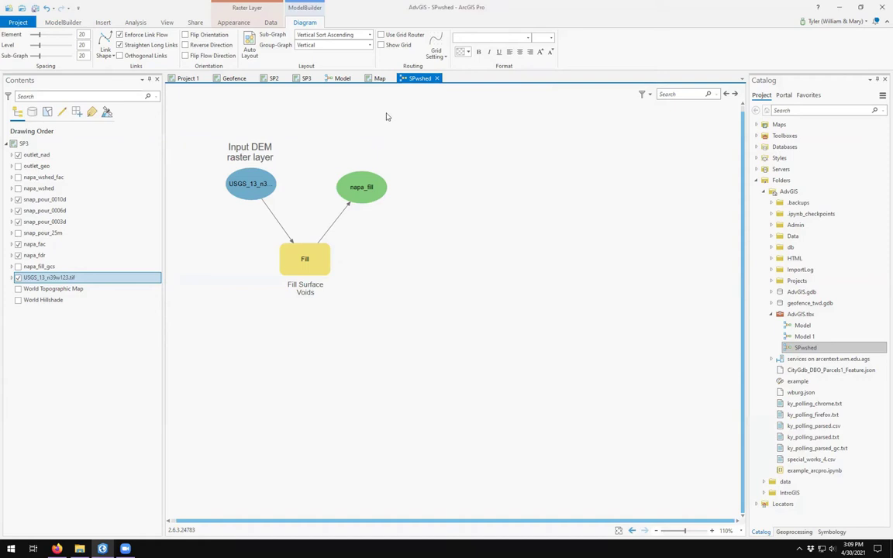
{"action": "left_click", "coordinate": [63, 22]}
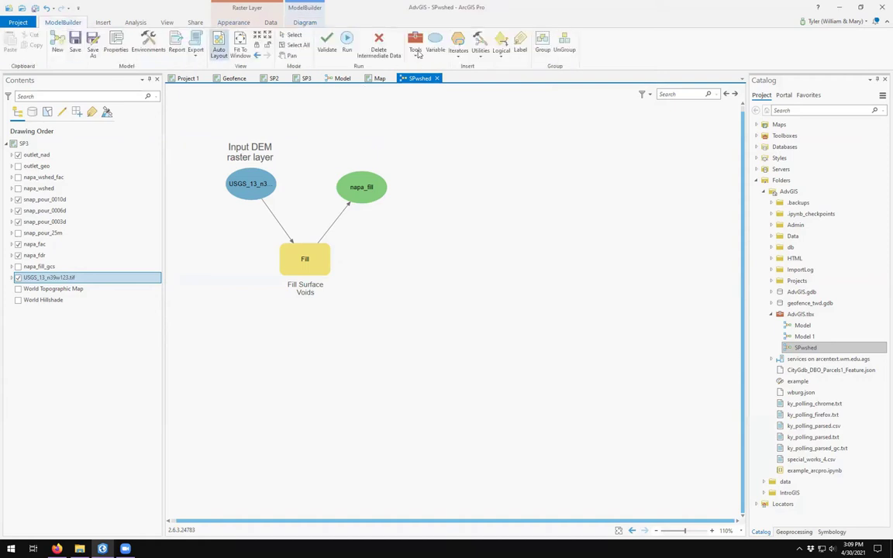
Drag Flow Direction from Spatial Analyst Tools > Hydrology in the Geoprocessing toolboxes into the model.
{"action": "left_click", "coordinate": [416, 47]}
{"action": "left_click", "coordinate": [416, 46]}
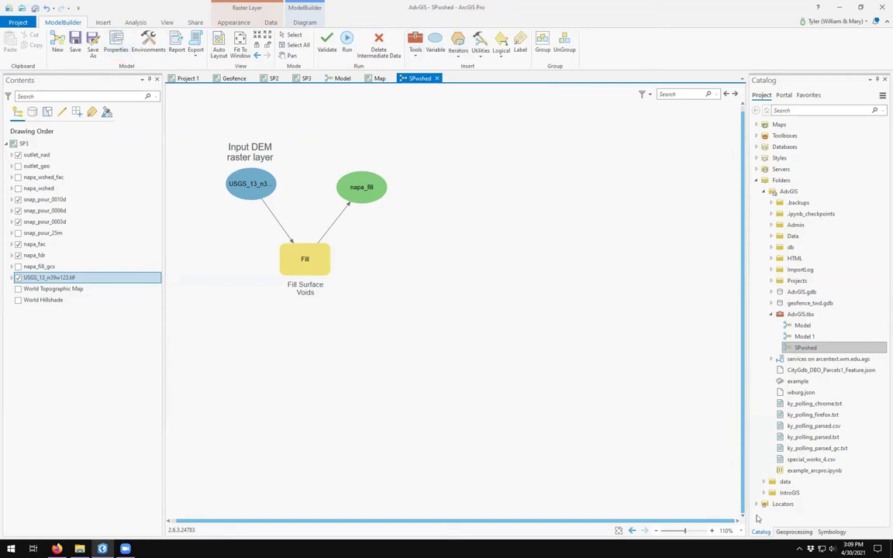
{"action": "left_click", "coordinate": [794, 532]}
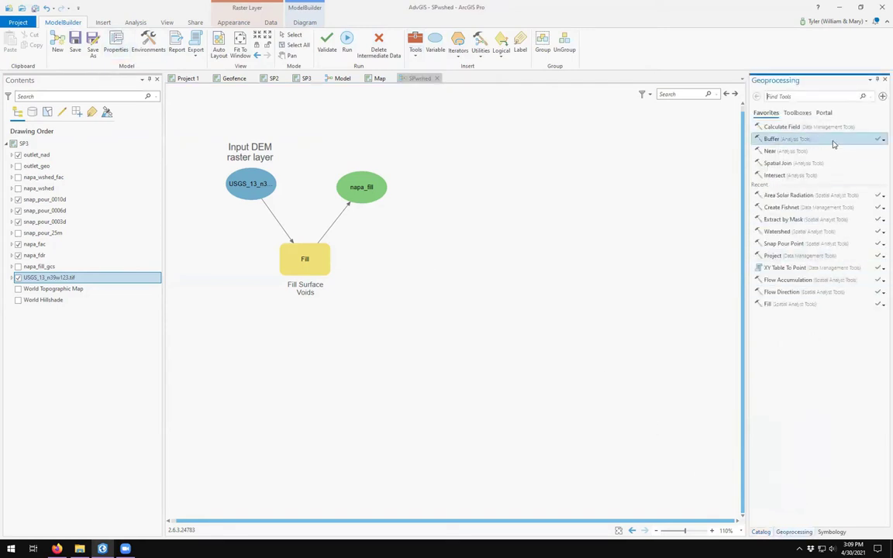
{"action": "left_click", "coordinate": [798, 112]}
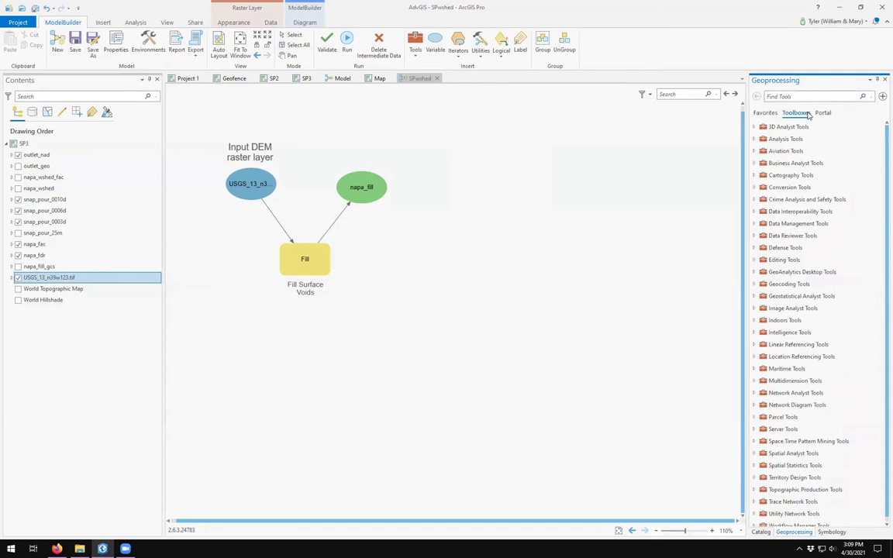
{"action": "scroll", "coordinate": [776, 255], "scroll_direction": "down", "scroll_amount": 1}
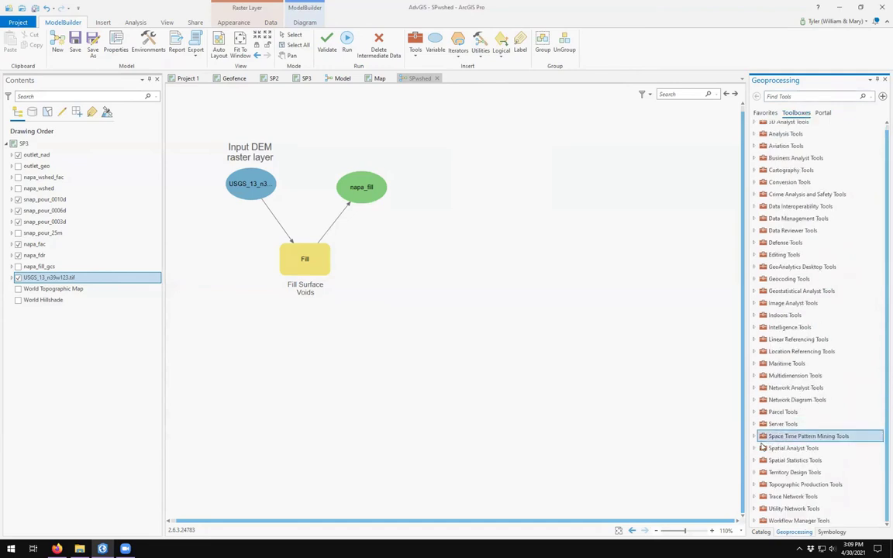
{"action": "left_click", "coordinate": [755, 448]}
{"action": "scroll", "coordinate": [779, 353], "scroll_direction": "down", "scroll_amount": 5}
{"action": "left_click", "coordinate": [781, 354]}
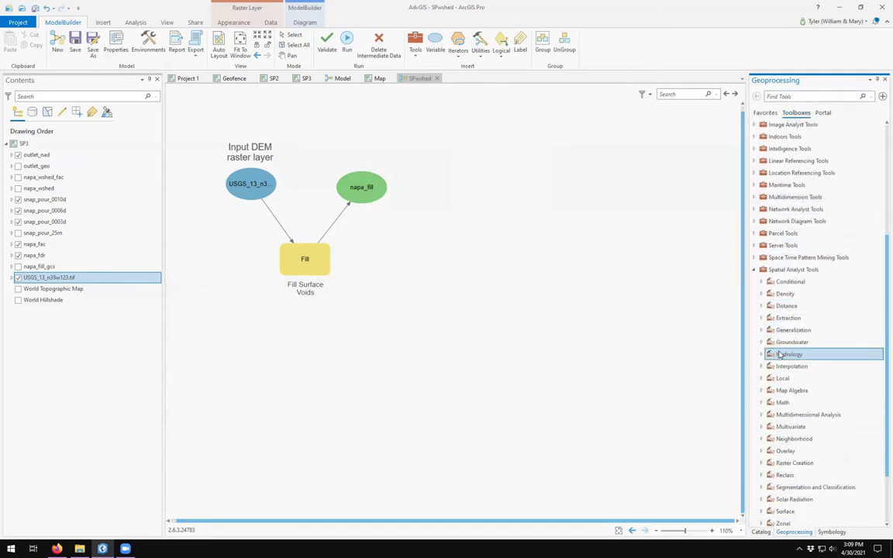
{"action": "scroll", "coordinate": [783, 349], "scroll_direction": "down", "scroll_amount": 3}
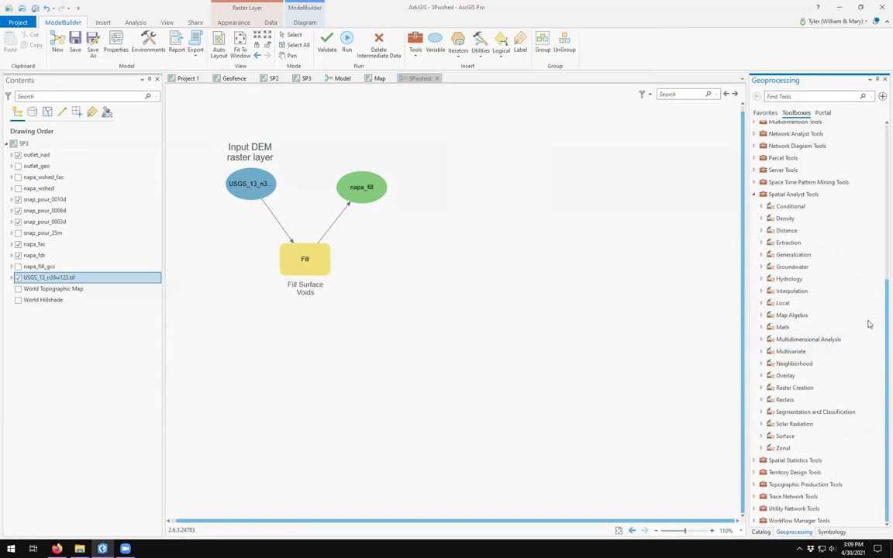
{"action": "left_click", "coordinate": [761, 279]}
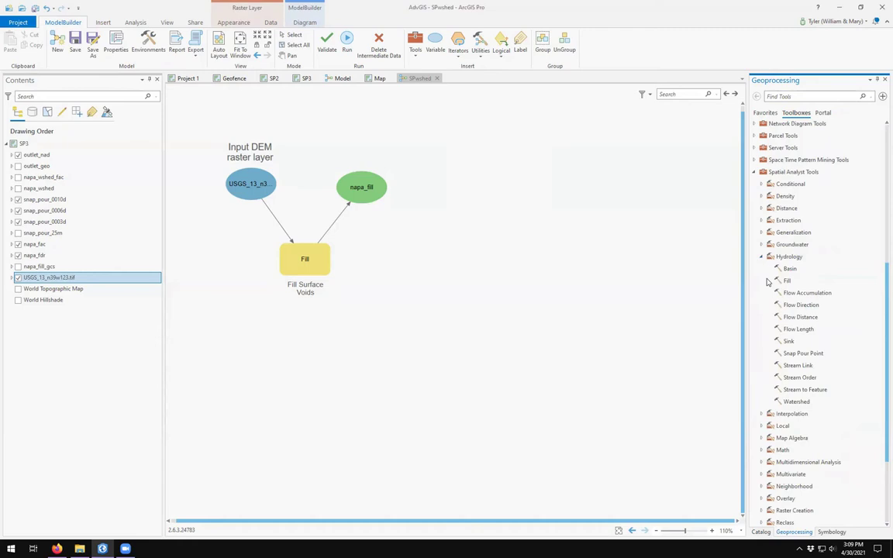
{"action": "left_click", "coordinate": [807, 307]}
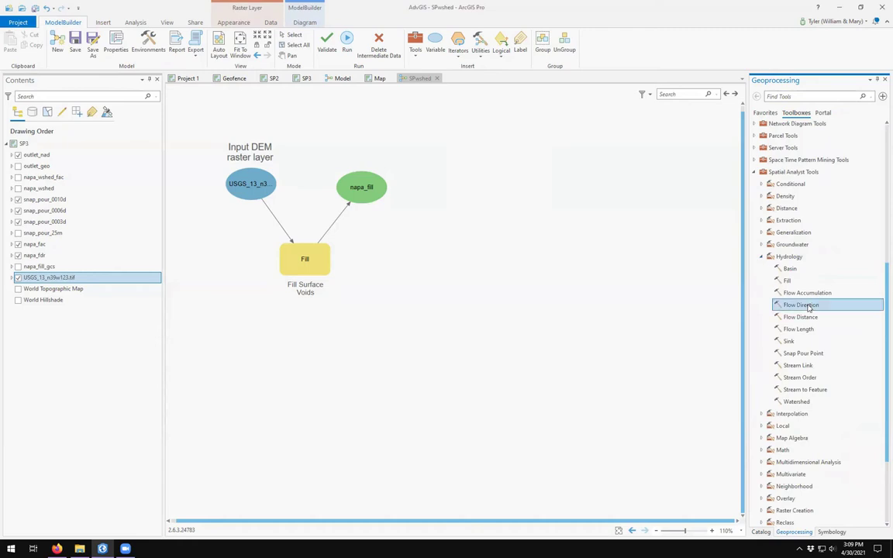
{"action": "left_click_drag", "start_coordinate": [807, 307], "coordinate": [439, 327]}
{"action": "left_click", "coordinate": [427, 367]}
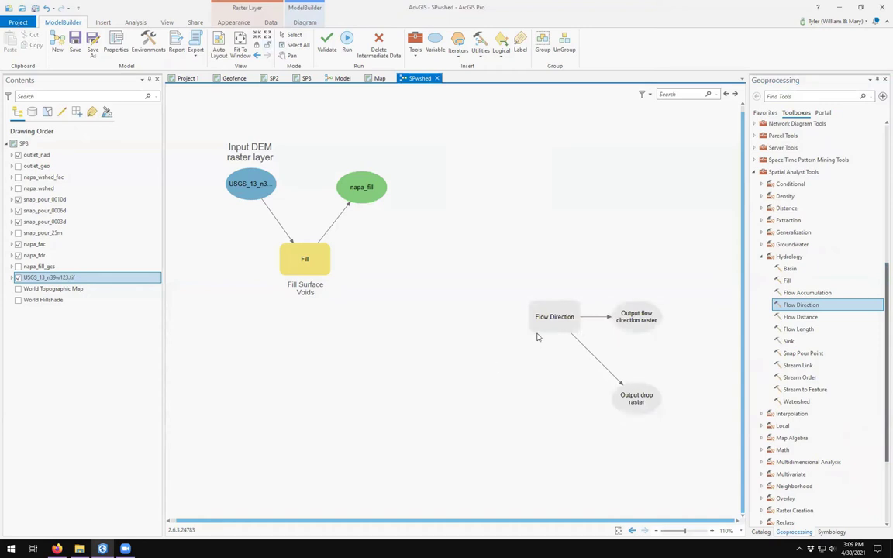
Place Flow Direction beside Fill and review its input raster options without changing them.
{"action": "left_click", "coordinate": [552, 321]}
{"action": "left_click_drag", "start_coordinate": [556, 314], "coordinate": [443, 262]}
{"action": "left_click", "coordinate": [496, 225]}
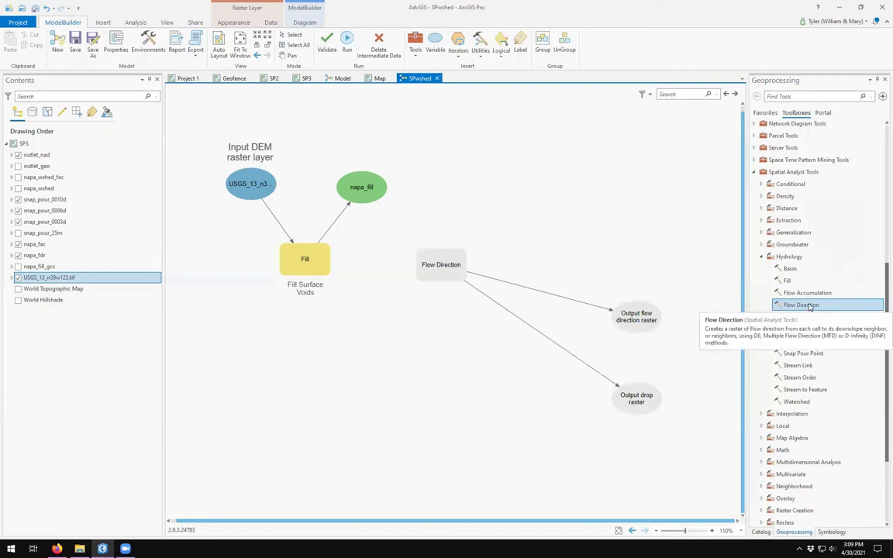
{"action": "left_click", "coordinate": [443, 267]}
{"action": "double_click", "coordinate": [439, 257]}
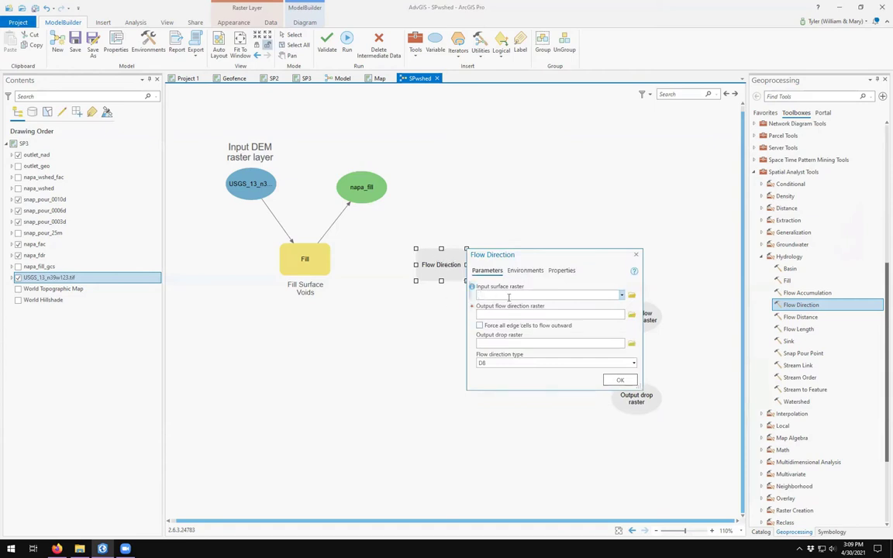
{"action": "left_click", "coordinate": [621, 295]}
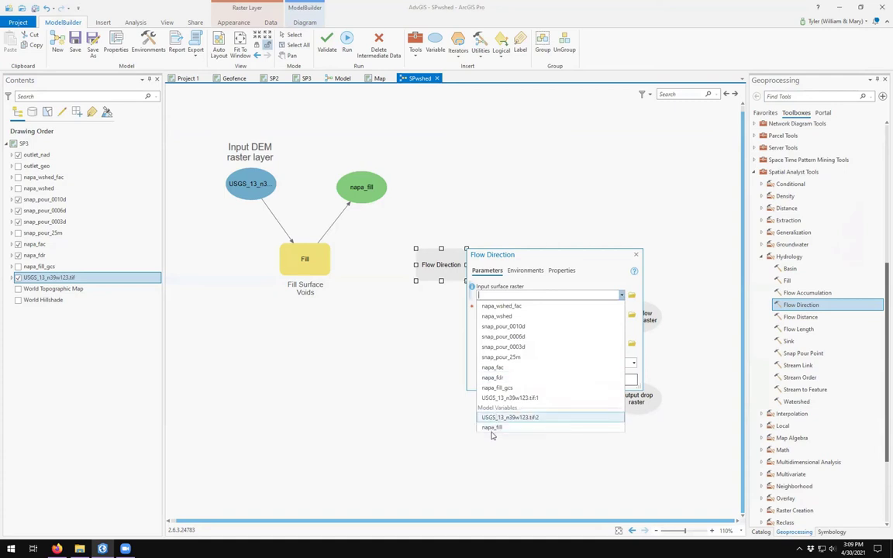
{"action": "left_click", "coordinate": [442, 398]}
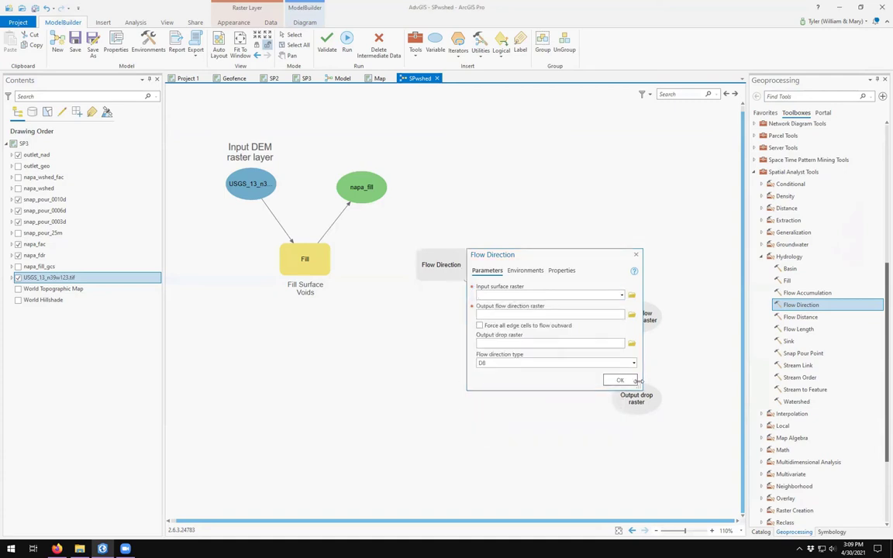
{"action": "left_click", "coordinate": [636, 255]}
Connect napa_fill to Flow Direction as its input surface raster.
{"action": "left_click", "coordinate": [371, 187]}
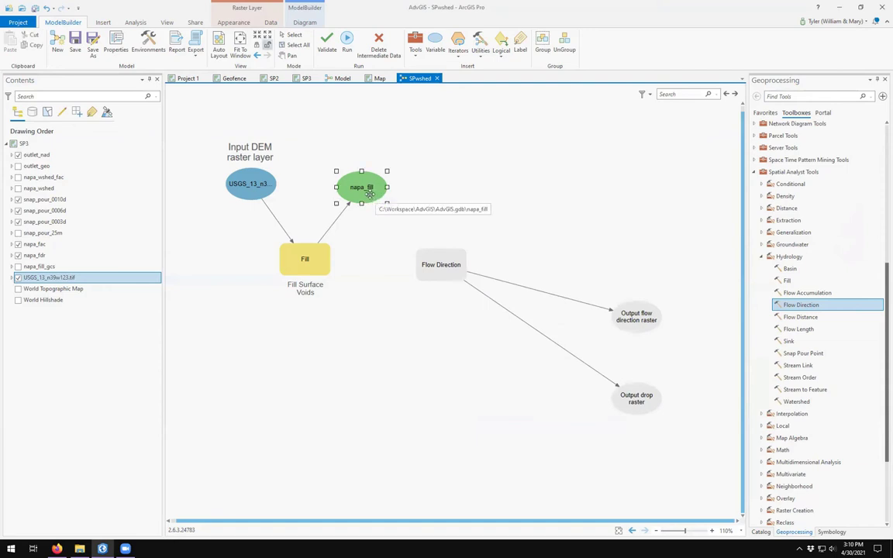
{"action": "left_click_drag", "start_coordinate": [376, 200], "coordinate": [424, 249]}
{"action": "left_click", "coordinate": [473, 268]}
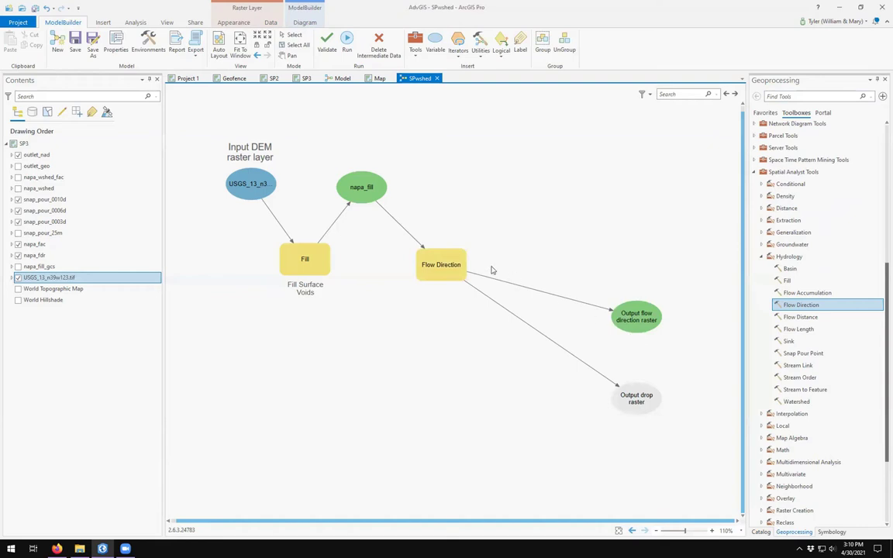
Name the Flow Direction output raster napa_fdr and keep the D8 flow direction type.
{"action": "left_click", "coordinate": [440, 264]}
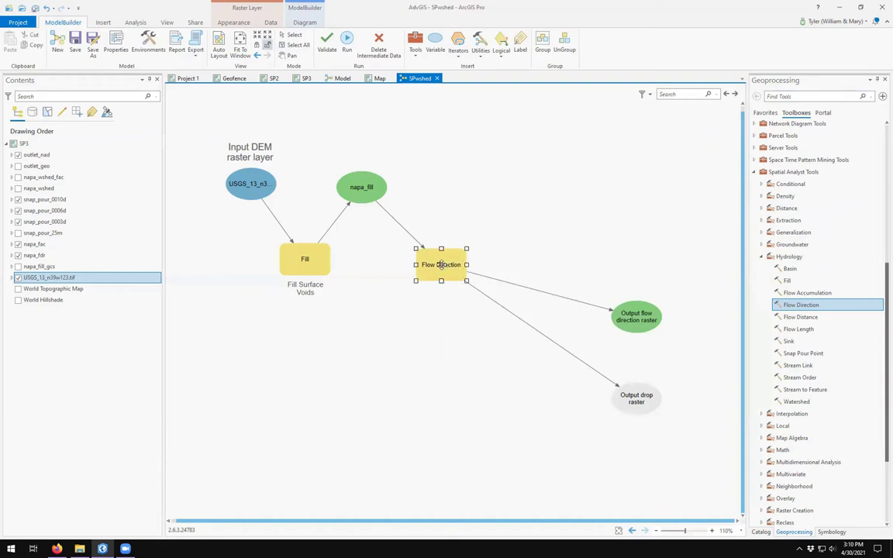
{"action": "double_click", "coordinate": [440, 264]}
{"action": "left_click", "coordinate": [543, 314]}
{"action": "key", "text": "ctrl+shift+Left"}
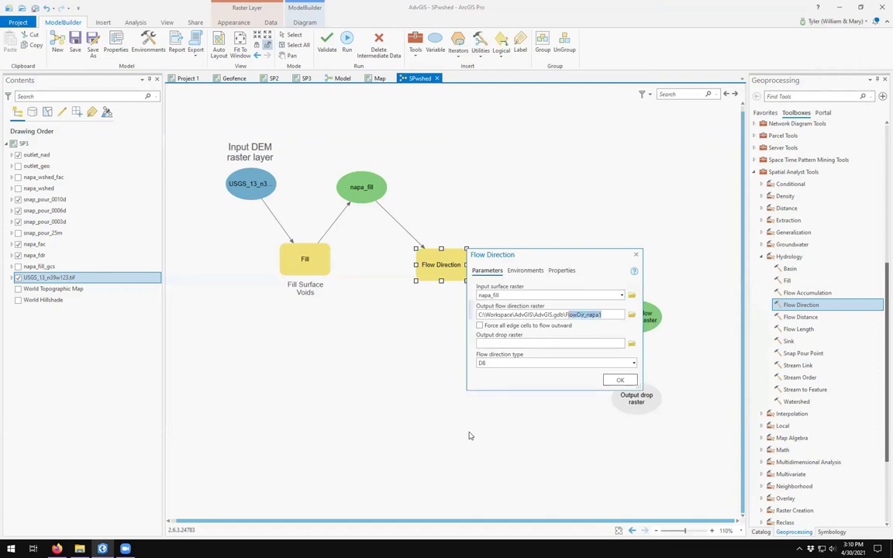
{"action": "type", "text": "napa"}
{"action": "left_click", "coordinate": [634, 364]}
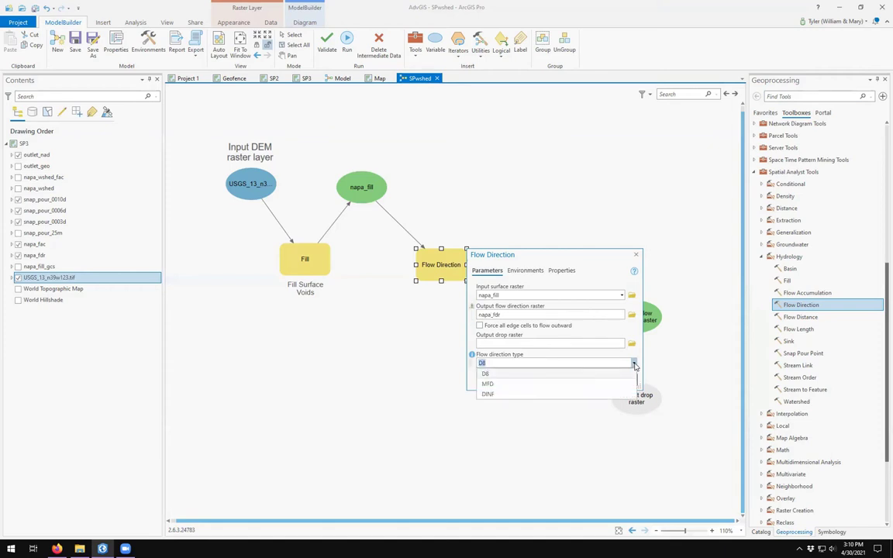
{"action": "left_click", "coordinate": [485, 374]}
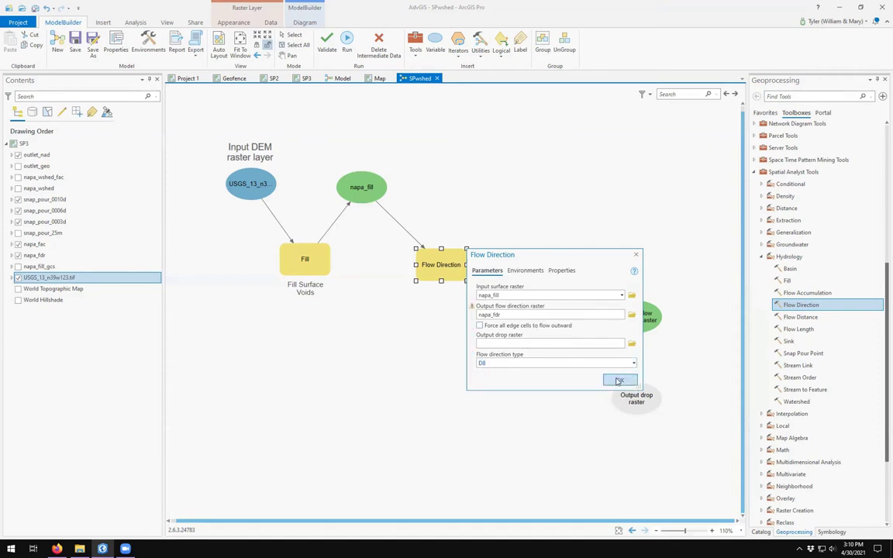
{"action": "left_click", "coordinate": [620, 380]}
Place napa_fdr just above Flow Direction and Output drop raster beside it.
{"action": "left_click", "coordinate": [632, 314]}
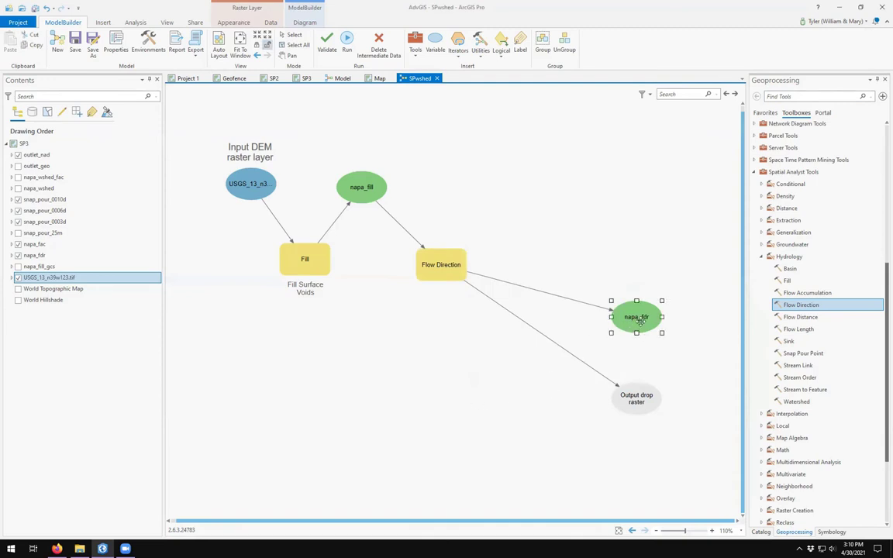
{"action": "left_click_drag", "start_coordinate": [632, 314], "coordinate": [616, 262]}
{"action": "left_click_drag", "start_coordinate": [591, 206], "coordinate": [524, 195]}
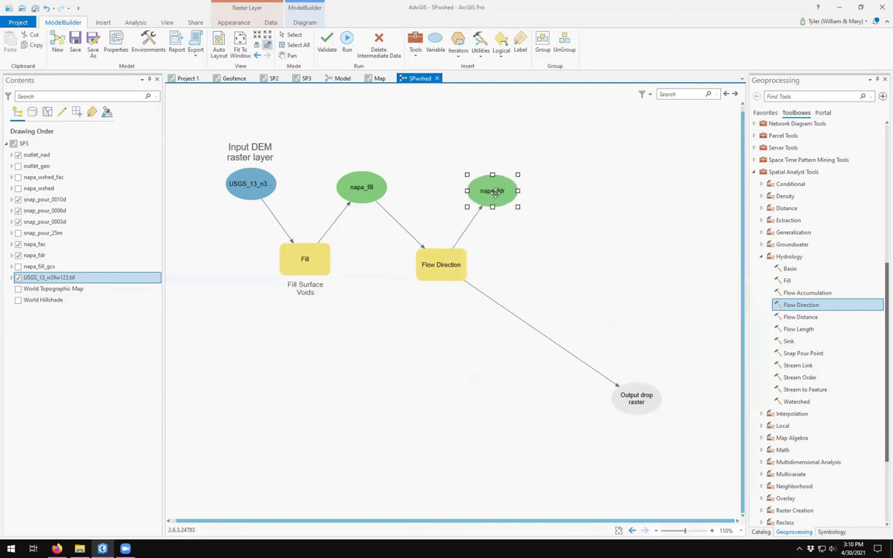
{"action": "left_click", "coordinate": [581, 262]}
{"action": "left_click", "coordinate": [633, 394]}
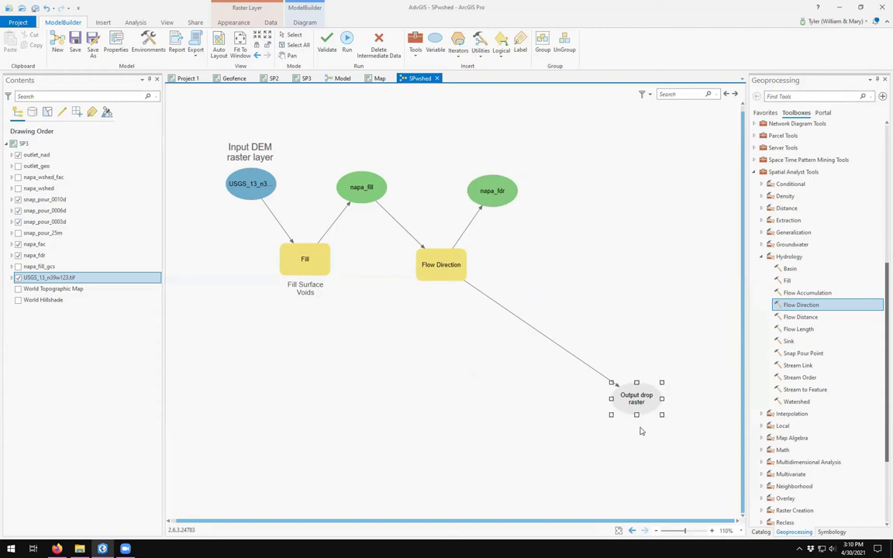
{"action": "left_click_drag", "start_coordinate": [632, 394], "coordinate": [508, 268]}
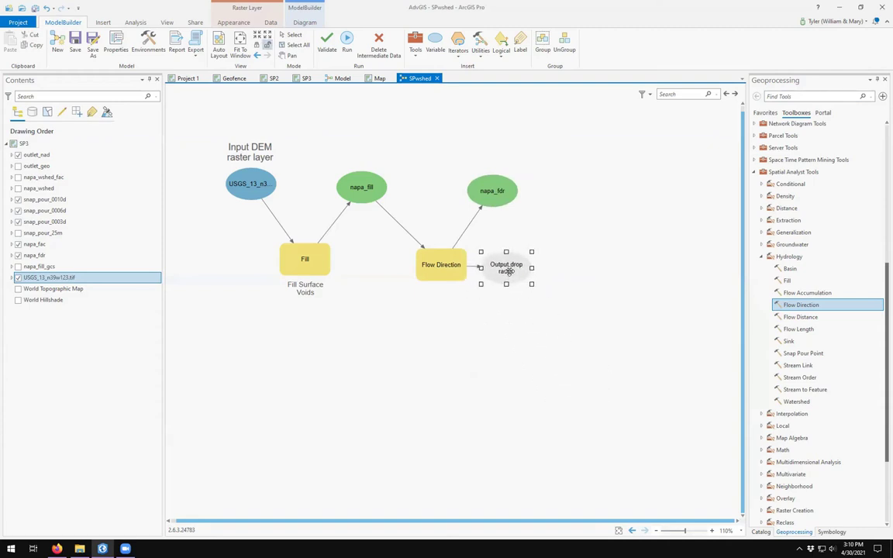
{"action": "left_click", "coordinate": [541, 355]}
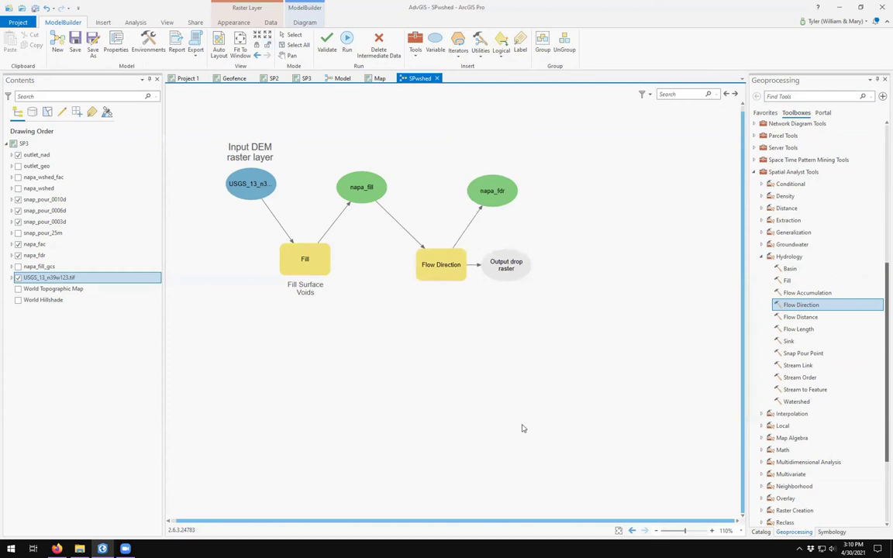
{"action": "left_click", "coordinate": [506, 267]}
Add the label 'Optional drop raster (unused)' below Output drop raster.
{"action": "right_click", "coordinate": [506, 267]}
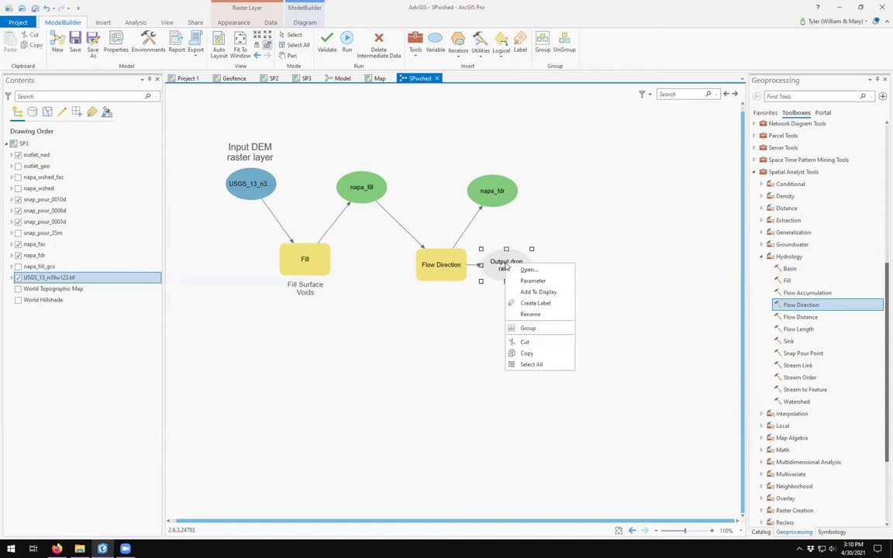
{"action": "left_click", "coordinate": [519, 304]}
{"action": "left_click_drag", "start_coordinate": [533, 225], "coordinate": [506, 295]}
{"action": "double_click", "coordinate": [507, 295]}
{"action": "key", "text": "ctrl+a"}
{"action": "type", "text": "D"}
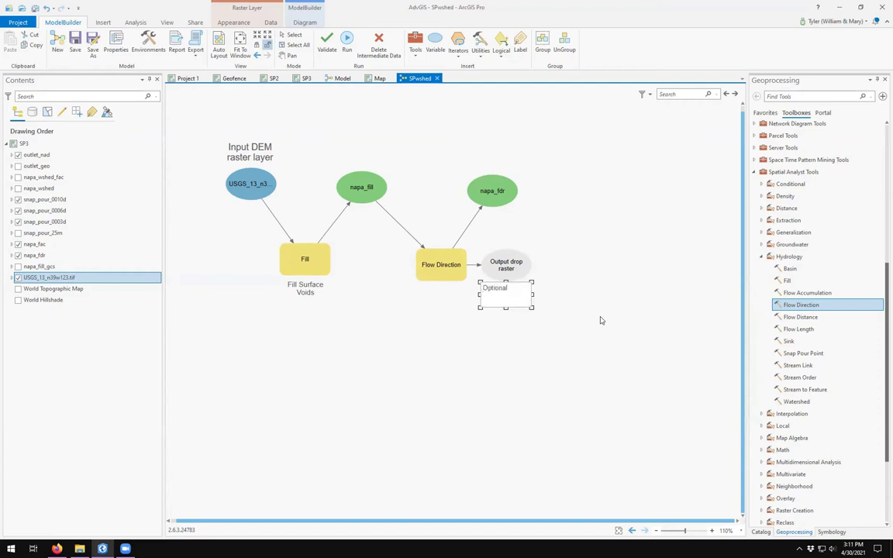
{"action": "type", "text": "ptional drop rast..."}
{"action": "key", "text": "Return"}
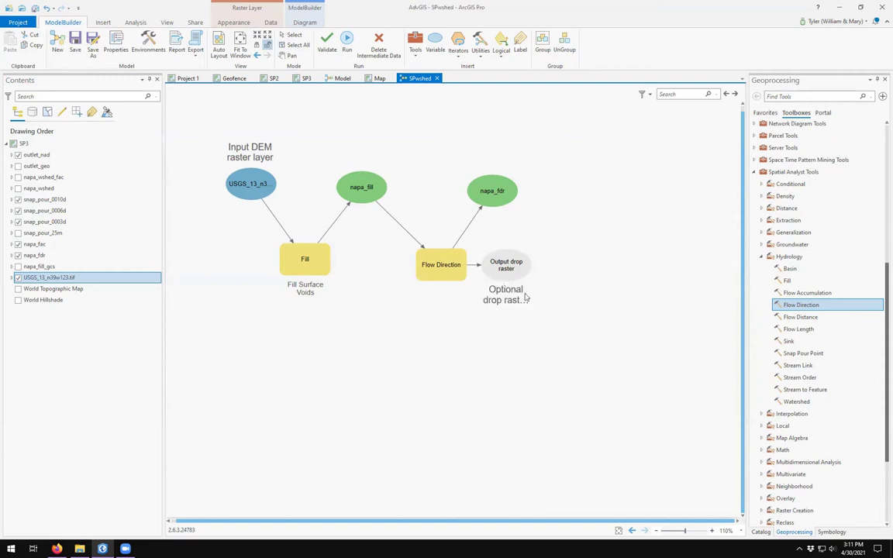
Shrink and widen the drop raster label to one line, nudging Output drop raster right.
{"action": "left_click", "coordinate": [307, 22]}
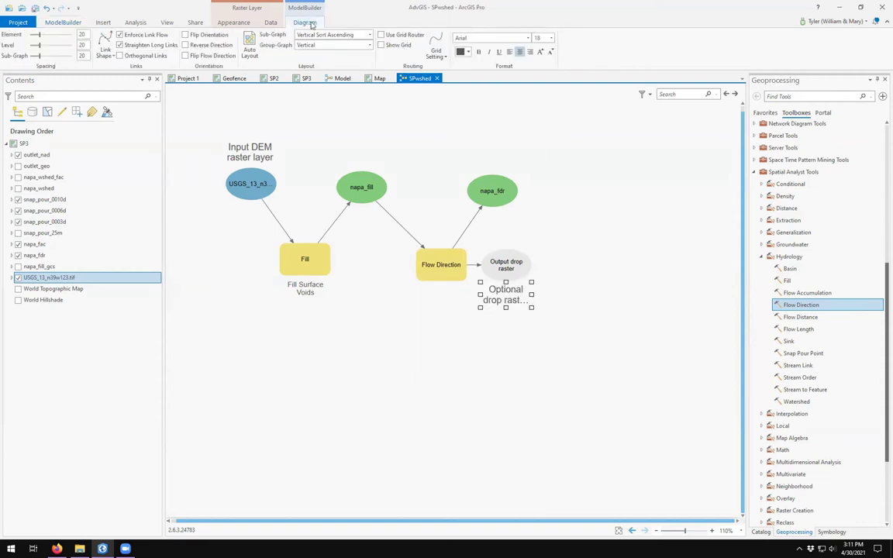
{"action": "left_click", "coordinate": [552, 37]}
{"action": "left_click", "coordinate": [542, 109]}
{"action": "left_click_drag", "start_coordinate": [532, 295], "coordinate": [548, 294]}
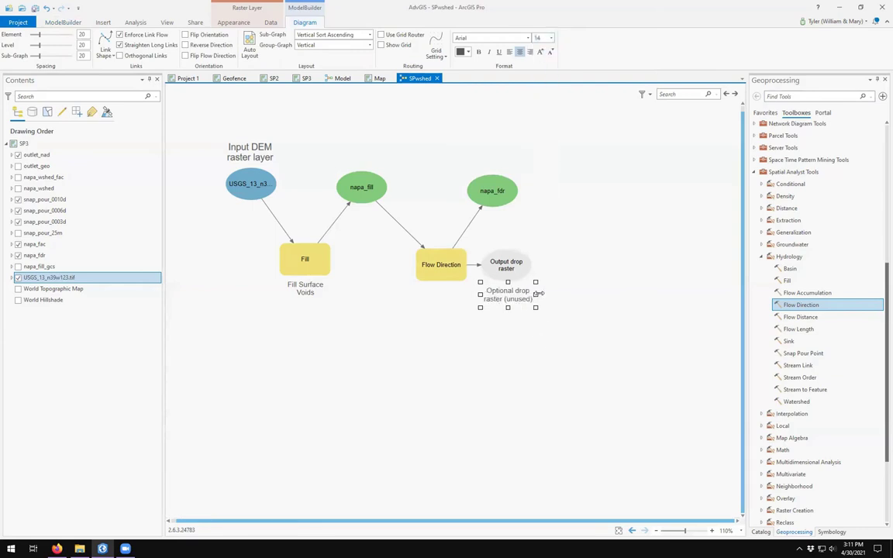
{"action": "left_click", "coordinate": [509, 264]}
{"action": "left_click_drag", "start_coordinate": [507, 265], "coordinate": [515, 296]}
{"action": "left_click", "coordinate": [525, 298]}
{"action": "left_click", "coordinate": [524, 374]}
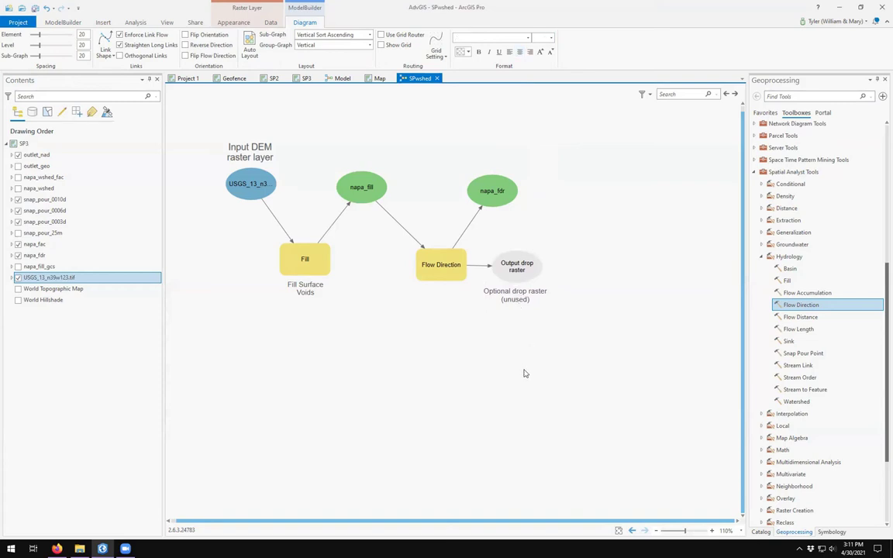
Widen the Fill Surface Voids label so it fits on one line.
{"action": "left_click", "coordinate": [446, 268]}
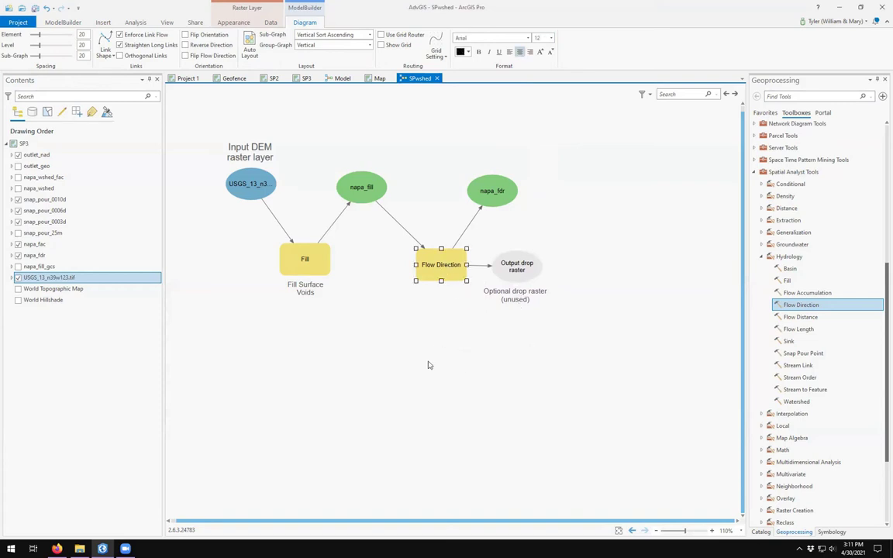
{"action": "left_click", "coordinate": [302, 289]}
{"action": "left_click_drag", "start_coordinate": [280, 289], "coordinate": [306, 288]}
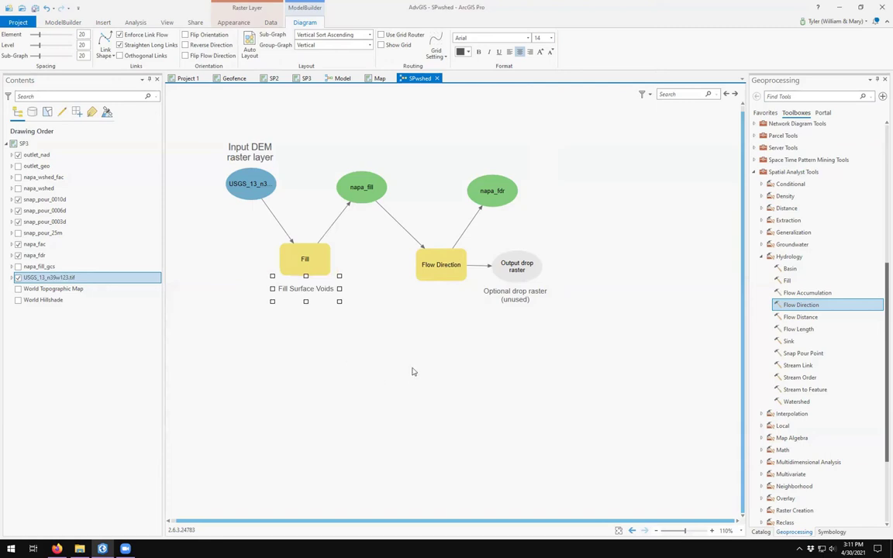
{"action": "left_click", "coordinate": [361, 289]}
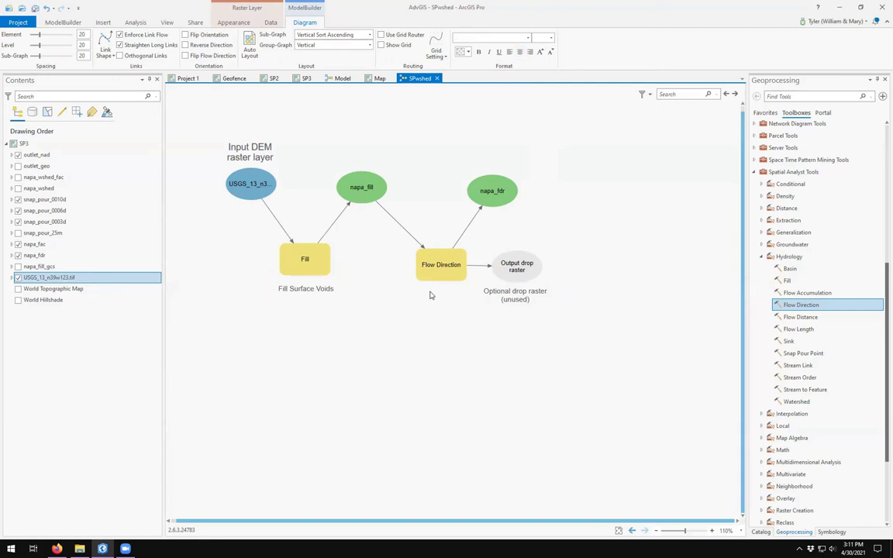
Add the label 'Using D8 method' below Flow Direction.
{"action": "left_click", "coordinate": [438, 264]}
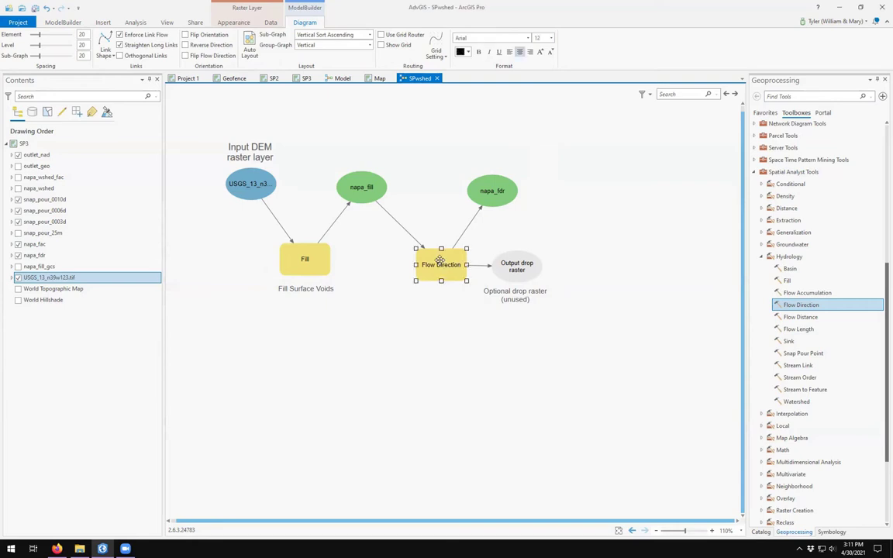
{"action": "right_click", "coordinate": [440, 265]}
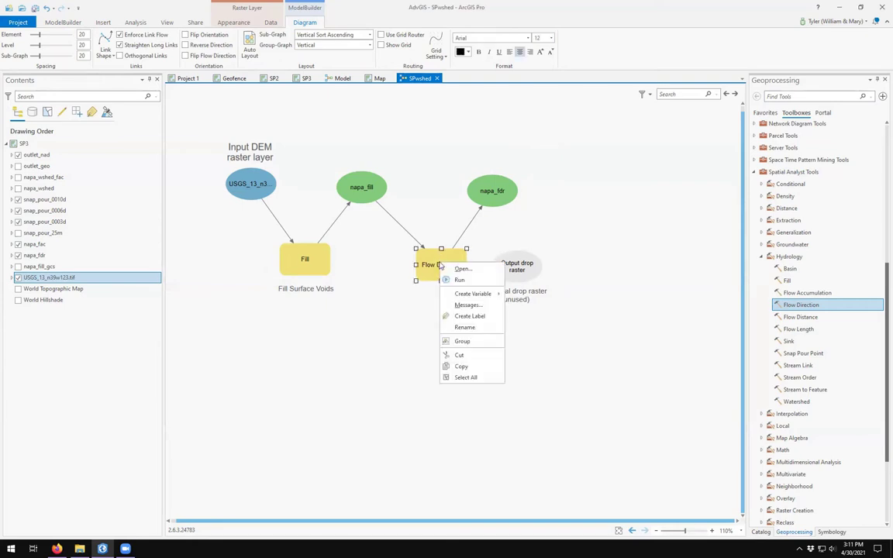
{"action": "left_click", "coordinate": [466, 316]}
{"action": "left_click_drag", "start_coordinate": [466, 225], "coordinate": [440, 294]}
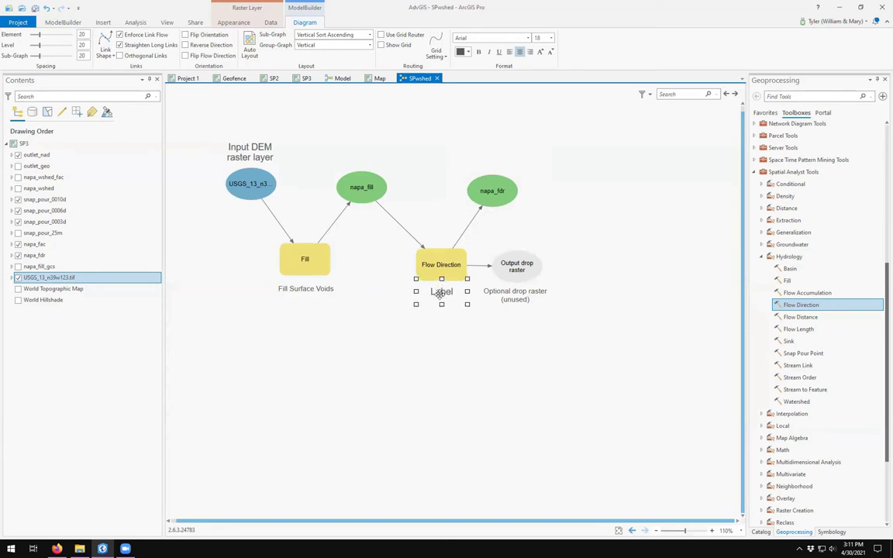
{"action": "double_click", "coordinate": [439, 291]}
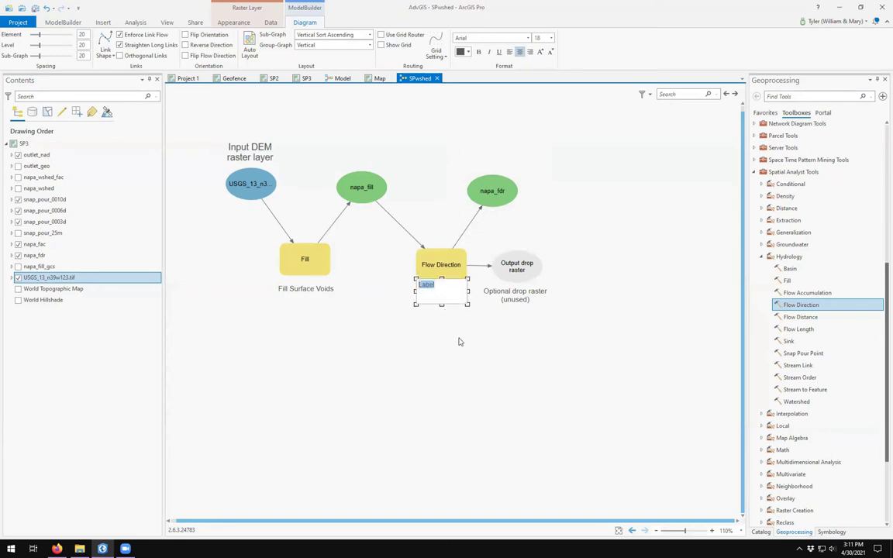
{"action": "type", "text": "C"}
{"action": "type", "text": "sing D8 method"}
{"action": "key", "text": "Return"}
Make the Using D8 method label smaller and widen it onto one line.
{"action": "left_click", "coordinate": [551, 42]}
{"action": "left_click", "coordinate": [542, 109]}
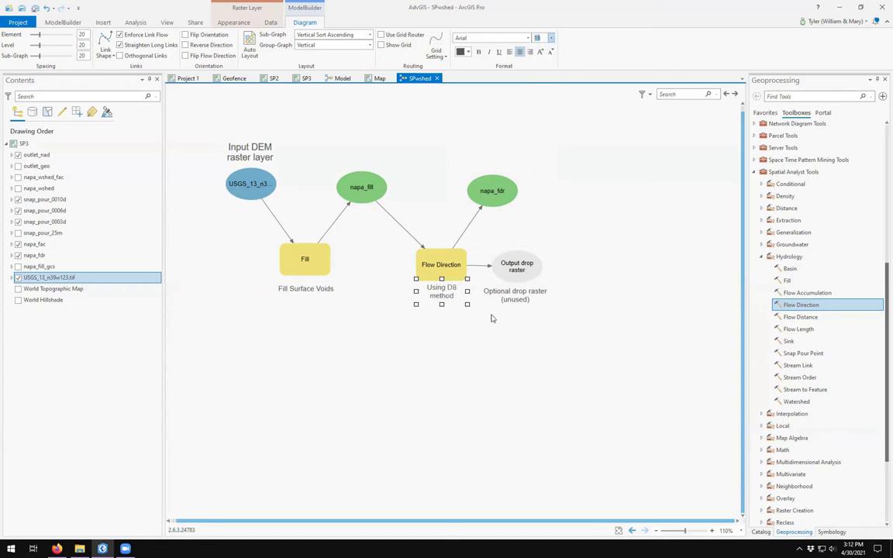
{"action": "left_click_drag", "start_coordinate": [412, 291], "coordinate": [436, 291]}
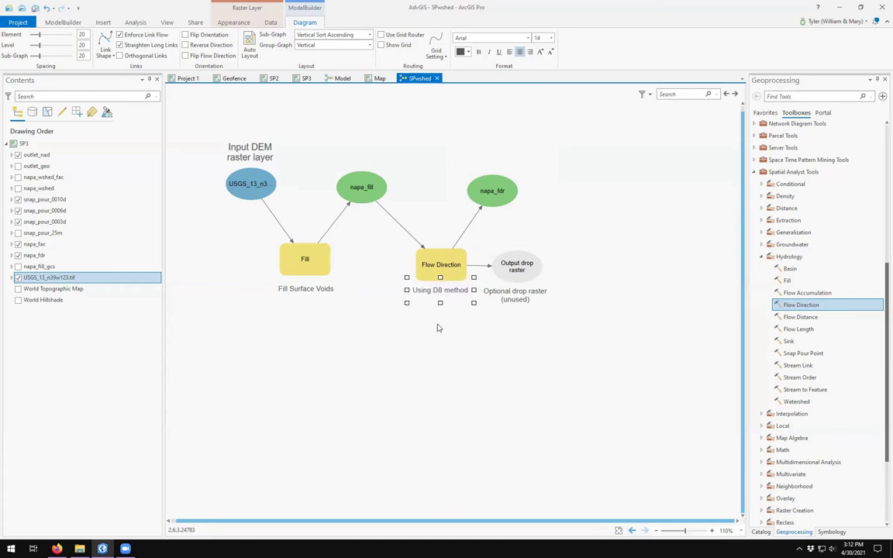
{"action": "left_click", "coordinate": [411, 326]}
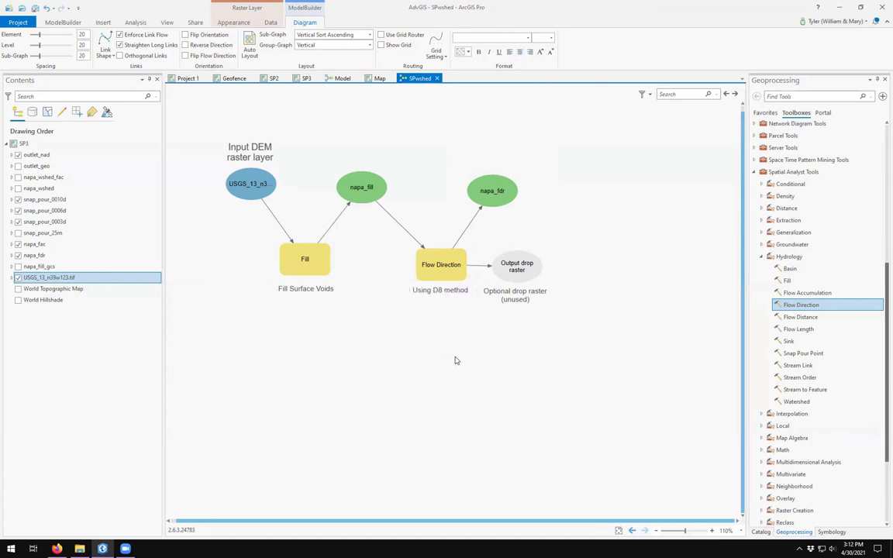
Shift Output drop raster and napa_fdr right and widen the Input DEM raster layer label.
{"action": "left_click", "coordinate": [517, 272]}
{"action": "left_click_drag", "start_coordinate": [517, 271], "coordinate": [524, 272]}
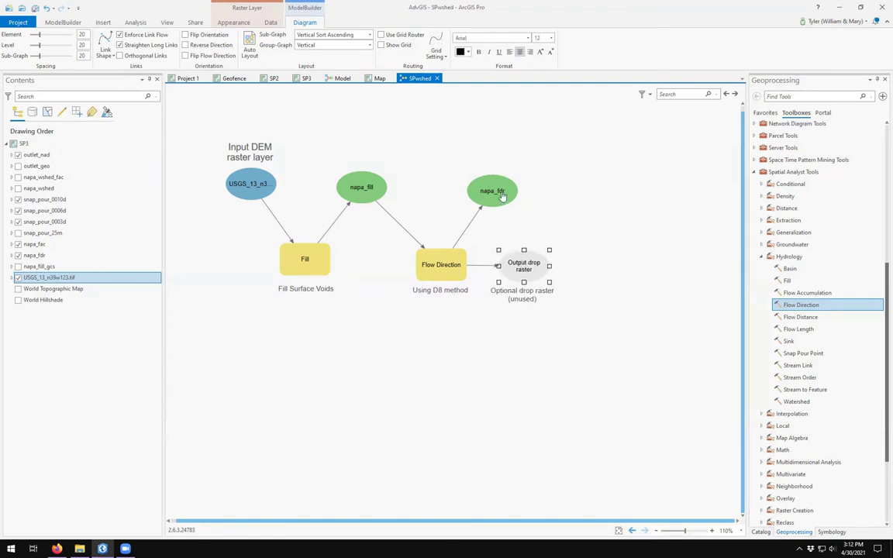
{"action": "left_click_drag", "start_coordinate": [502, 196], "coordinate": [521, 195]}
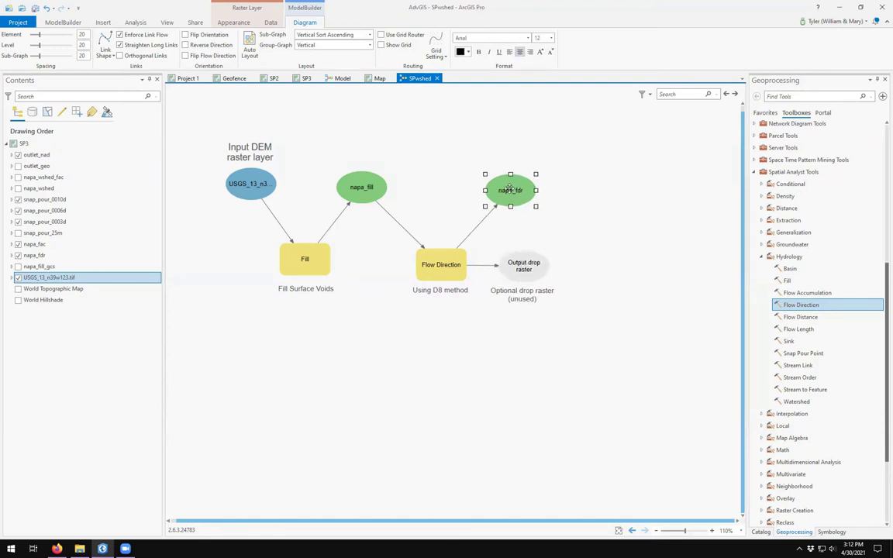
{"action": "left_click", "coordinate": [453, 364]}
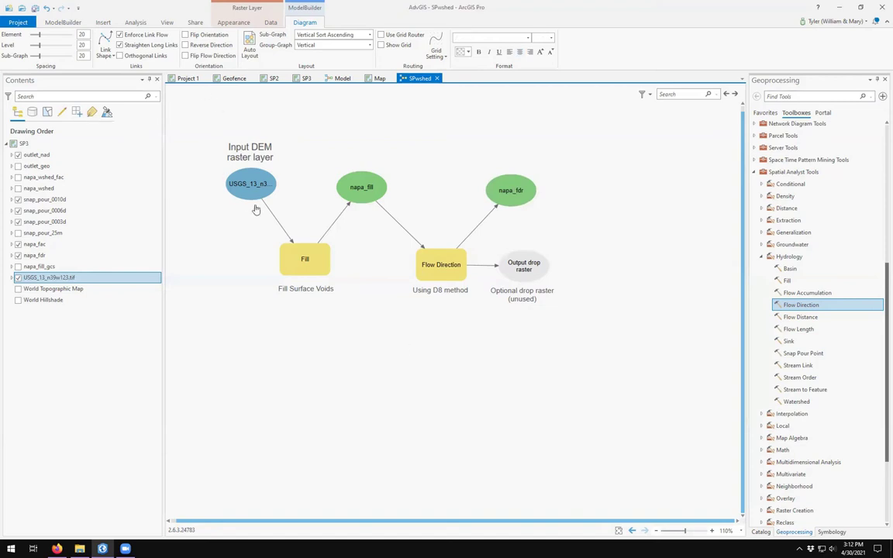
{"action": "left_click", "coordinate": [236, 162]}
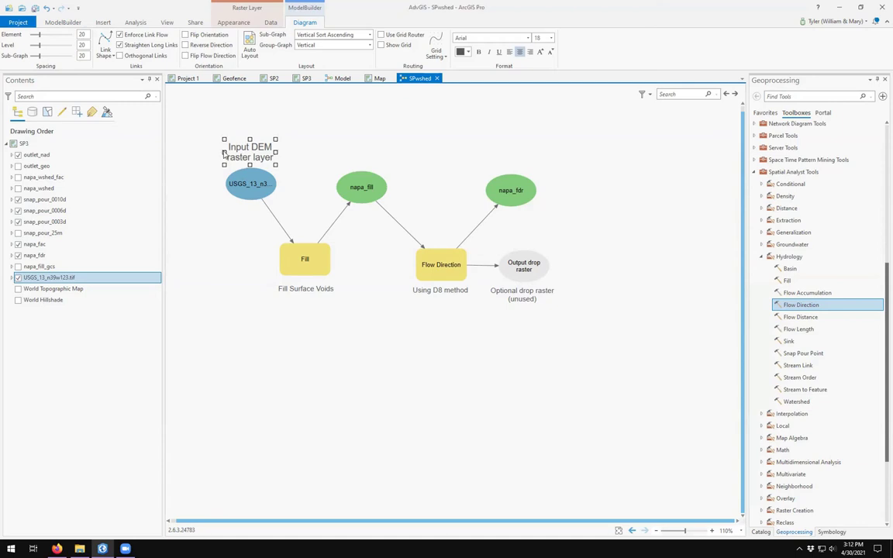
{"action": "mouse_move", "coordinate": [219, 151]}
{"action": "left_mouse_down"}
{"action": "mouse_move", "coordinate": [173, 152]}
{"action": "mouse_move", "coordinate": [233, 152]}
{"action": "left_mouse_up"}
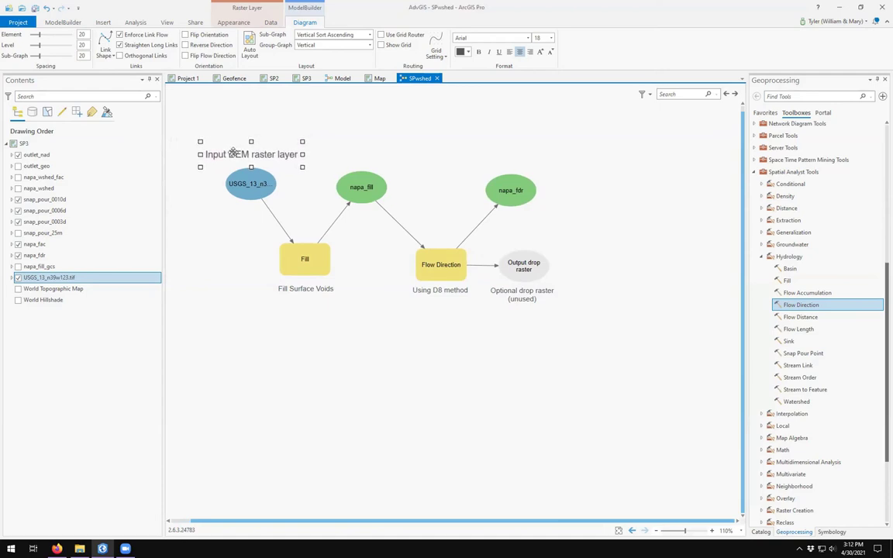
{"action": "left_click", "coordinate": [235, 310]}
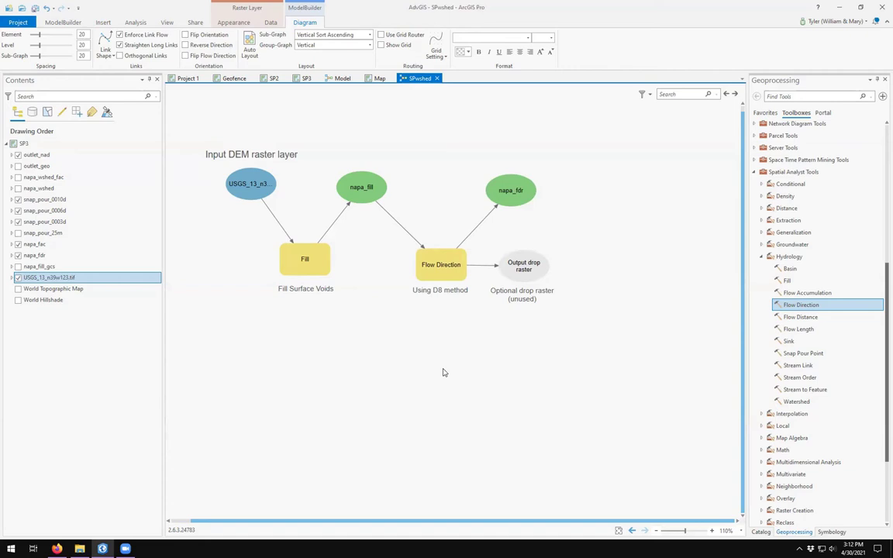
Add the Flow Accumulation tool to the model by searching 'flow accumulation'.
{"action": "double_click", "coordinate": [806, 292]}
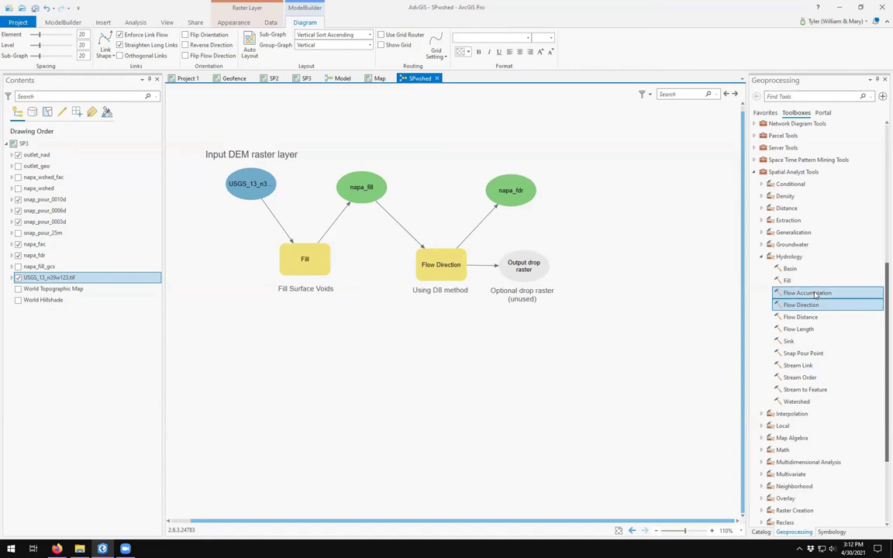
{"action": "left_click", "coordinate": [758, 97]}
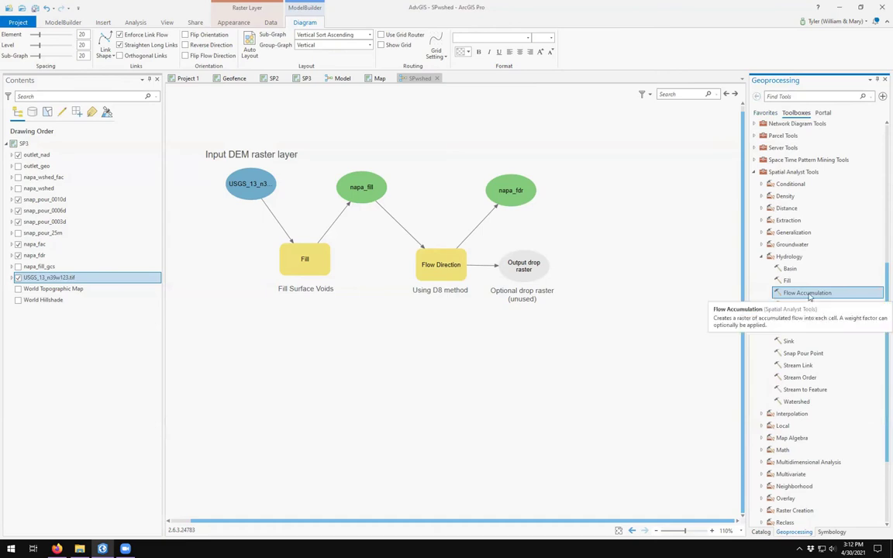
{"action": "left_click", "coordinate": [54, 23]}
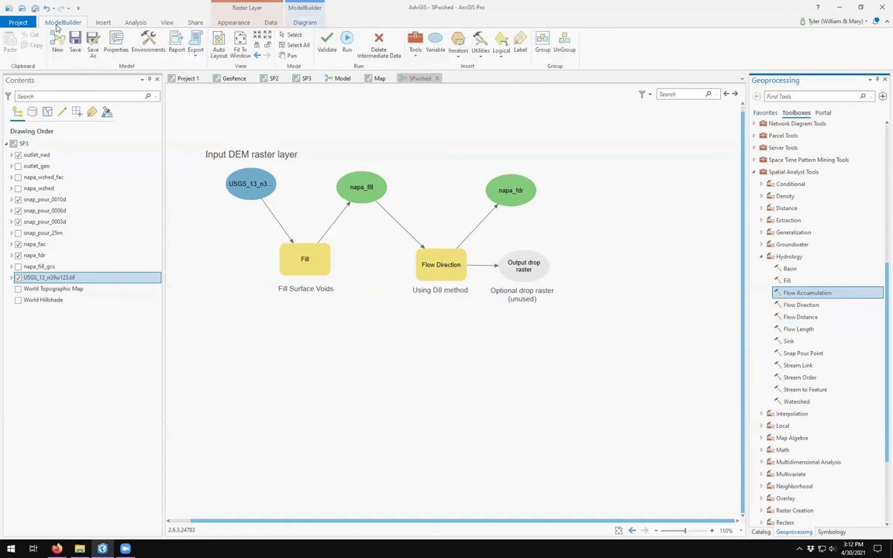
{"action": "left_click", "coordinate": [416, 51]}
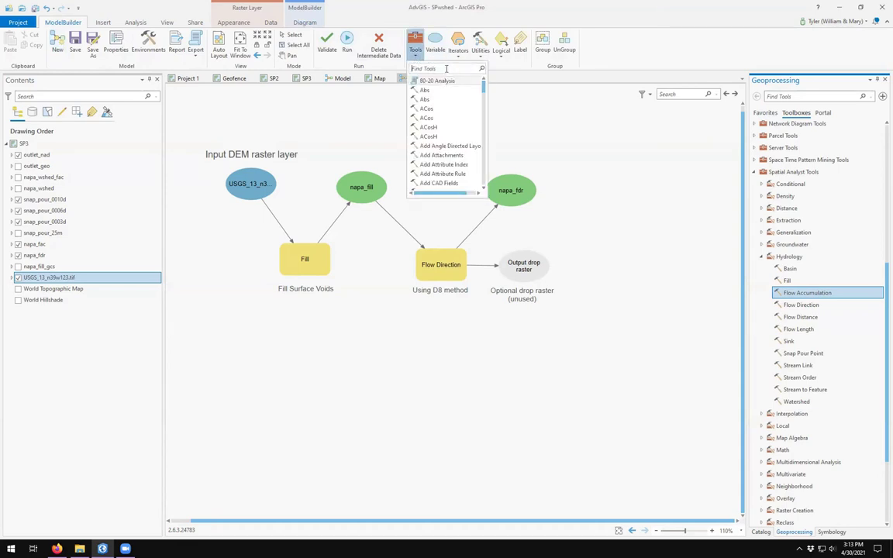
{"action": "type", "text": "flow"}
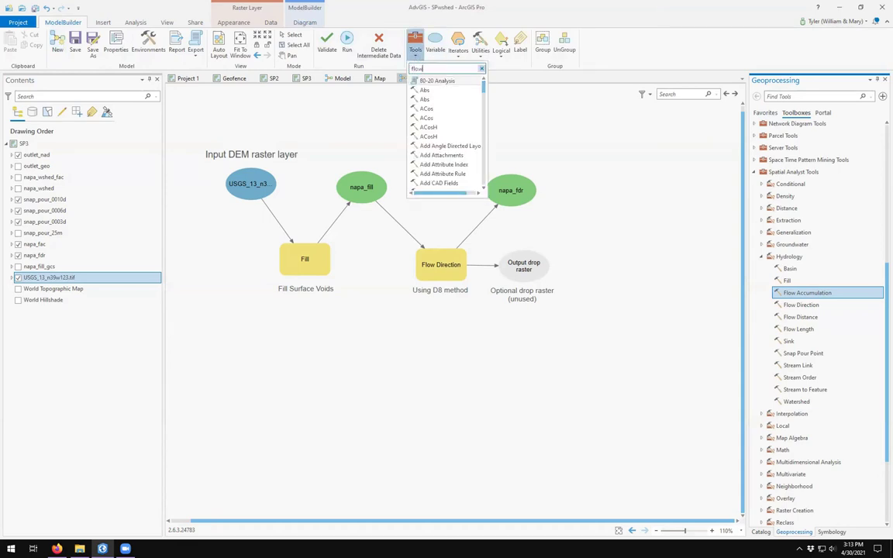
{"action": "type", "text": " accumulation"}
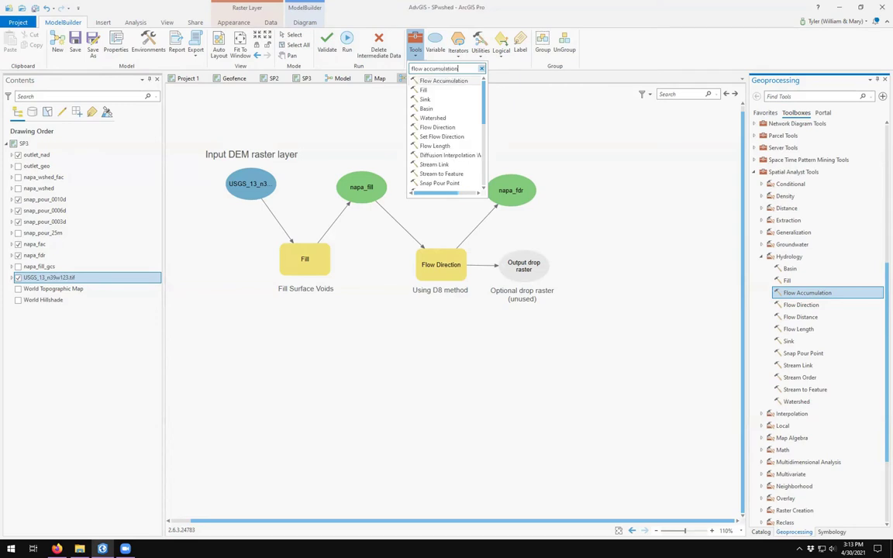
{"action": "left_click", "coordinate": [427, 81]}
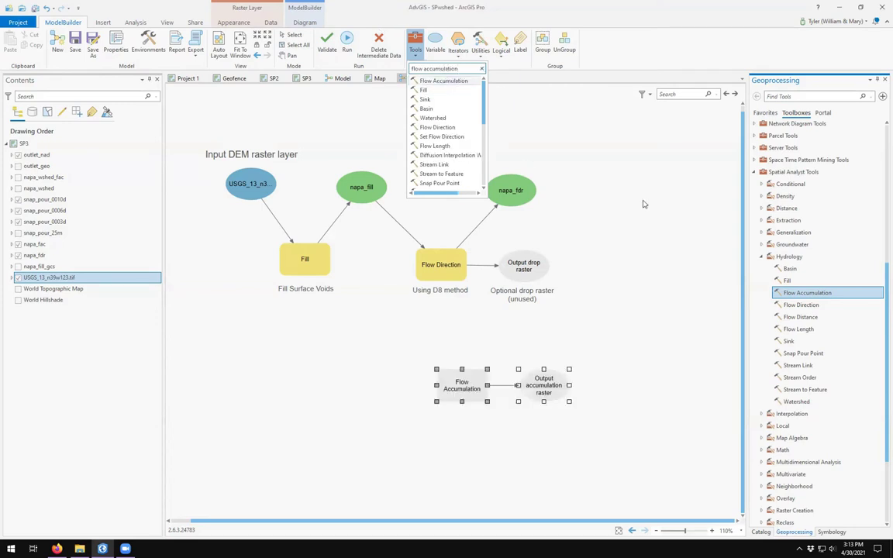
{"action": "left_click", "coordinate": [614, 399]}
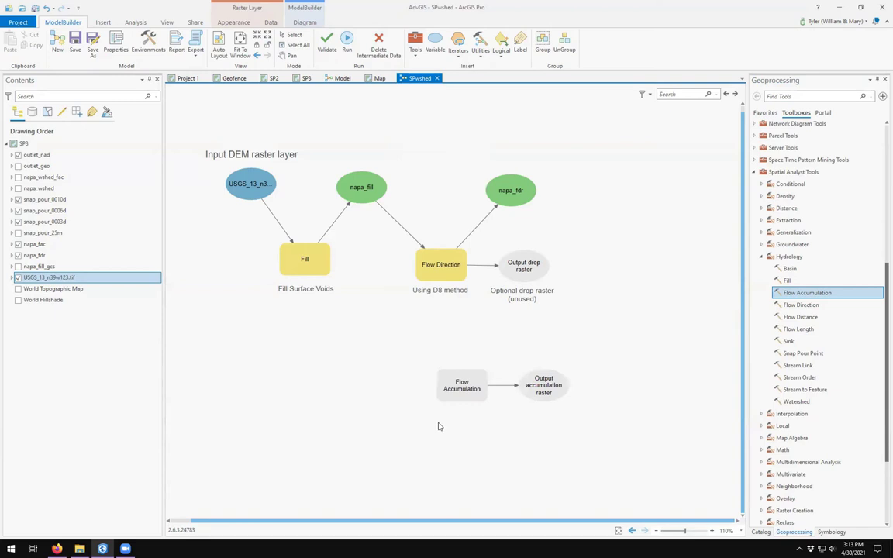
Set Flow Accumulation's input to napa_fdr2 and its output to napa_fac.
{"action": "left_click", "coordinate": [474, 387]}
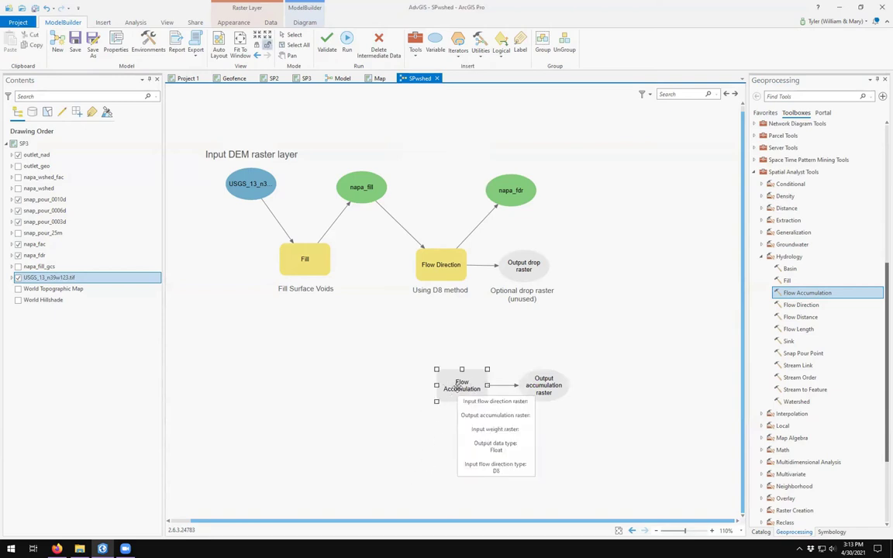
{"action": "double_click", "coordinate": [459, 385]}
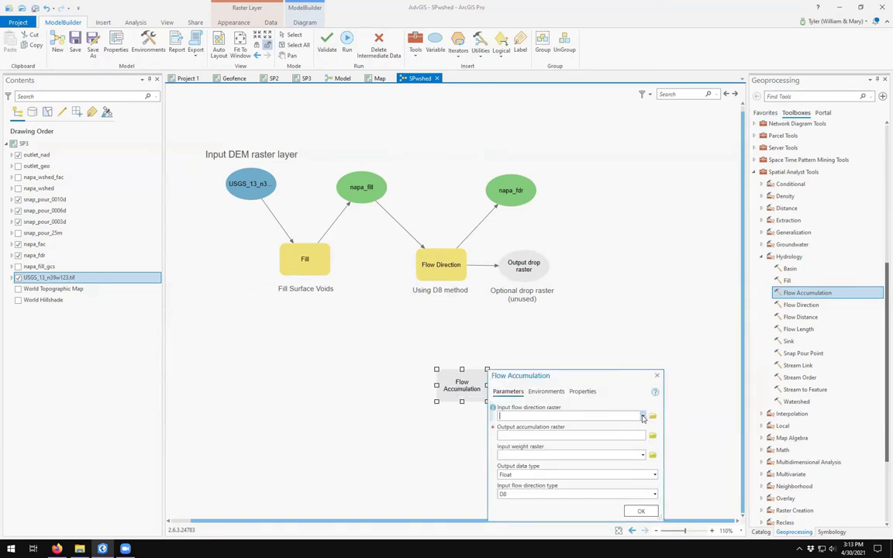
{"action": "left_click", "coordinate": [643, 417]}
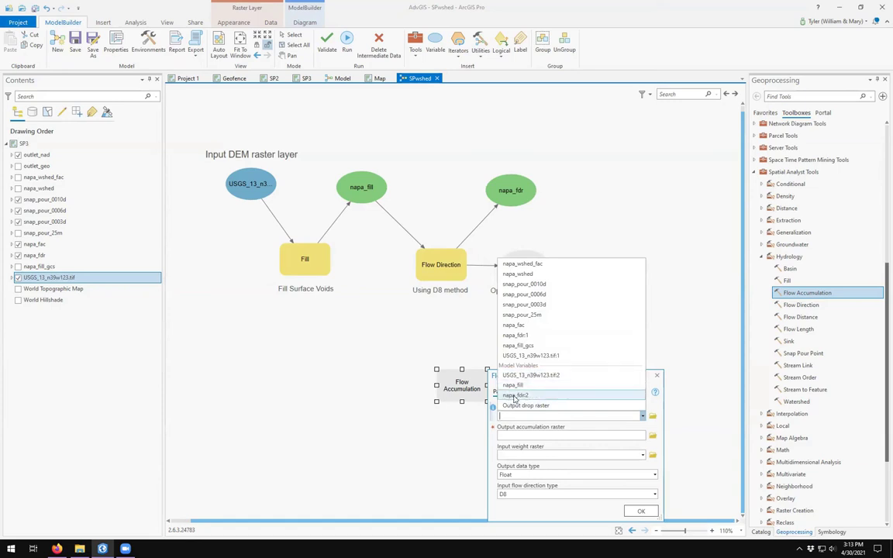
{"action": "left_click", "coordinate": [514, 396]}
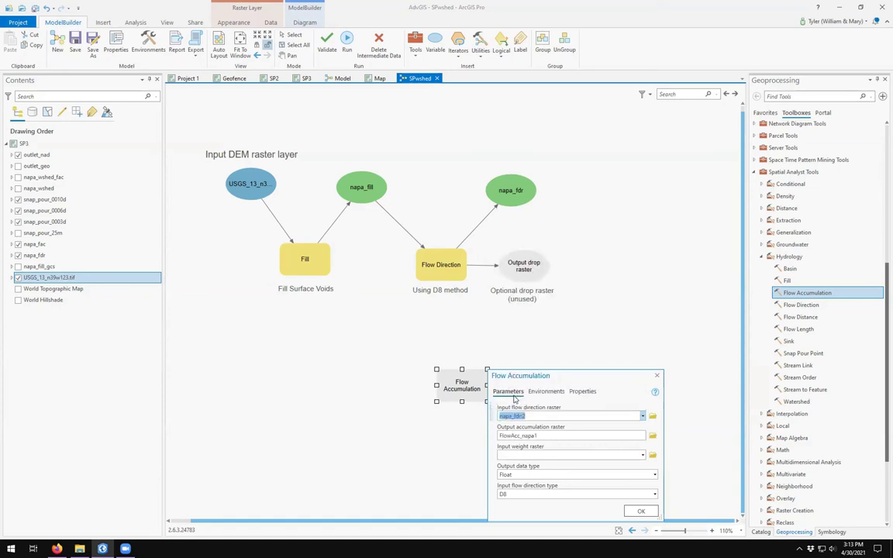
{"action": "left_click", "coordinate": [548, 435]}
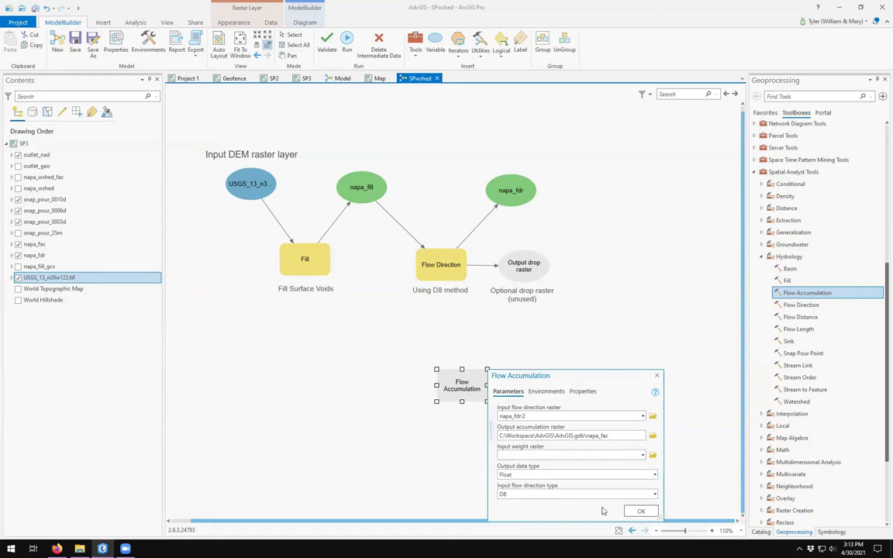
{"action": "left_click", "coordinate": [641, 511]}
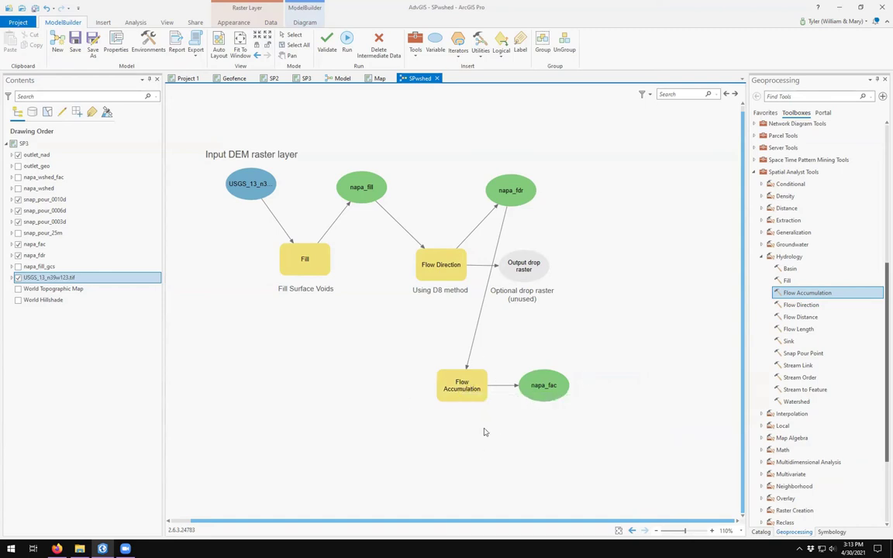
Move Flow Accumulation beside napa_fdr and napa_fac to its right, forming one row.
{"action": "left_click", "coordinate": [457, 395]}
{"action": "left_click_drag", "start_coordinate": [465, 386], "coordinate": [602, 271]}
{"action": "left_click", "coordinate": [560, 395]}
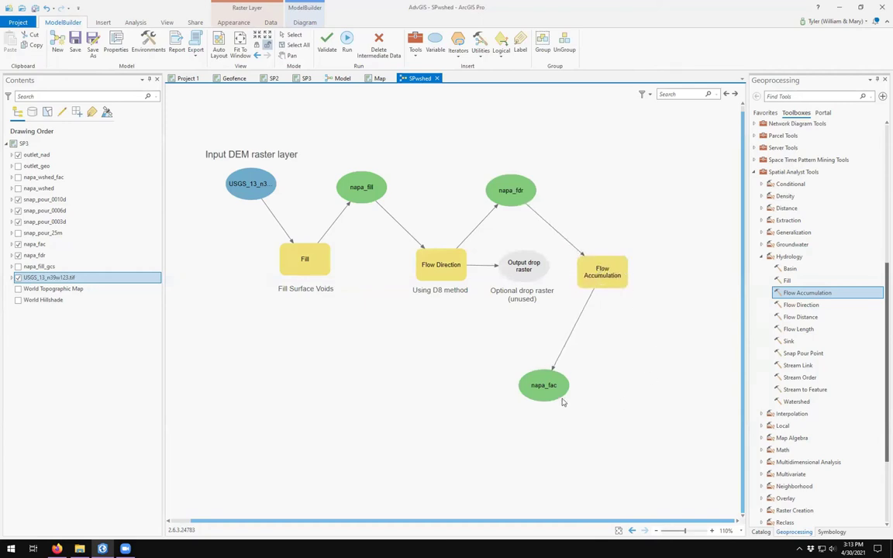
{"action": "left_click_drag", "start_coordinate": [542, 394], "coordinate": [668, 189]}
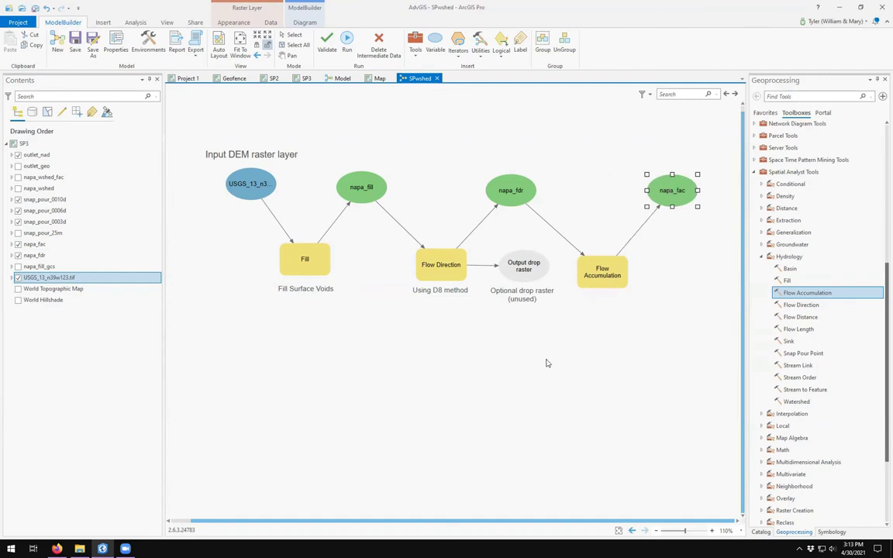
{"action": "left_click", "coordinate": [648, 270]}
{"action": "scroll", "coordinate": [488, 355], "scroll_direction": "up", "scroll_amount": 2}
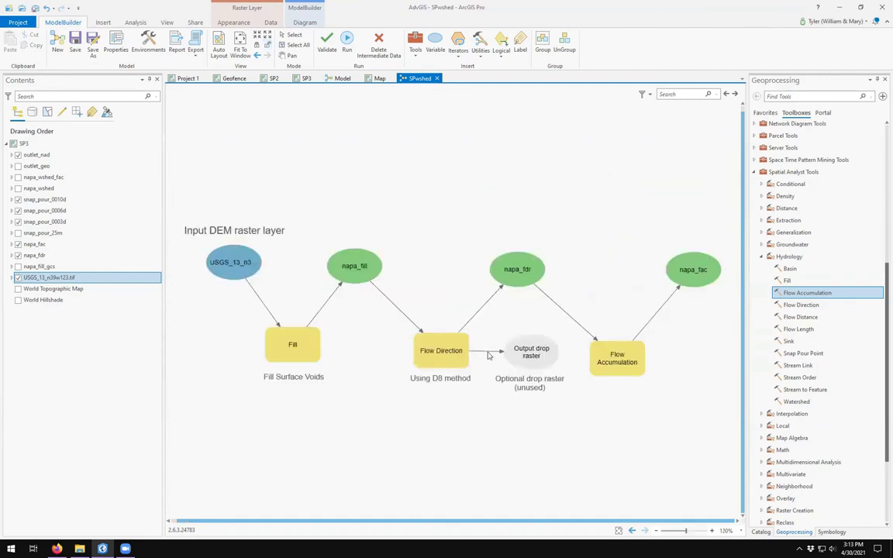
{"action": "scroll", "coordinate": [528, 400], "scroll_direction": "down", "scroll_amount": 2}
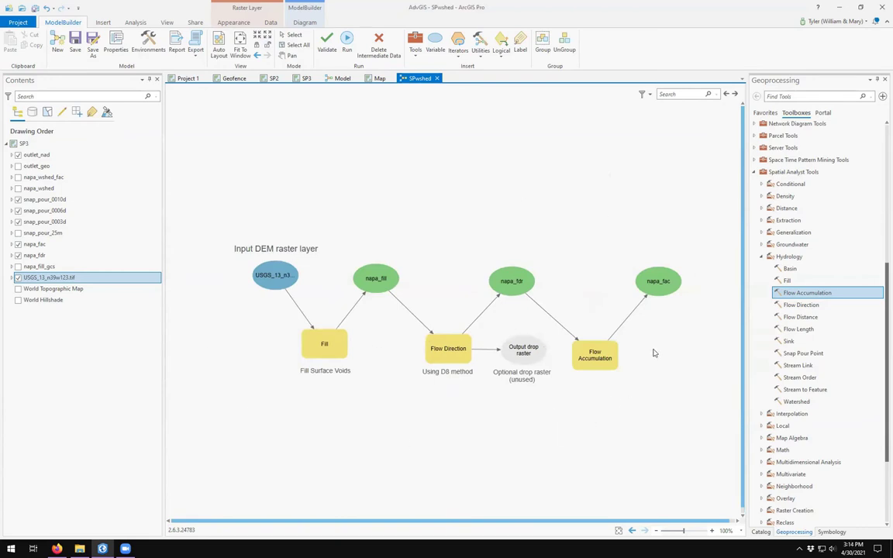
Nudge napa_fdr and Flow Accumulation right to align them, then view the Model 1 reference diagram.
{"action": "left_click", "coordinate": [521, 281]}
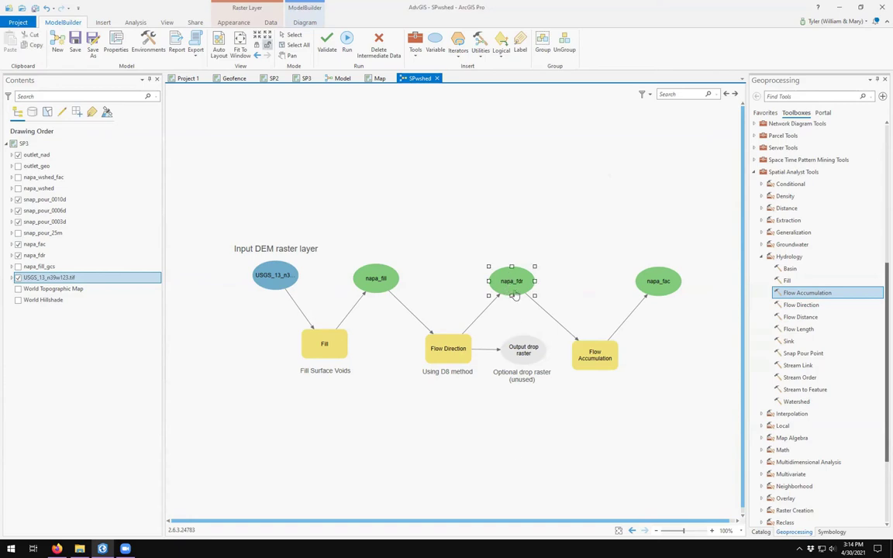
{"action": "left_click_drag", "start_coordinate": [524, 280], "coordinate": [537, 279]}
{"action": "left_click", "coordinate": [608, 398]}
{"action": "left_click_drag", "start_coordinate": [595, 354], "coordinate": [603, 354]}
{"action": "left_click", "coordinate": [622, 418]}
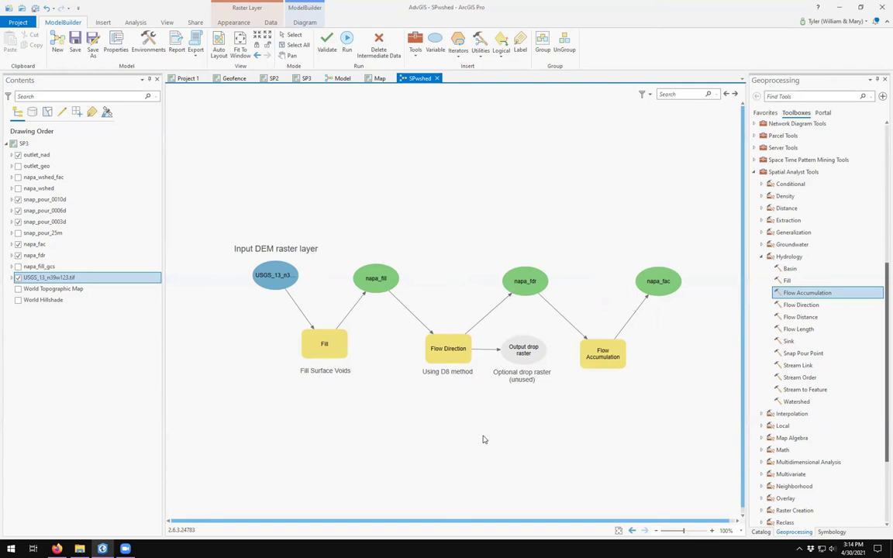
{"action": "left_click", "coordinate": [341, 80]}
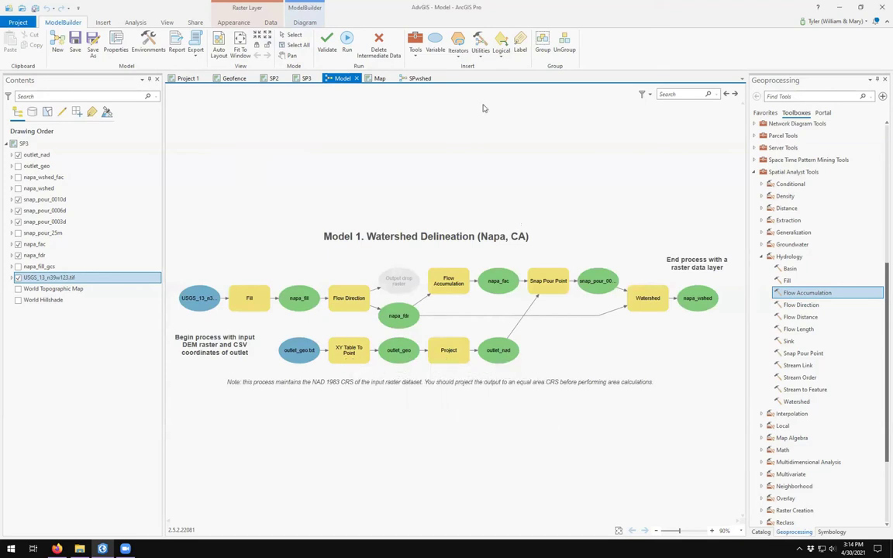
Back in SPwshed, collapse AdvGIS in Catalog, expand Folders > data, and drag outlet_geo.txt onto the model.
{"action": "left_click", "coordinate": [417, 79]}
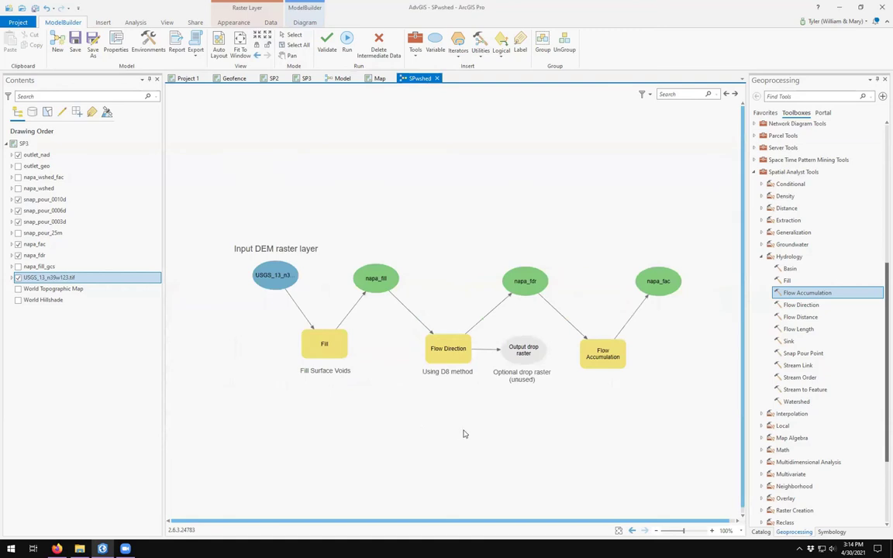
{"action": "left_click", "coordinate": [761, 533]}
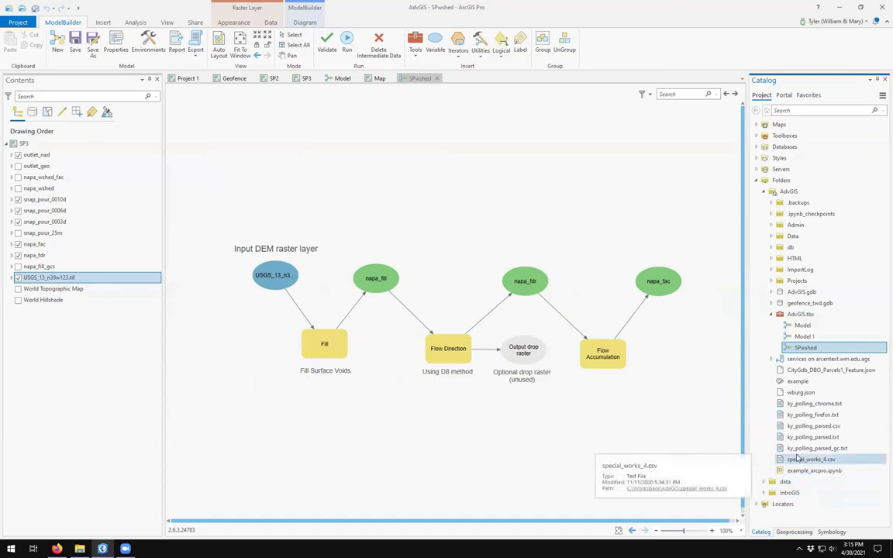
{"action": "left_click", "coordinate": [772, 314]}
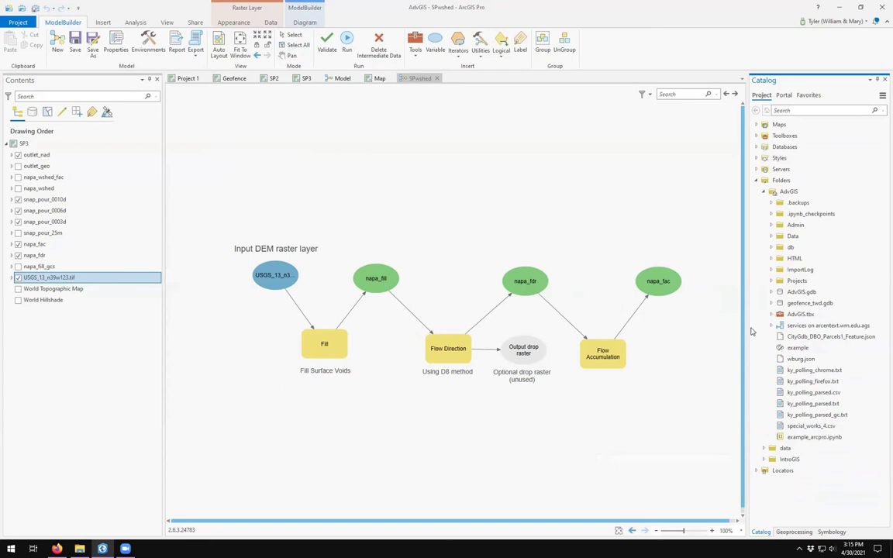
{"action": "left_click", "coordinate": [764, 192]}
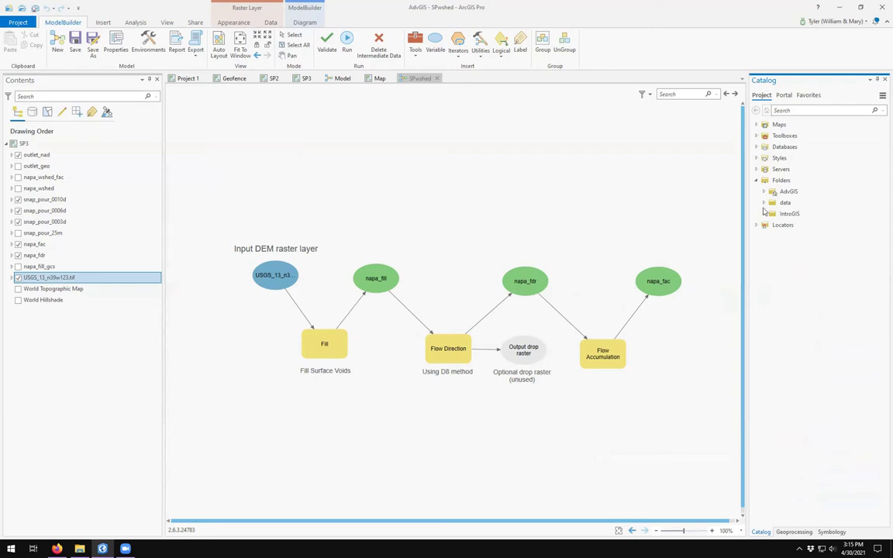
{"action": "left_click", "coordinate": [804, 404]}
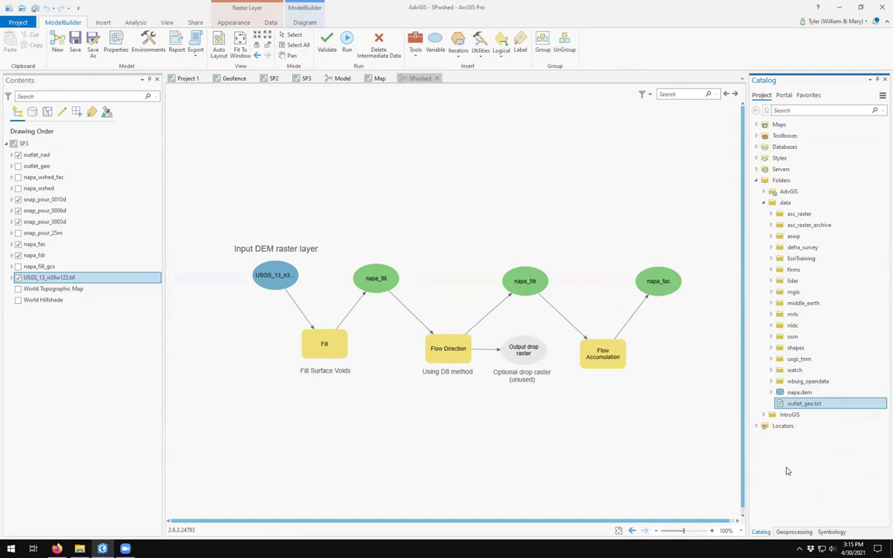
{"action": "left_click", "coordinate": [352, 384]}
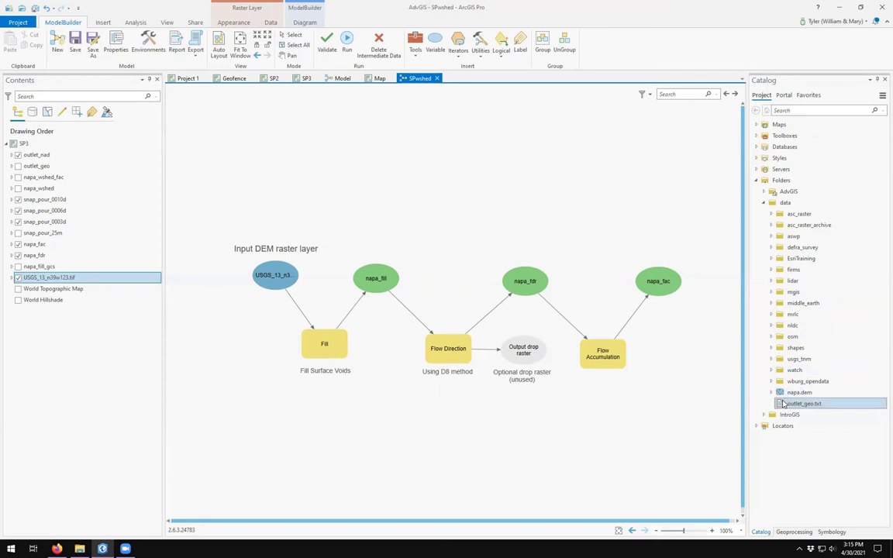
{"action": "left_click_drag", "start_coordinate": [783, 407], "coordinate": [267, 436]}
Nudge the outlet_geo.txt node down and create a label positioned above it.
{"action": "left_click", "coordinate": [362, 430]}
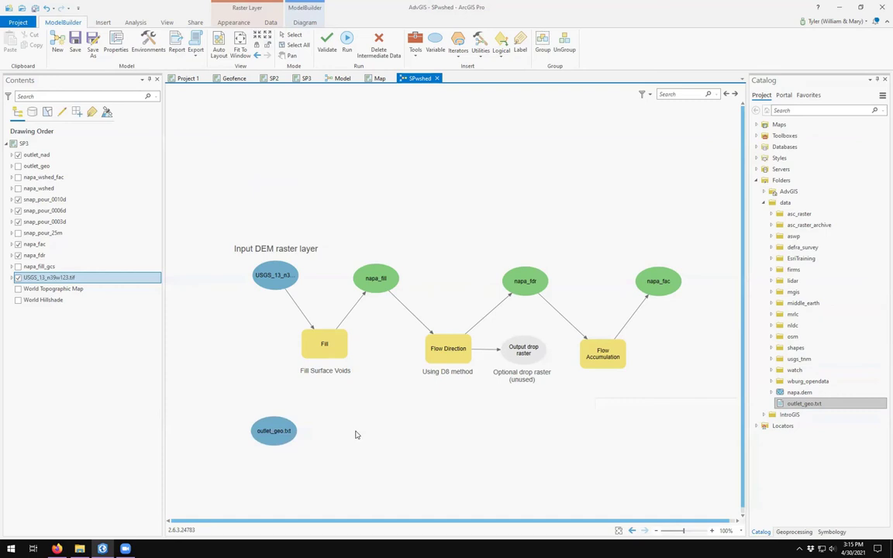
{"action": "left_click_drag", "start_coordinate": [275, 436], "coordinate": [277, 444]}
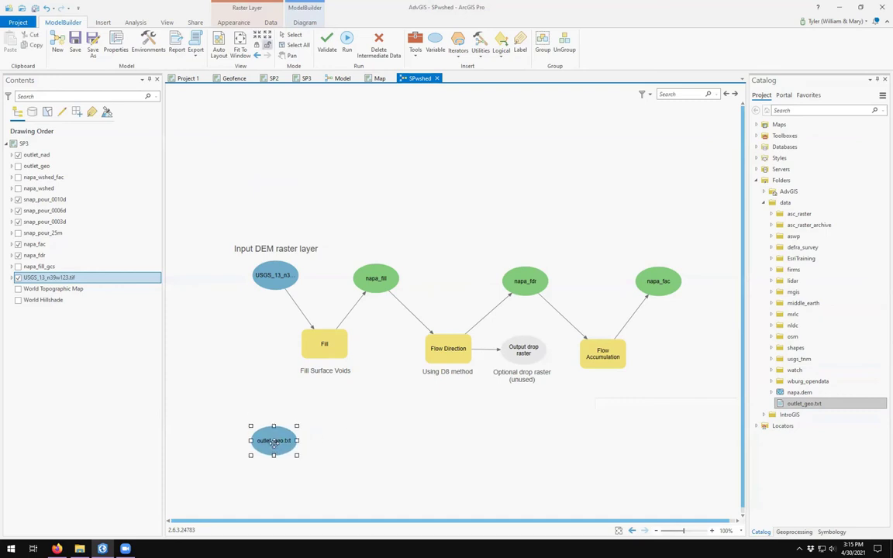
{"action": "right_click", "coordinate": [272, 444]}
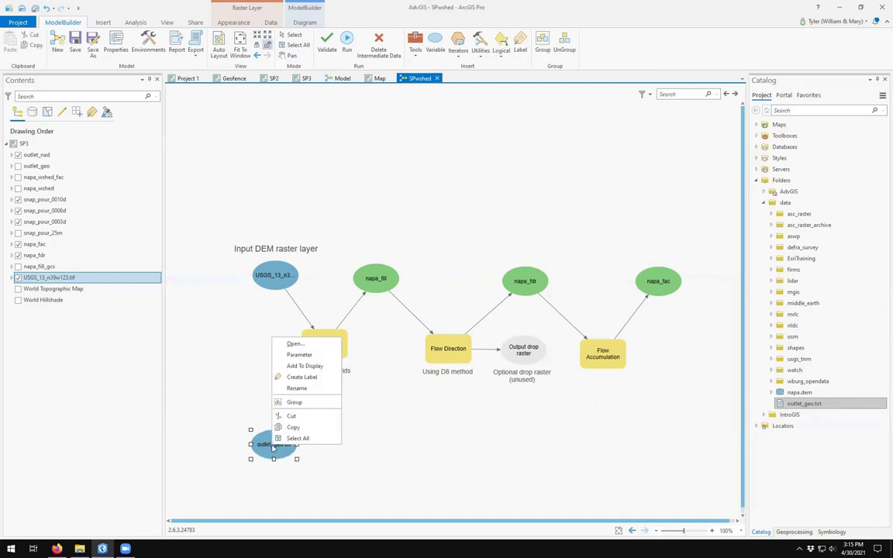
{"action": "left_click", "coordinate": [297, 378]}
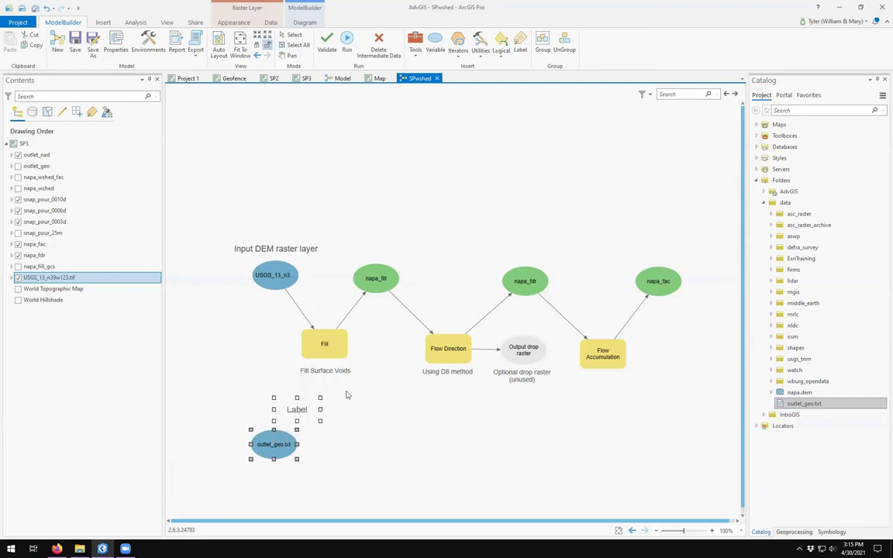
{"action": "mouse_move", "coordinate": [273, 411]}
{"action": "left_mouse_down"}
{"action": "mouse_move", "coordinate": [303, 413]}
{"action": "mouse_move", "coordinate": [259, 417]}
{"action": "mouse_move", "coordinate": [272, 419]}
{"action": "left_mouse_up"}
{"action": "left_click", "coordinate": [293, 422]}
{"action": "left_click", "coordinate": [292, 423]}
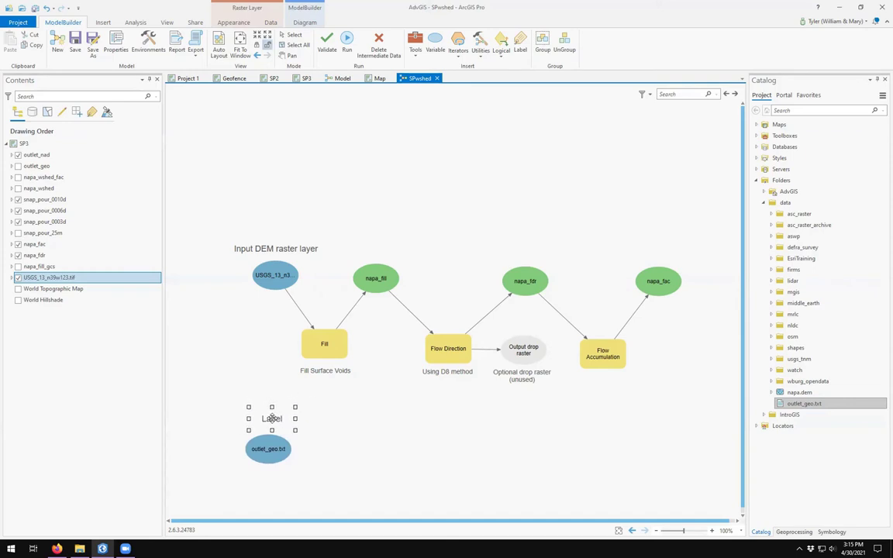
Change the label text to 'Input Outlet Coordinates' and widen it to fit.
{"action": "double_click", "coordinate": [272, 419]}
{"action": "key", "text": "ctrl+a"}
{"action": "type", "text": "In"}
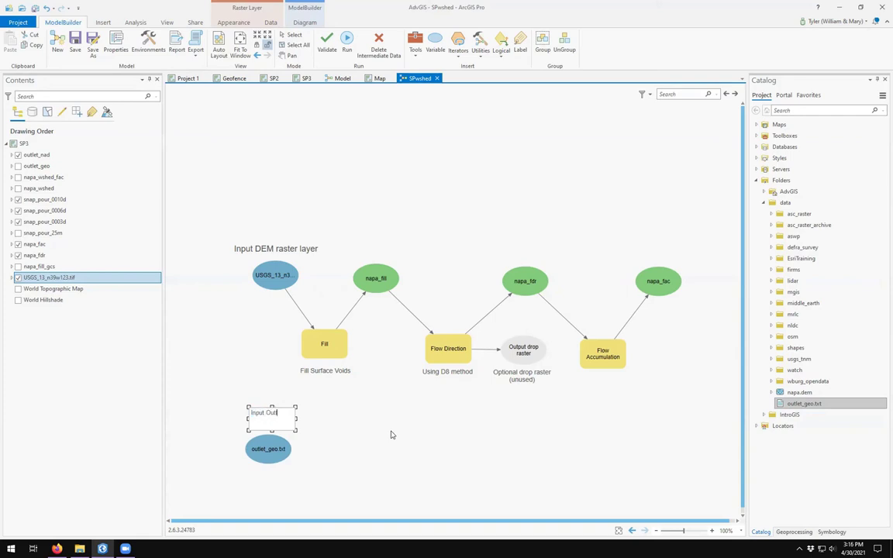
{"action": "type", "text": "put Outlet Coo"}
{"action": "key", "text": "Return"}
{"action": "mouse_move", "coordinate": [249, 419]}
{"action": "left_mouse_down"}
{"action": "mouse_move", "coordinate": [198, 418]}
{"action": "mouse_move", "coordinate": [261, 418]}
{"action": "left_mouse_up"}
{"action": "left_click", "coordinate": [374, 443]}
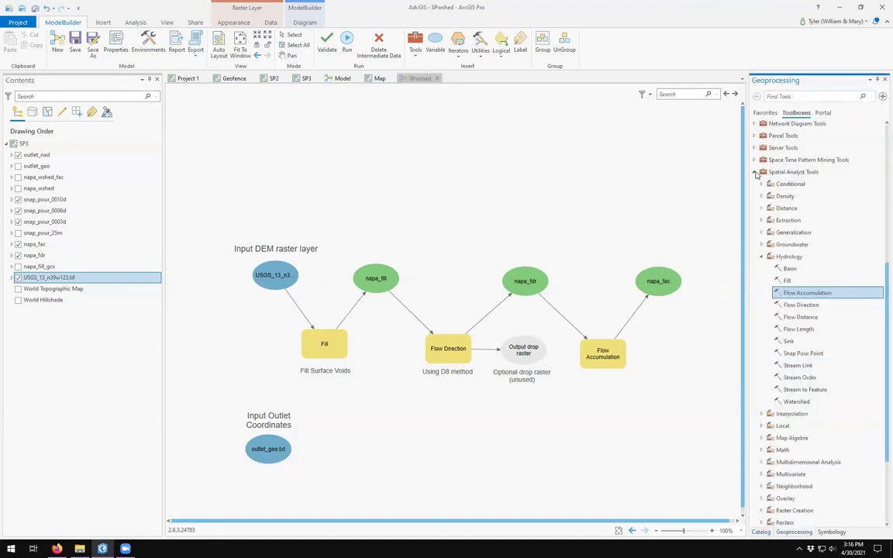
Search the Geoprocessing tools for 'xy'.
{"action": "left_click", "coordinate": [785, 113]}
{"action": "left_click", "coordinate": [787, 97]}
{"action": "type", "text": "xy"}
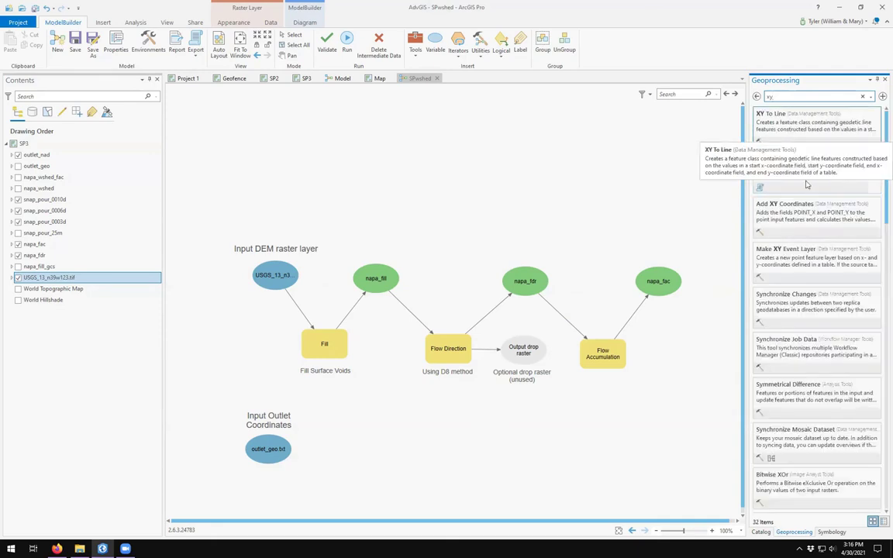
Add XY Table To Point to the model and connect outlet_geo.txt as its Input Table.
{"action": "left_click_drag", "start_coordinate": [796, 170], "coordinate": [419, 431]}
{"action": "left_click", "coordinate": [621, 451]}
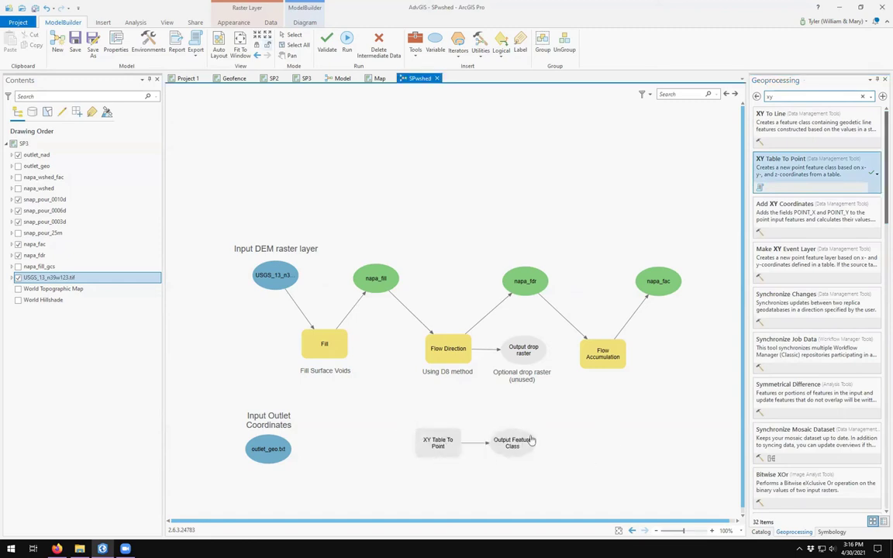
{"action": "left_click", "coordinate": [439, 444]}
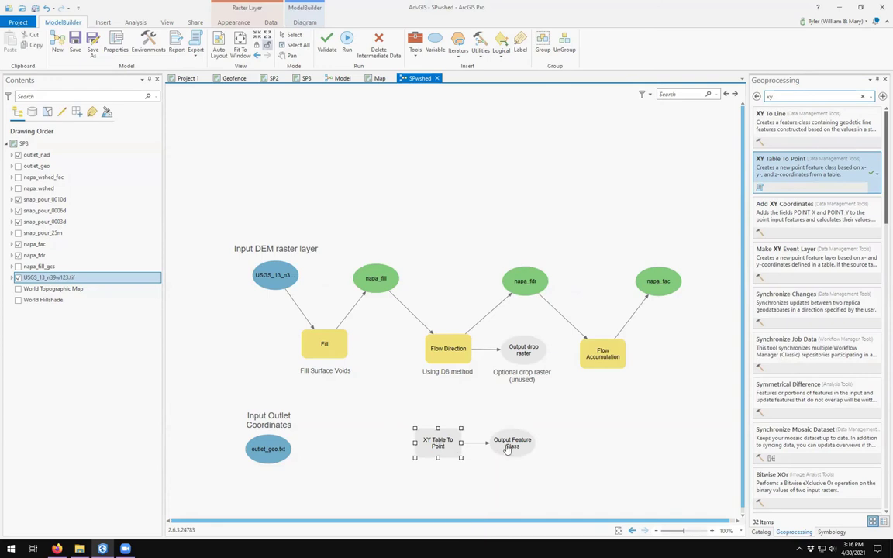
{"action": "left_click_drag", "start_coordinate": [450, 440], "coordinate": [379, 445]}
{"action": "left_click", "coordinate": [264, 450]}
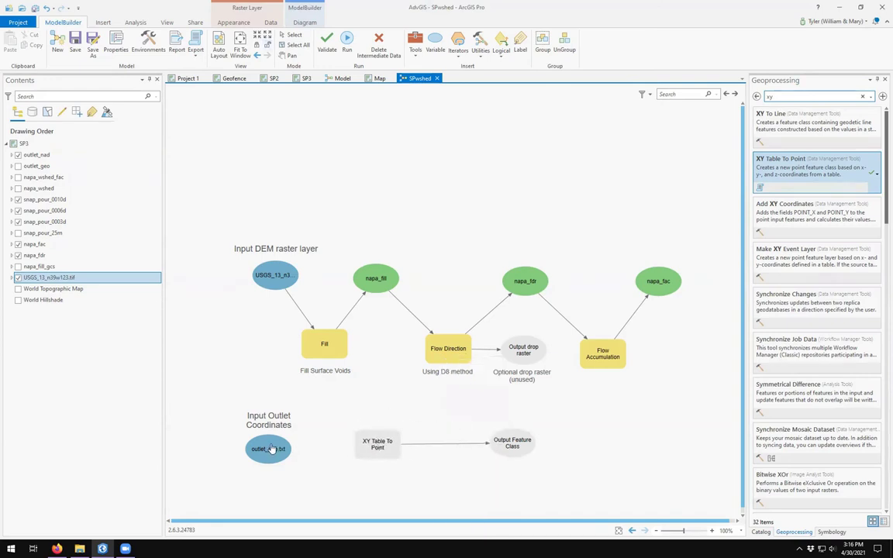
{"action": "left_click_drag", "start_coordinate": [289, 464], "coordinate": [374, 452]}
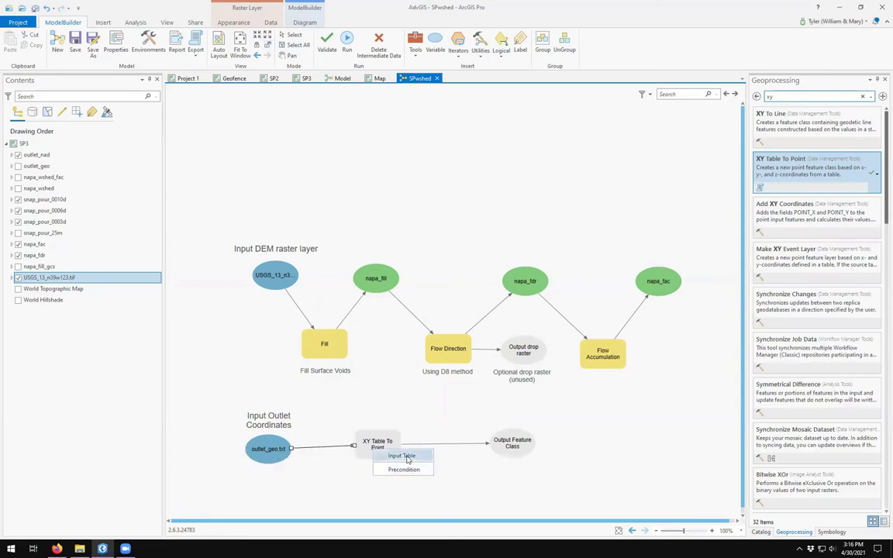
{"action": "left_click", "coordinate": [402, 456]}
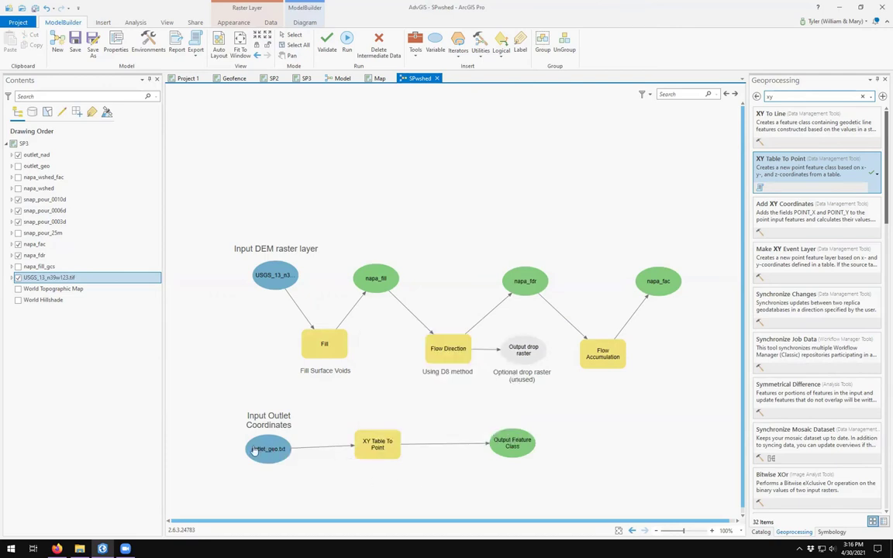
Rearrange the DEM input, outlet_geo.txt, XY Table To Point and Output Feature Class into a tidy layout.
{"action": "left_click", "coordinate": [272, 276]}
{"action": "left_click_drag", "start_coordinate": [272, 276], "coordinate": [255, 277]}
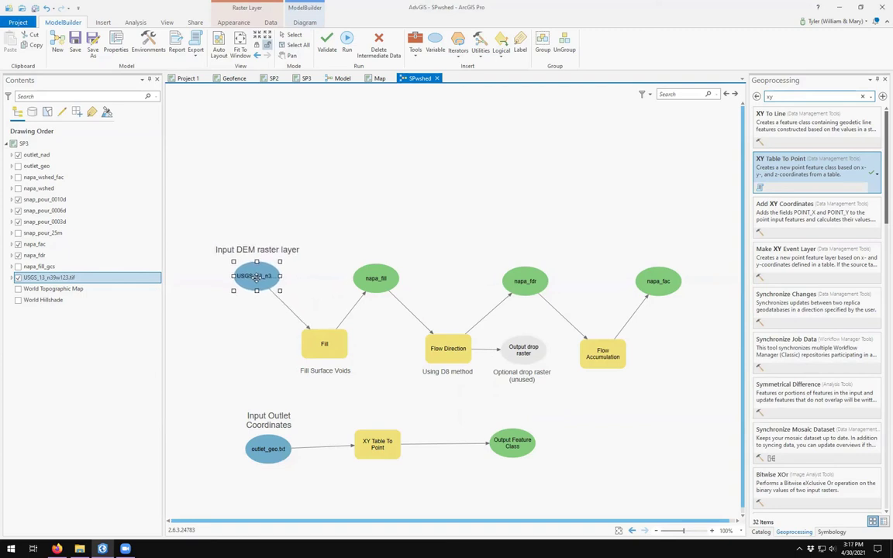
{"action": "left_click_drag", "start_coordinate": [268, 449], "coordinate": [247, 480]}
{"action": "left_click", "coordinate": [364, 438]}
{"action": "left_click_drag", "start_coordinate": [383, 444], "coordinate": [327, 415]}
{"action": "left_click", "coordinate": [513, 445]}
{"action": "left_click_drag", "start_coordinate": [458, 457], "coordinate": [378, 479]}
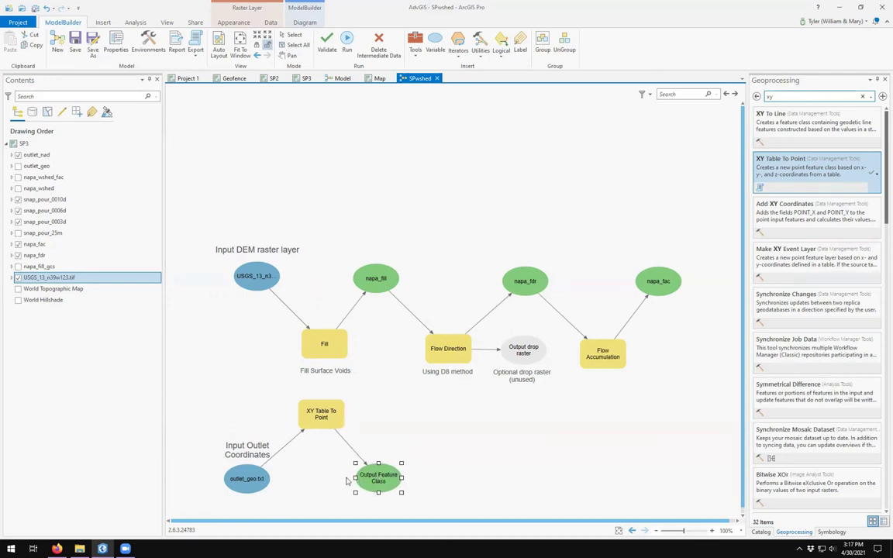
{"action": "left_click", "coordinate": [381, 441]}
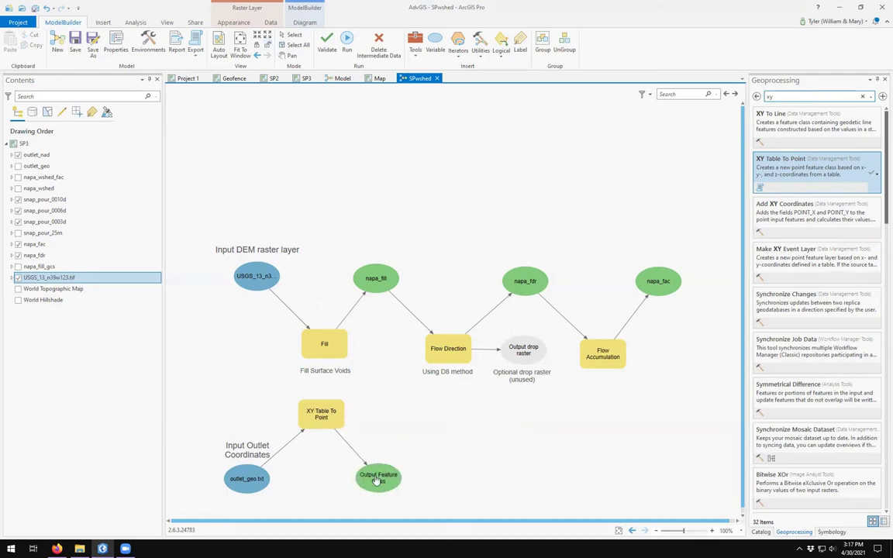
{"action": "left_click", "coordinate": [320, 413]}
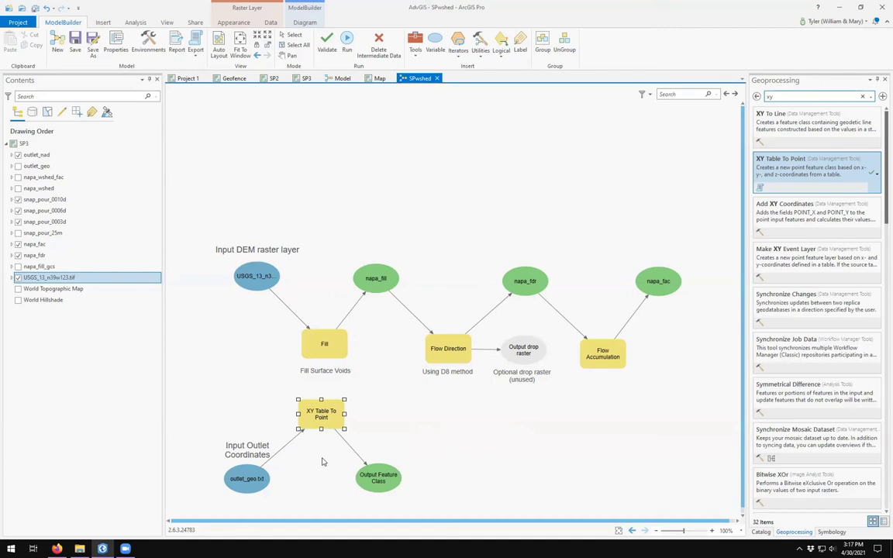
Trim the _XYTableToPoint suffix from XY Table To Point's output name, leaving outlet_geo, and confirm.
{"action": "double_click", "coordinate": [320, 413]}
{"action": "left_click", "coordinate": [439, 434]}
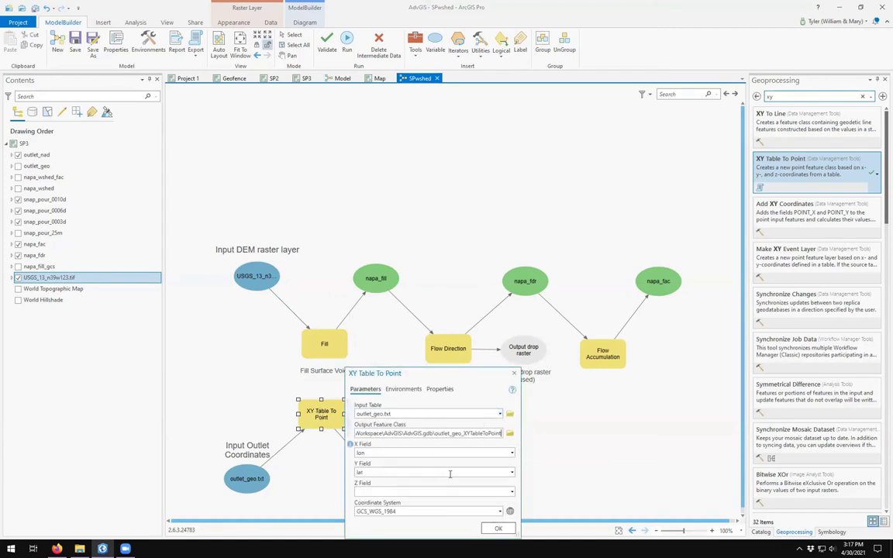
{"action": "key", "text": "shift+Left"}
{"action": "key", "text": "shift+Left"}
{"action": "key", "text": "shift+Left"}
{"action": "key", "text": "shift+Left"}
{"action": "key", "text": "shift+Left"}
{"action": "key", "text": "BackSpace"}
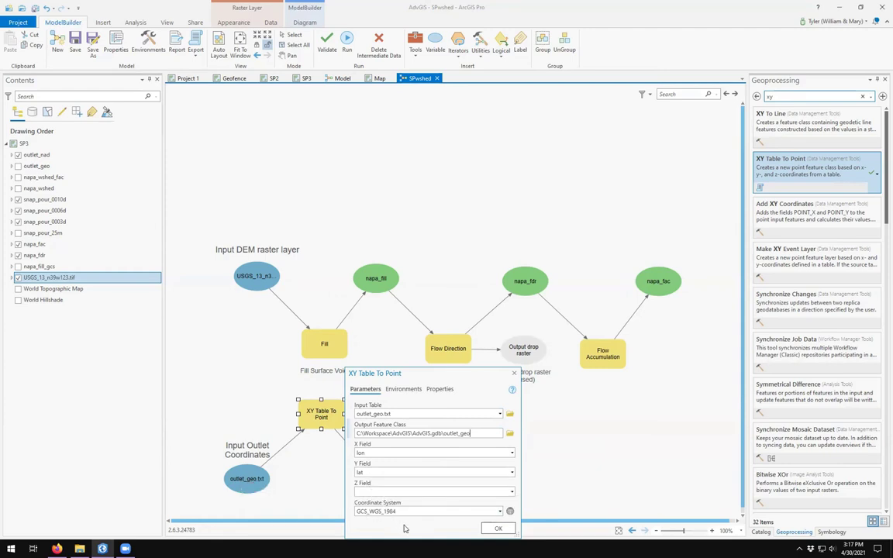
{"action": "left_click", "coordinate": [498, 530]}
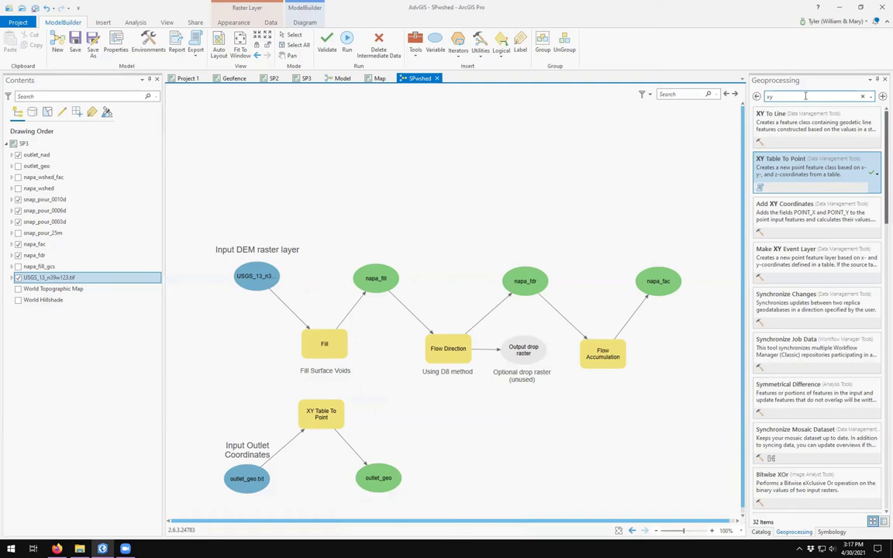
Add the Project tool and connect outlet_geo as its Input Dataset or Feature Class.
{"action": "left_click", "coordinate": [805, 95]}
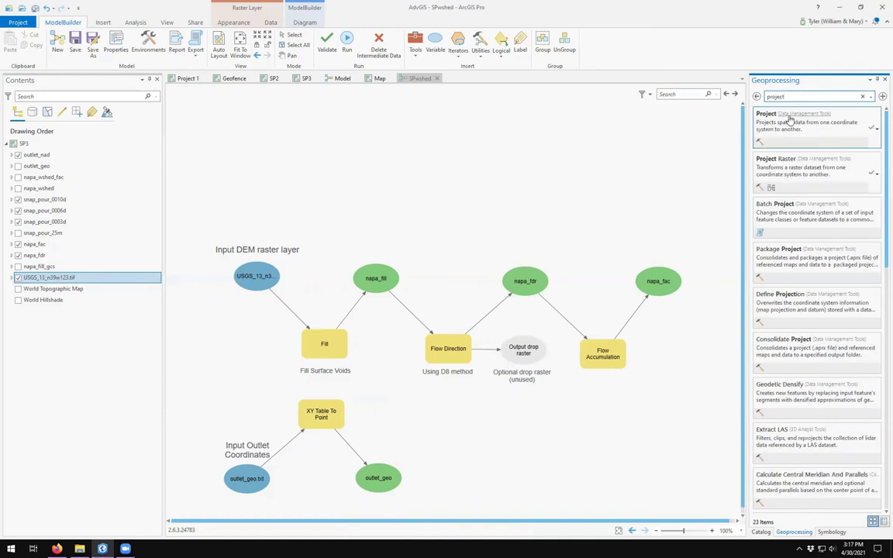
{"action": "left_click_drag", "start_coordinate": [766, 120], "coordinate": [417, 420]}
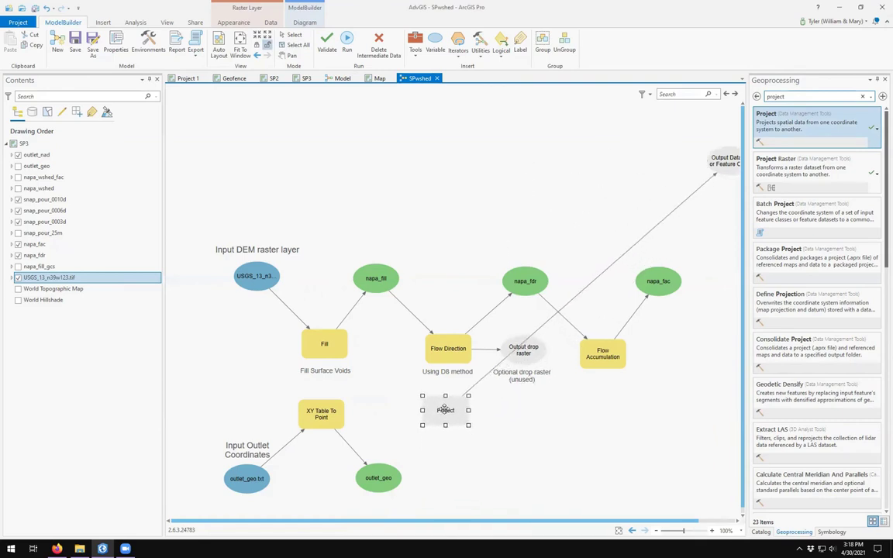
{"action": "left_click", "coordinate": [489, 447]}
{"action": "mouse_move", "coordinate": [444, 413]}
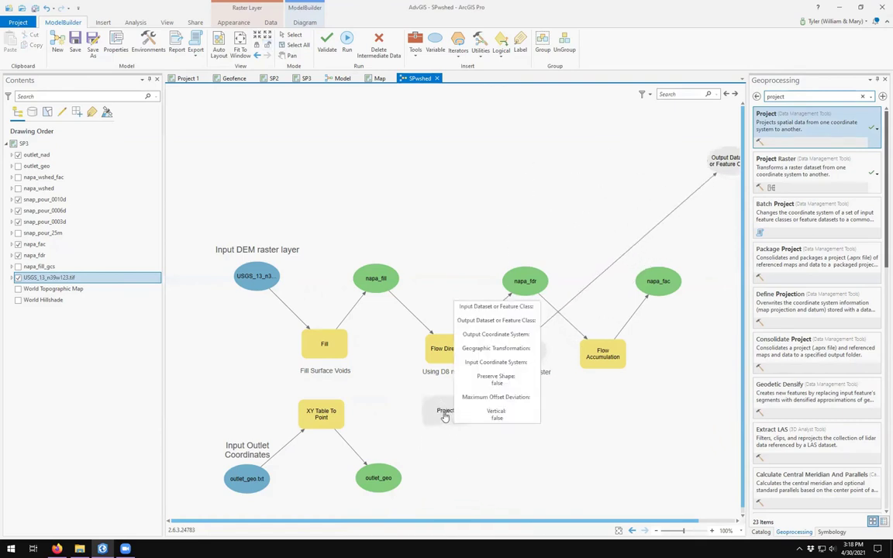
{"action": "left_click", "coordinate": [393, 473]}
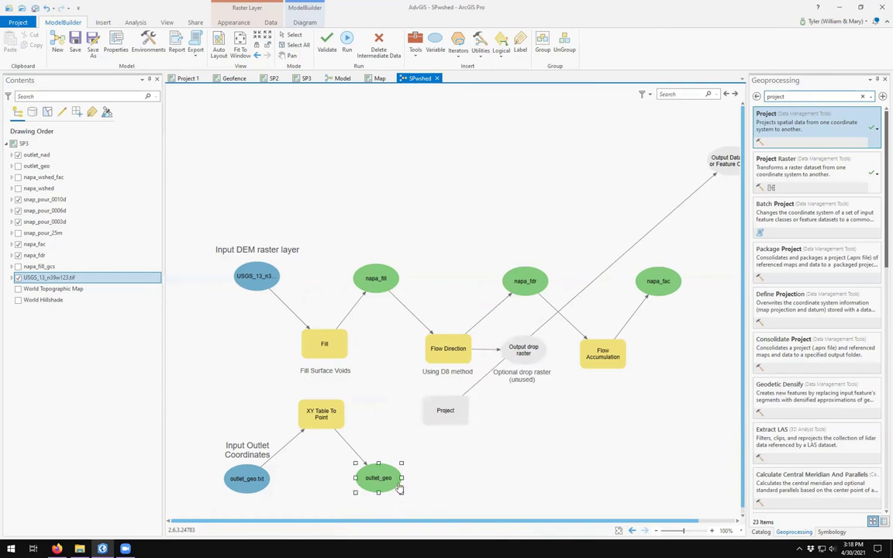
{"action": "left_click_drag", "start_coordinate": [397, 473], "coordinate": [434, 419]}
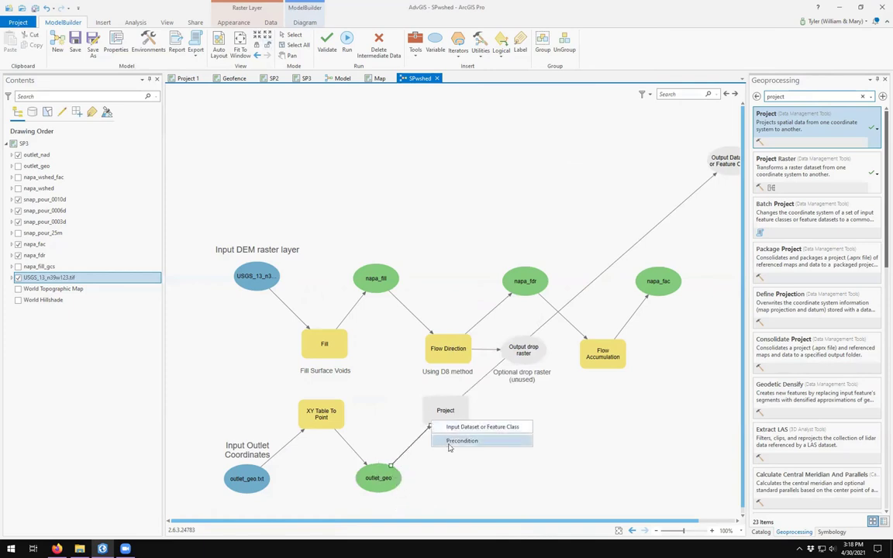
{"action": "left_click", "coordinate": [456, 429]}
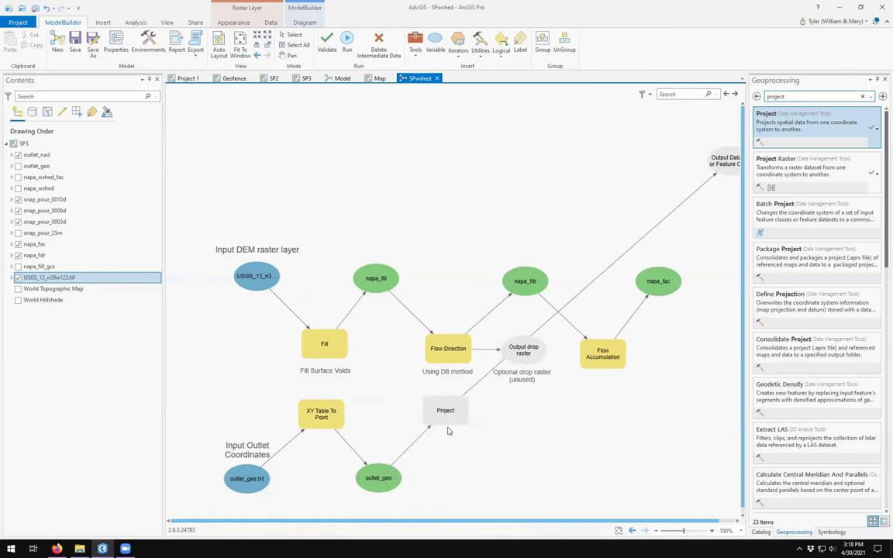
Place the Project output node below right of the Project tool.
{"action": "left_click_drag", "start_coordinate": [702, 164], "coordinate": [535, 422]}
{"action": "left_click_drag", "start_coordinate": [513, 454], "coordinate": [531, 470]}
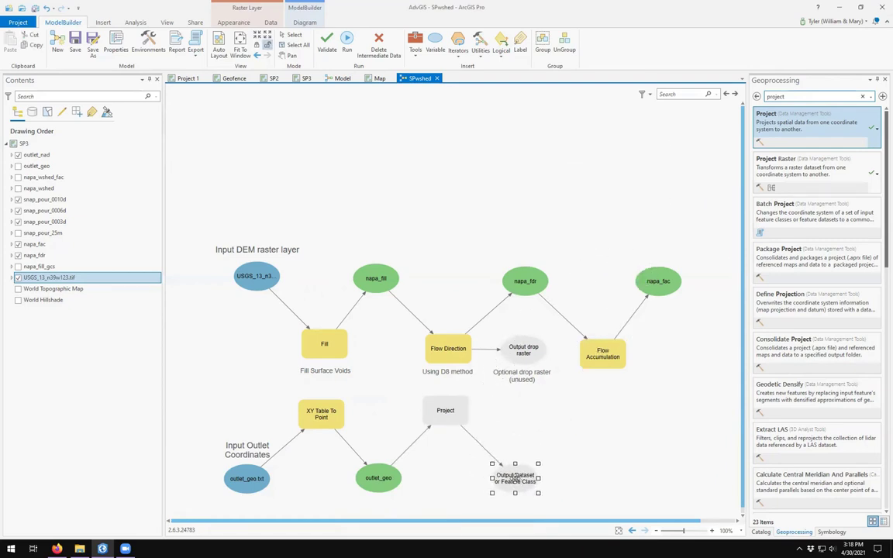
{"action": "left_click", "coordinate": [455, 412]}
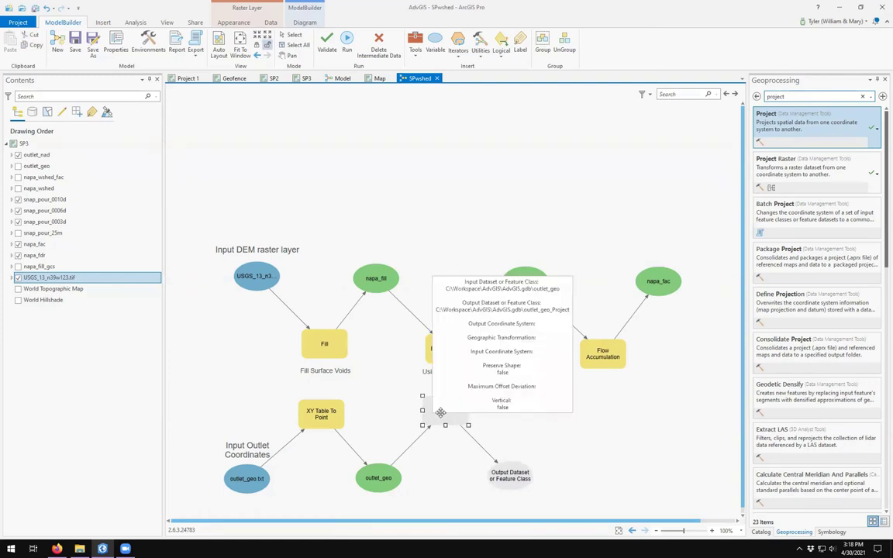
{"action": "double_click", "coordinate": [445, 413]}
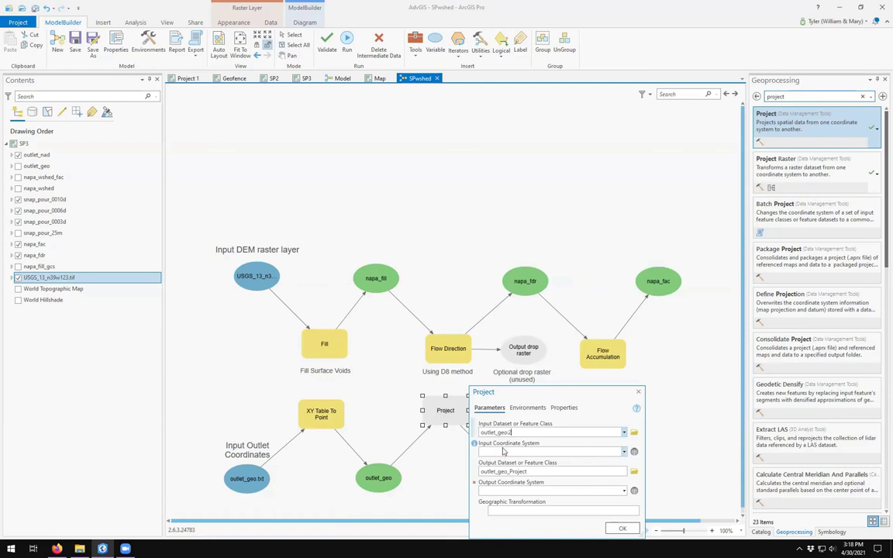
In Project, take the input coordinate system from outlet_geo, name output outlet_nad, output coordinates from DEM layer.
{"action": "left_click", "coordinate": [623, 452]}
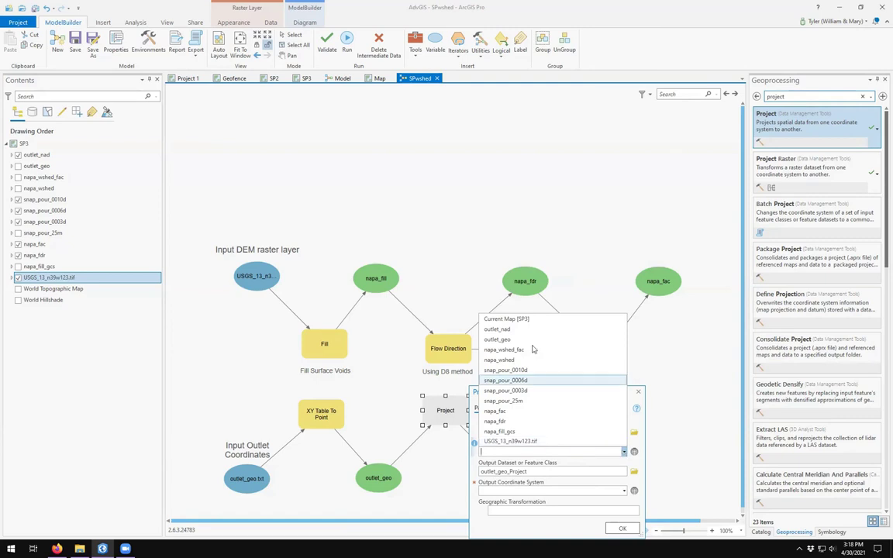
{"action": "left_click", "coordinate": [499, 340]}
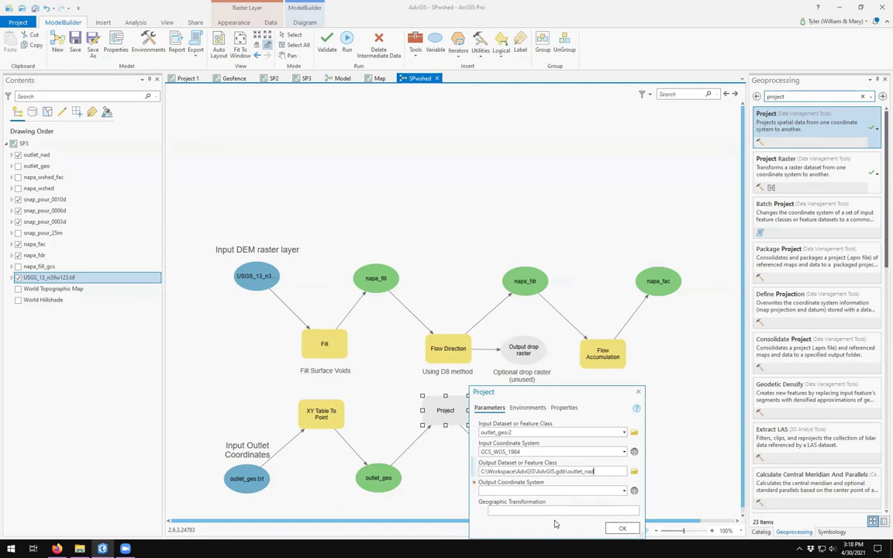
{"action": "left_click", "coordinate": [583, 490]}
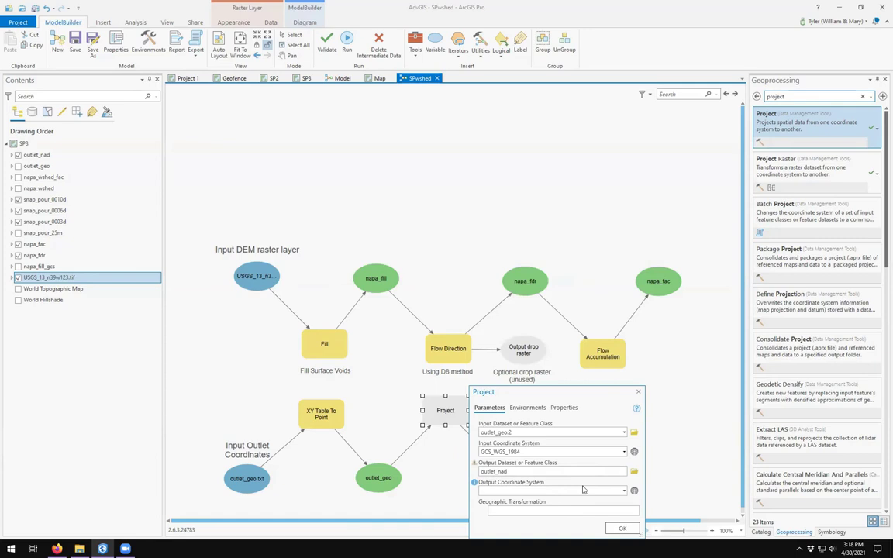
{"action": "left_click", "coordinate": [625, 492]}
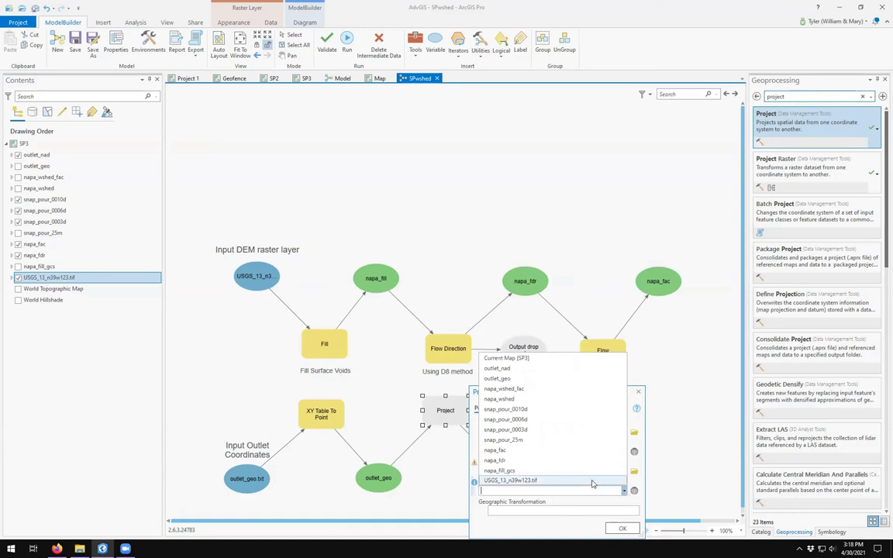
{"action": "left_click", "coordinate": [511, 481]}
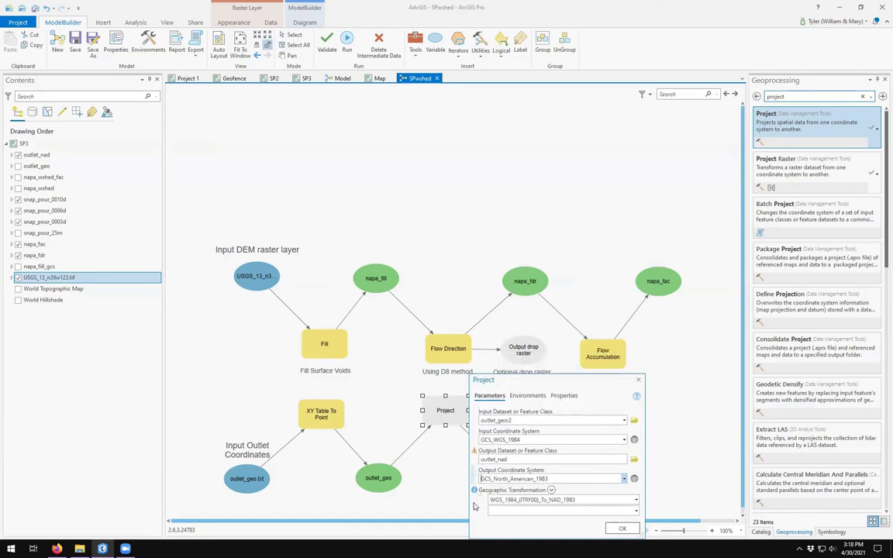
Close the Project parameters and select the input DEM raster node.
{"action": "left_click", "coordinate": [244, 268]}
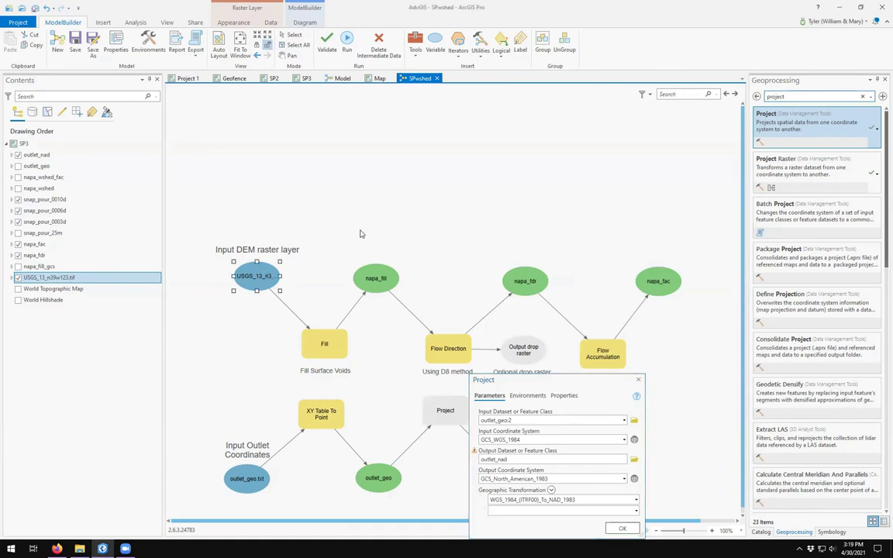
{"action": "left_click", "coordinate": [360, 233]}
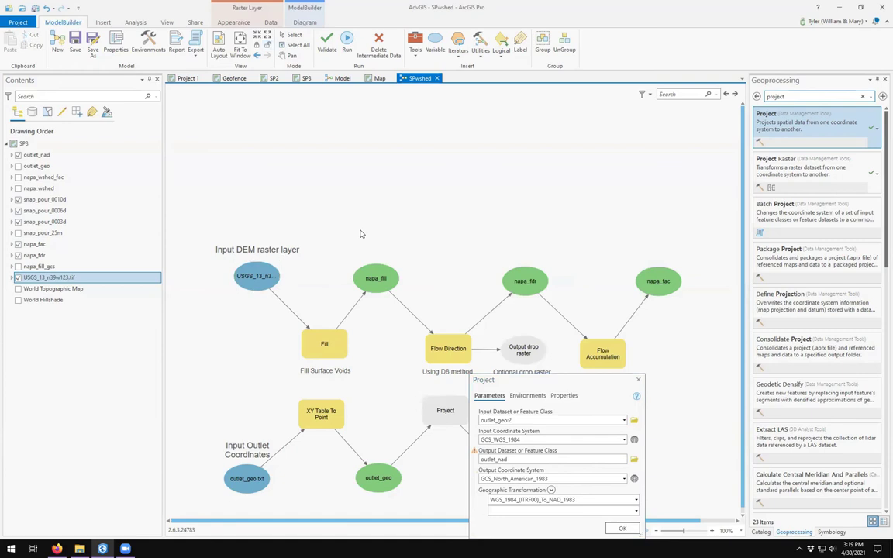
{"action": "left_click", "coordinate": [638, 379]}
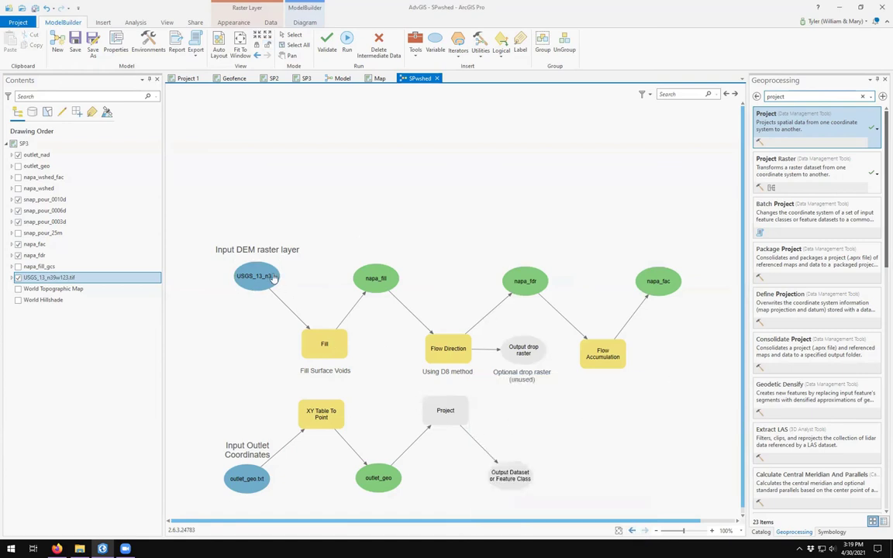
{"action": "left_click", "coordinate": [250, 289]}
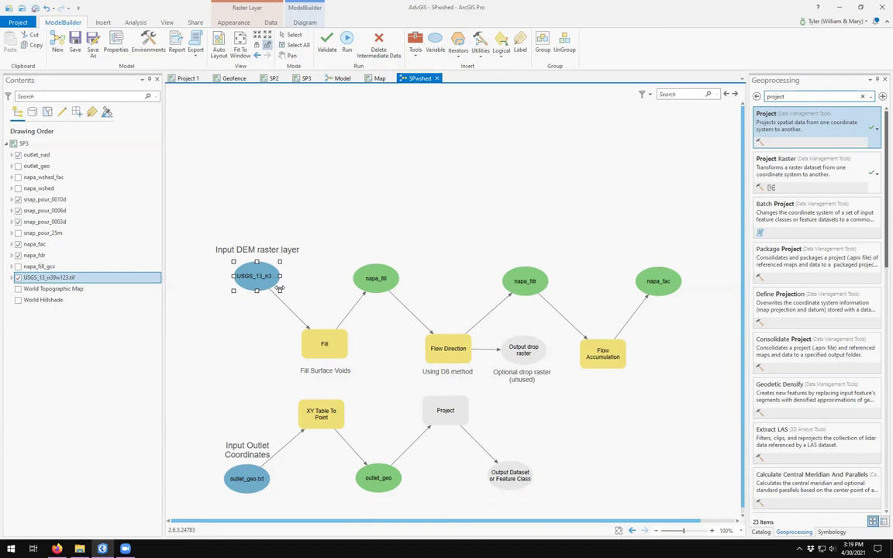
Replace the input DEM raster with napa.dem from Catalog, connected to Fill as its input surface raster.
{"action": "key", "text": "Delete"}
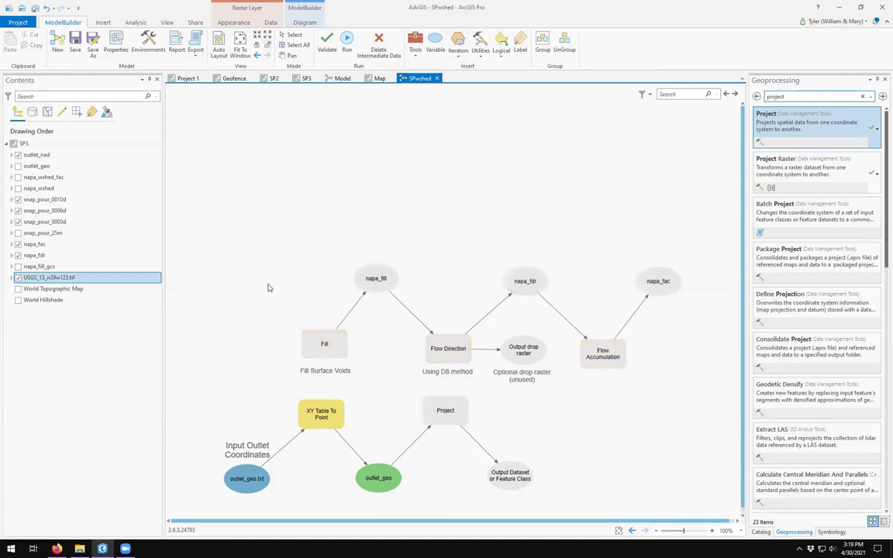
{"action": "left_click", "coordinate": [758, 98]}
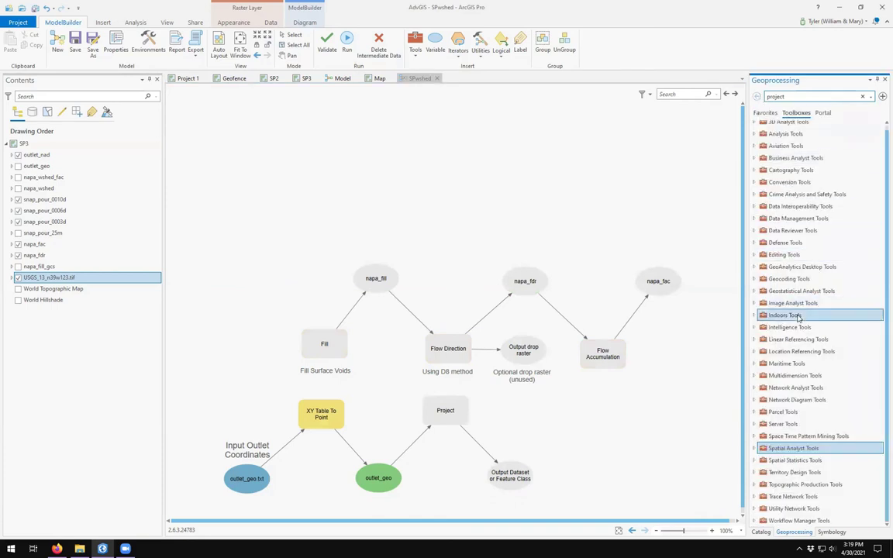
{"action": "left_click", "coordinate": [761, 532]}
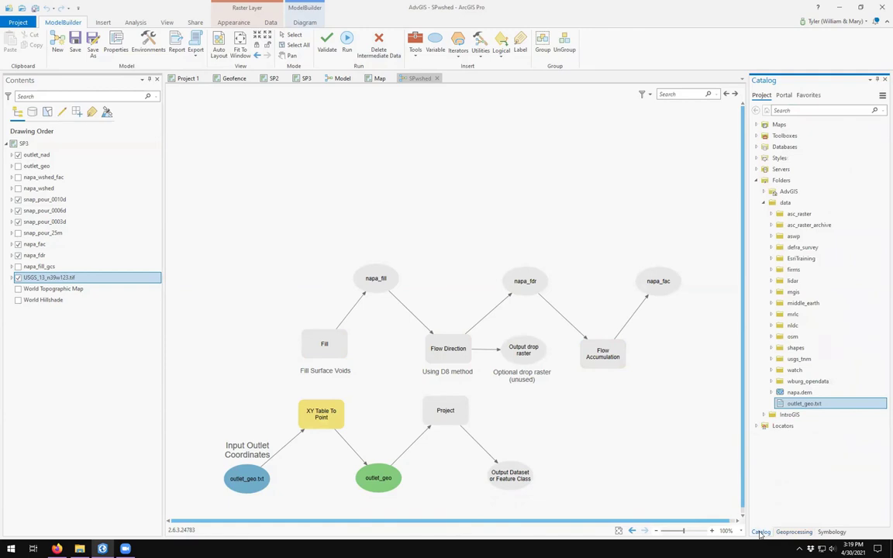
{"action": "left_click_drag", "start_coordinate": [781, 393], "coordinate": [307, 344]}
{"action": "left_click", "coordinate": [281, 307]}
{"action": "left_click", "coordinate": [324, 342]}
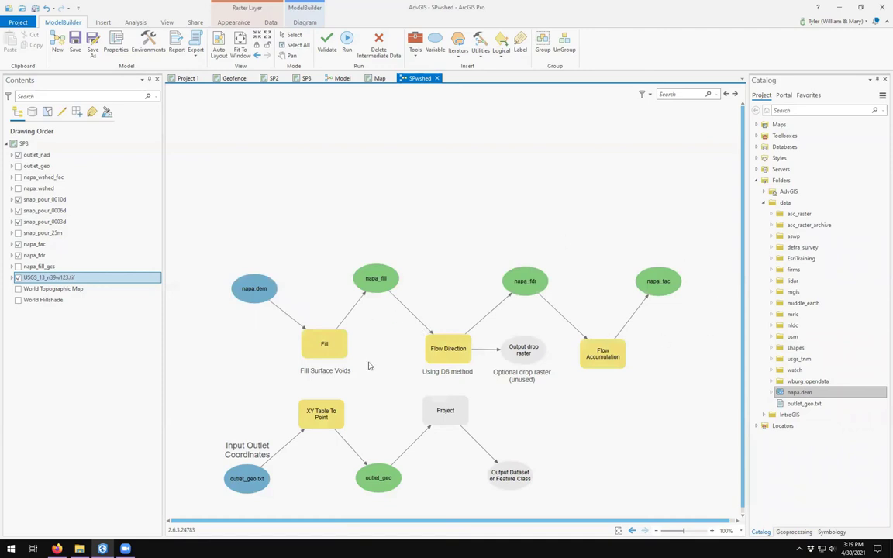
{"action": "left_click", "coordinate": [253, 287]}
{"action": "left_click_drag", "start_coordinate": [253, 287], "coordinate": [254, 276]}
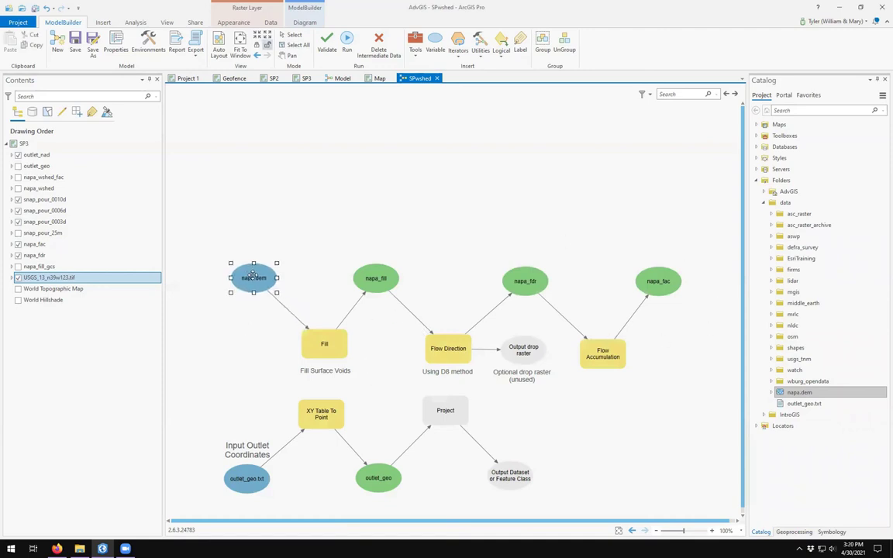
Create a label for napa.dem and move it beside the element.
{"action": "right_click", "coordinate": [254, 281]}
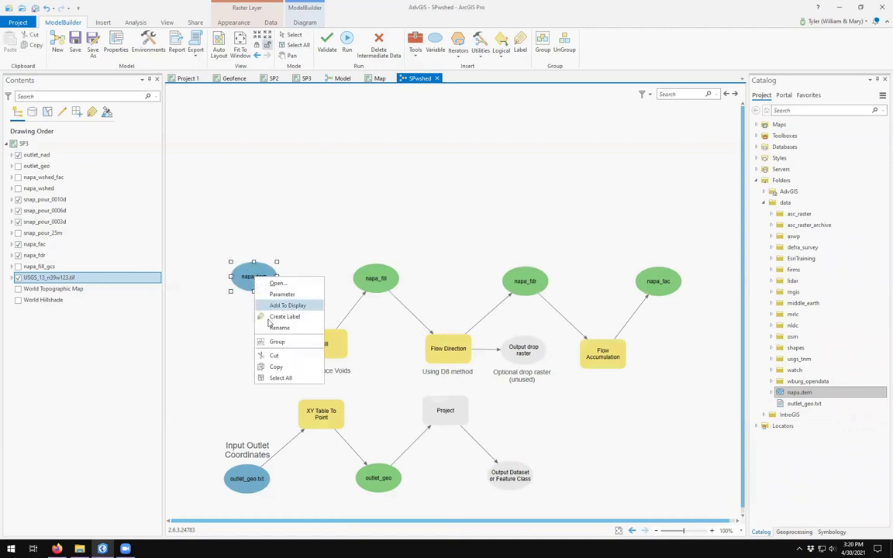
{"action": "left_click", "coordinate": [274, 318]}
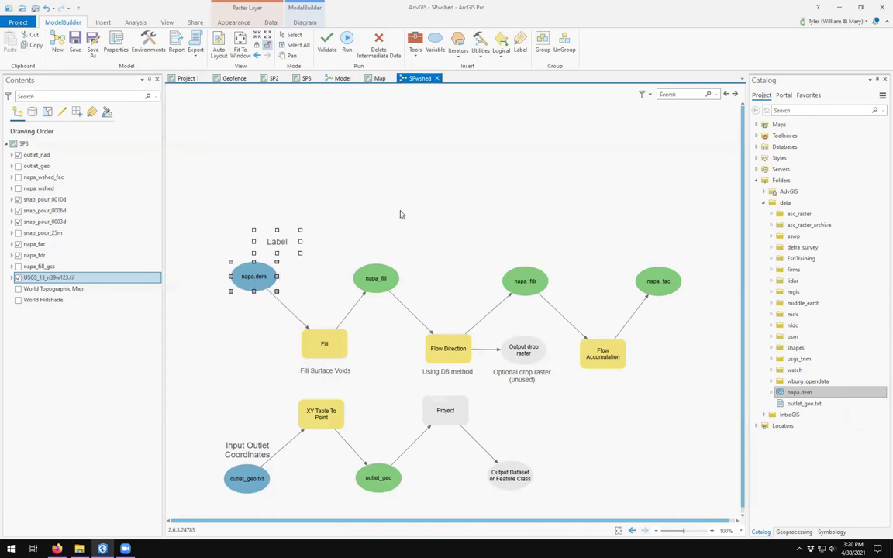
{"action": "left_click", "coordinate": [271, 239]}
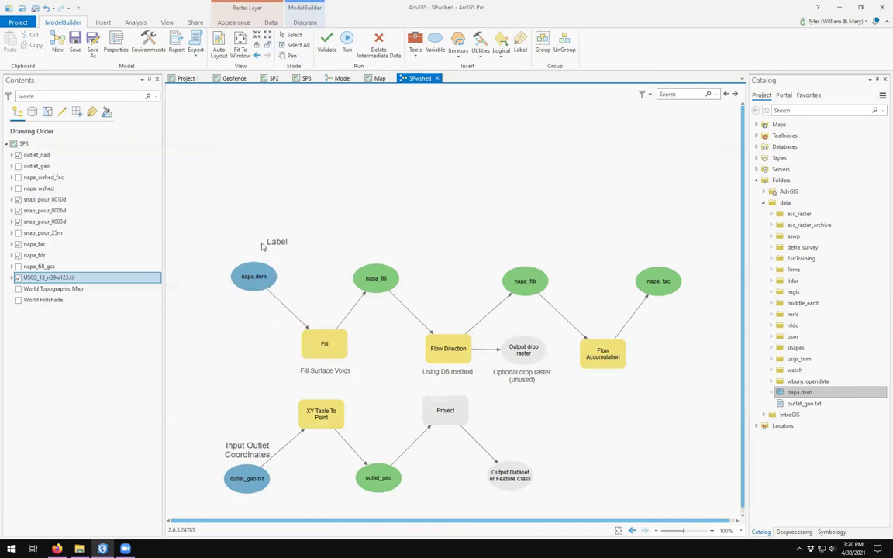
{"action": "left_click_drag", "start_coordinate": [279, 242], "coordinate": [259, 243]}
Set the label text to 'Input DEM raster layer', fixing the typo, and place it above napa.dem.
{"action": "double_click", "coordinate": [257, 243]}
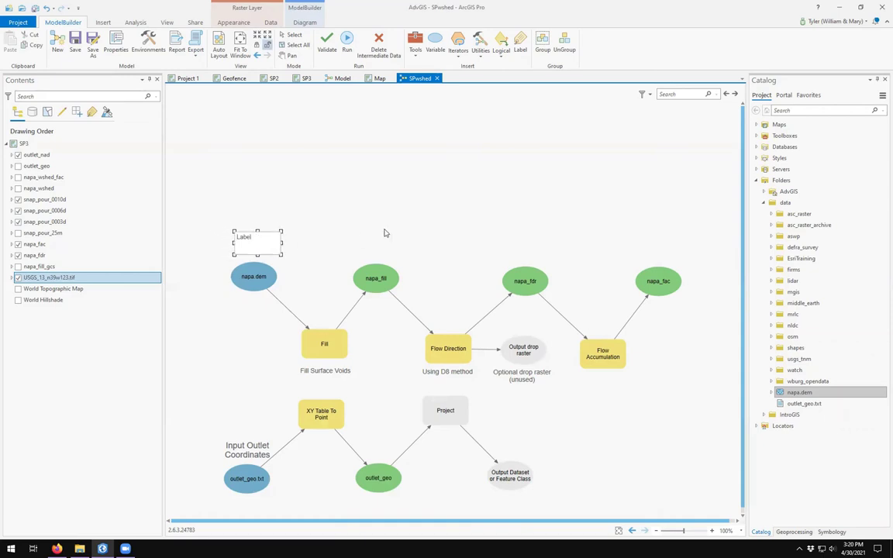
{"action": "key", "text": "ctrl+a"}
{"action": "key", "text": "BackSpace"}
{"action": "type", "text": "Inpute DEM raster laye"}
{"action": "key", "text": "Return"}
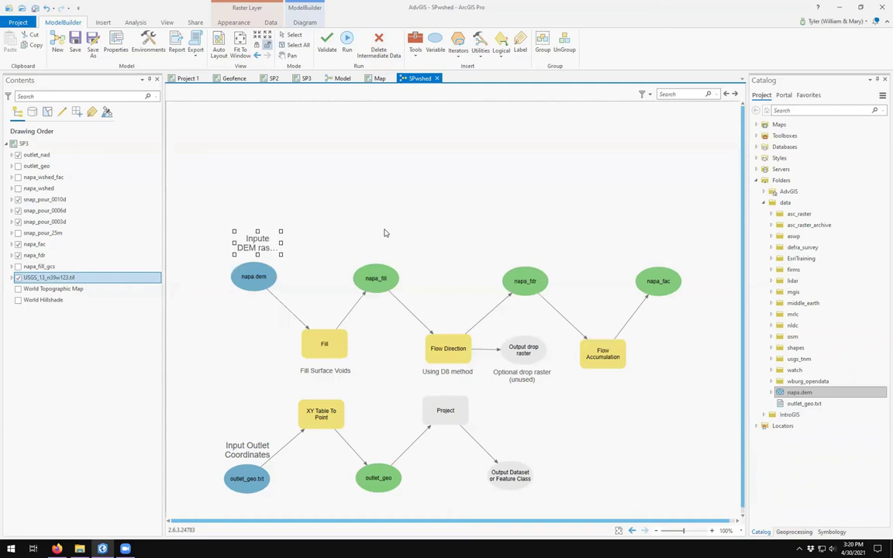
{"action": "left_click_drag", "start_coordinate": [288, 242], "coordinate": [332, 241]}
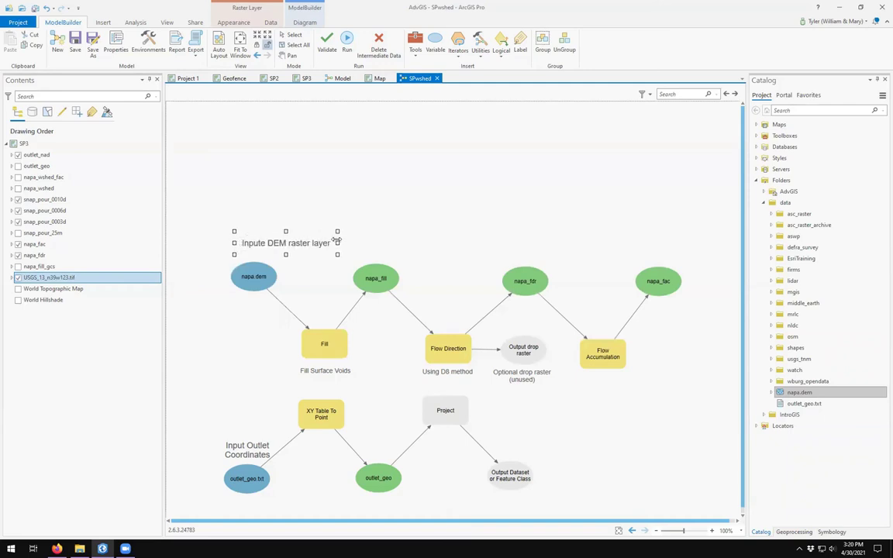
{"action": "left_click", "coordinate": [272, 243]}
{"action": "key", "text": "Delete"}
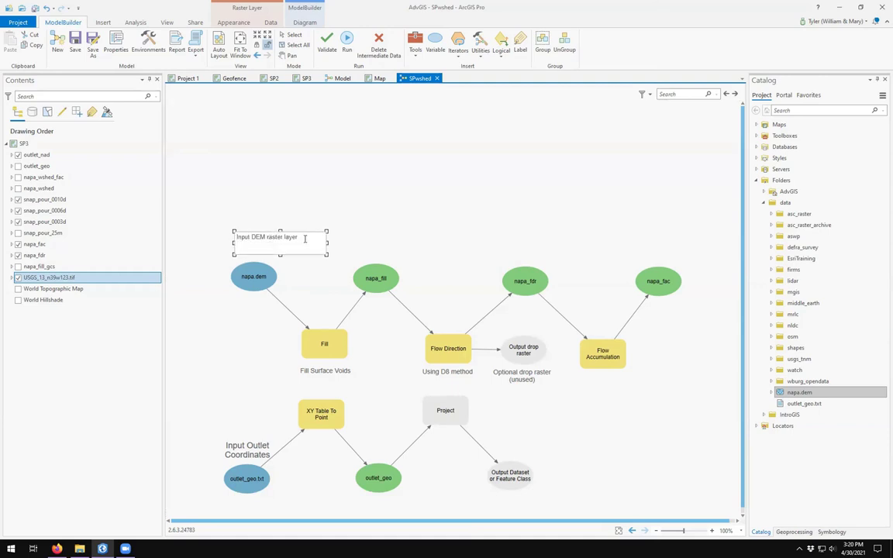
{"action": "key", "text": "Return"}
{"action": "left_click_drag", "start_coordinate": [294, 244], "coordinate": [271, 249]}
{"action": "left_click", "coordinate": [309, 202]}
Set Project's input coordinate system from outlet_geo, rename its output outlet_geo, then open napa.dem's catalog options.
{"action": "double_click", "coordinate": [450, 415]}
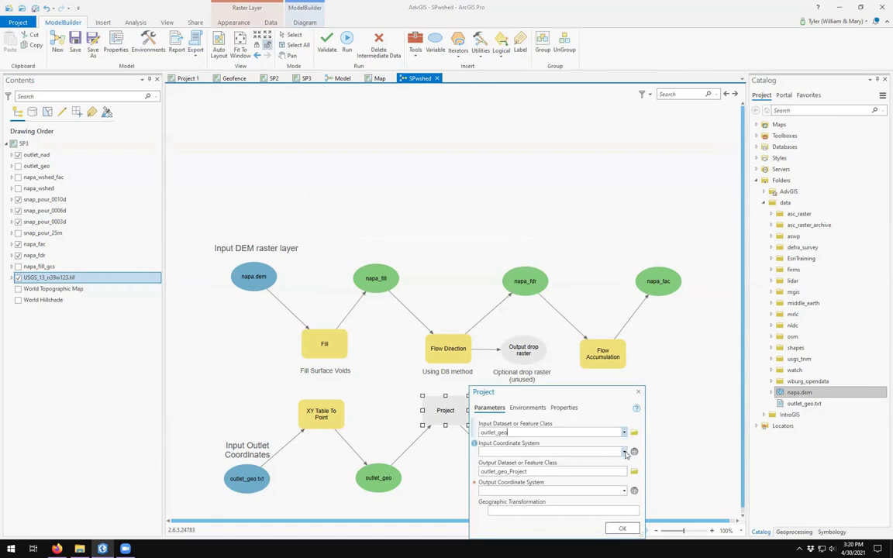
{"action": "left_click", "coordinate": [625, 452]}
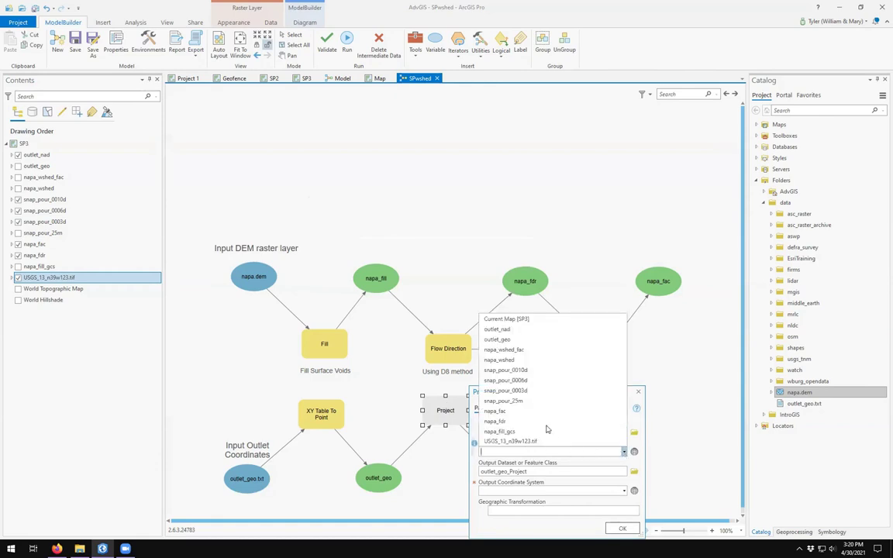
{"action": "left_click", "coordinate": [511, 342]}
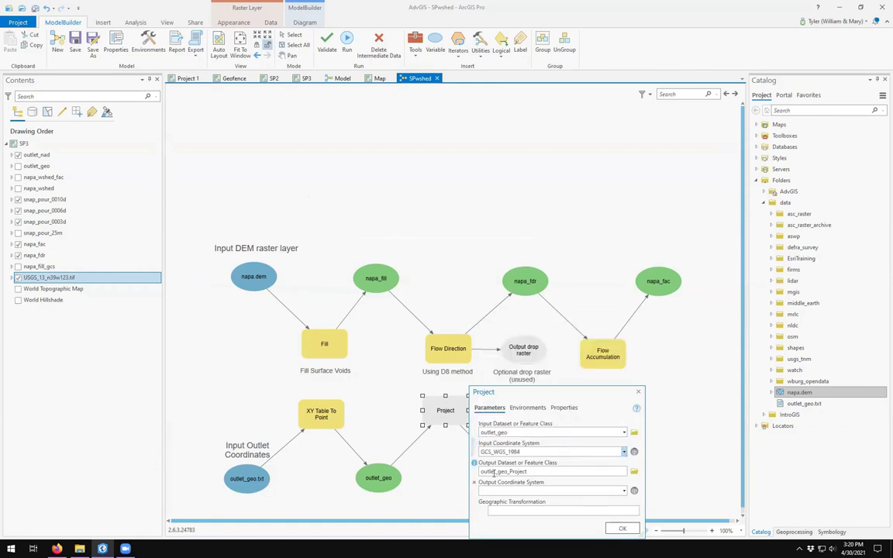
{"action": "left_click", "coordinate": [613, 471]}
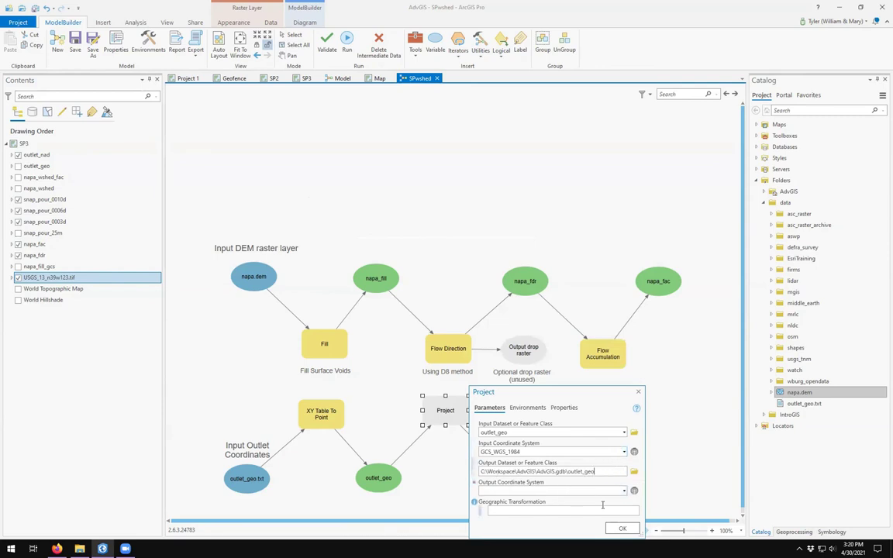
{"action": "left_click", "coordinate": [625, 490]}
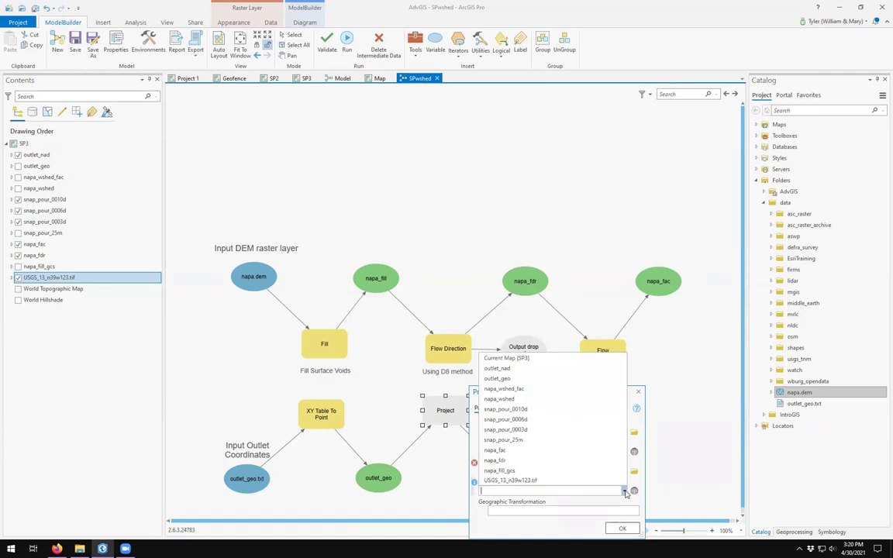
{"action": "right_click", "coordinate": [800, 393]}
{"action": "left_click", "coordinate": [807, 445]}
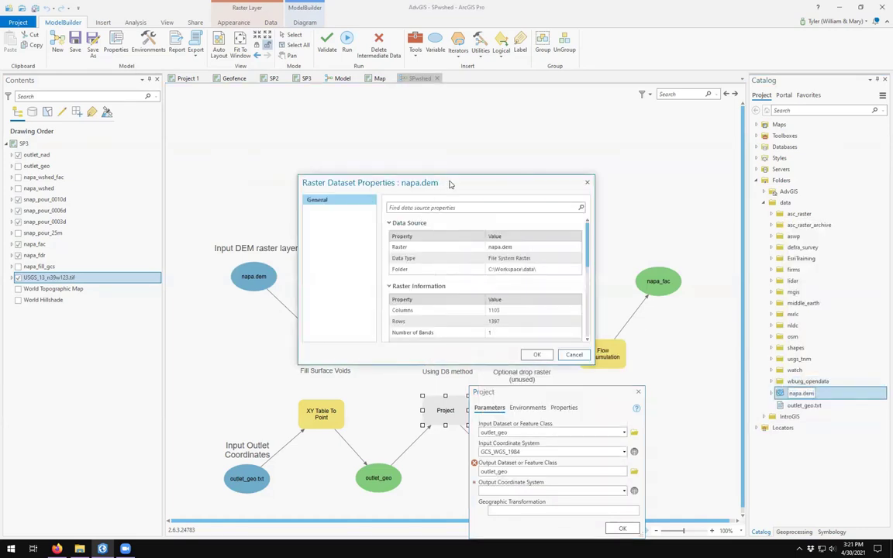
{"action": "left_click_drag", "start_coordinate": [442, 186], "coordinate": [527, 136]}
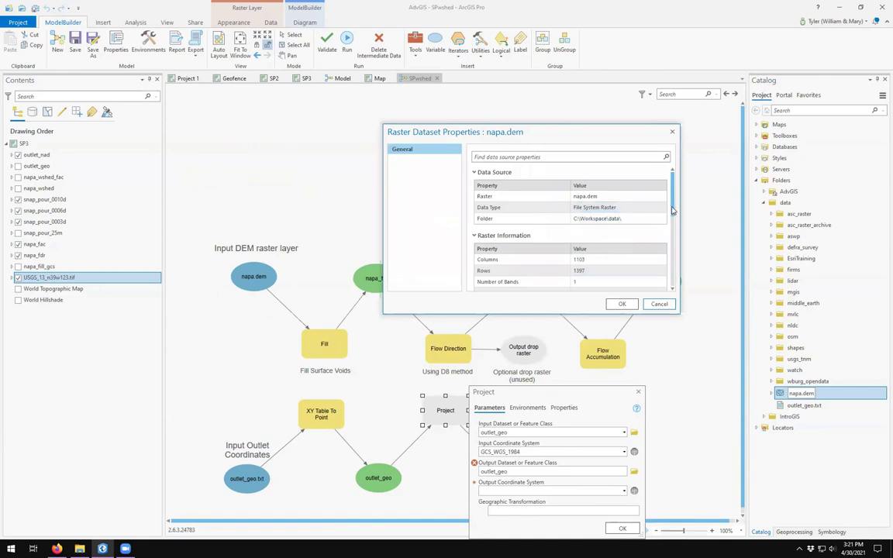
{"action": "scroll", "coordinate": [604, 225], "scroll_direction": "down", "scroll_amount": 6}
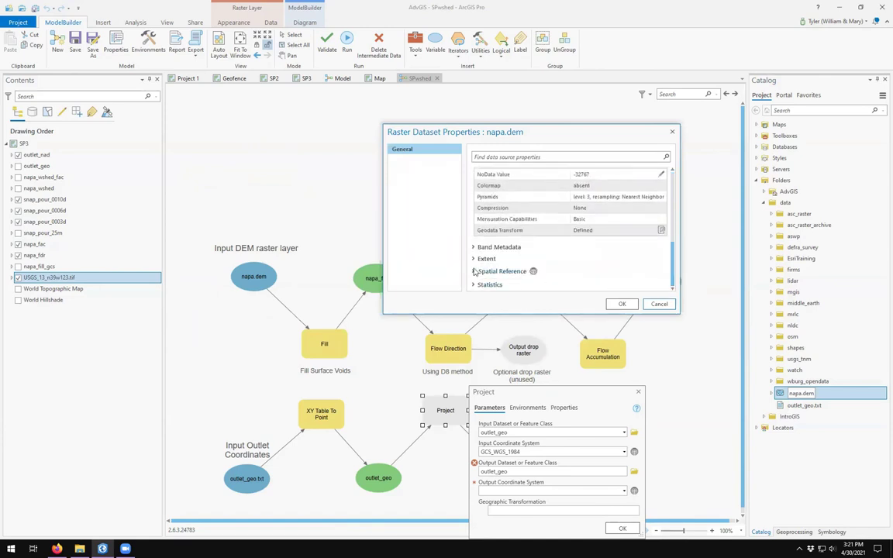
{"action": "left_click", "coordinate": [478, 272]}
{"action": "scroll", "coordinate": [527, 256], "scroll_direction": "down", "scroll_amount": 2}
{"action": "scroll", "coordinate": [533, 252], "scroll_direction": "down", "scroll_amount": 2}
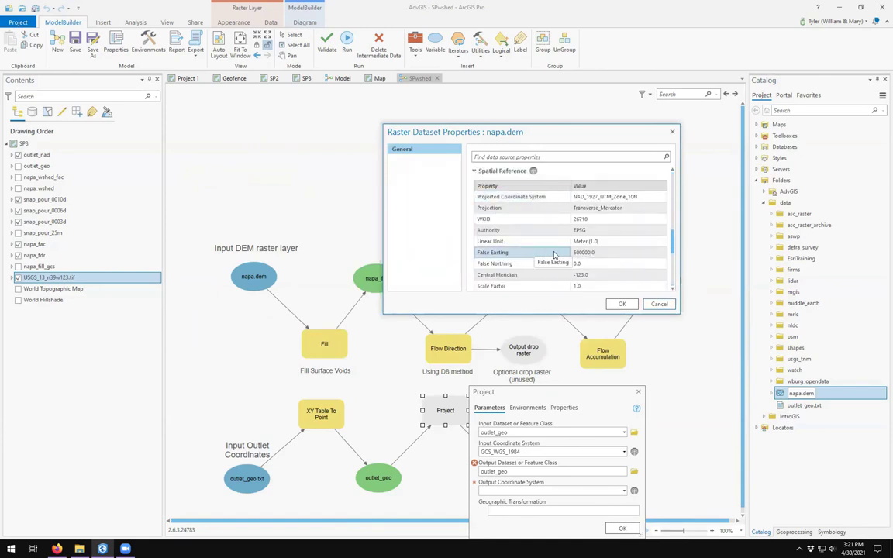
{"action": "left_click", "coordinate": [591, 196]}
{"action": "left_click", "coordinate": [584, 220]}
{"action": "left_click", "coordinate": [583, 221]}
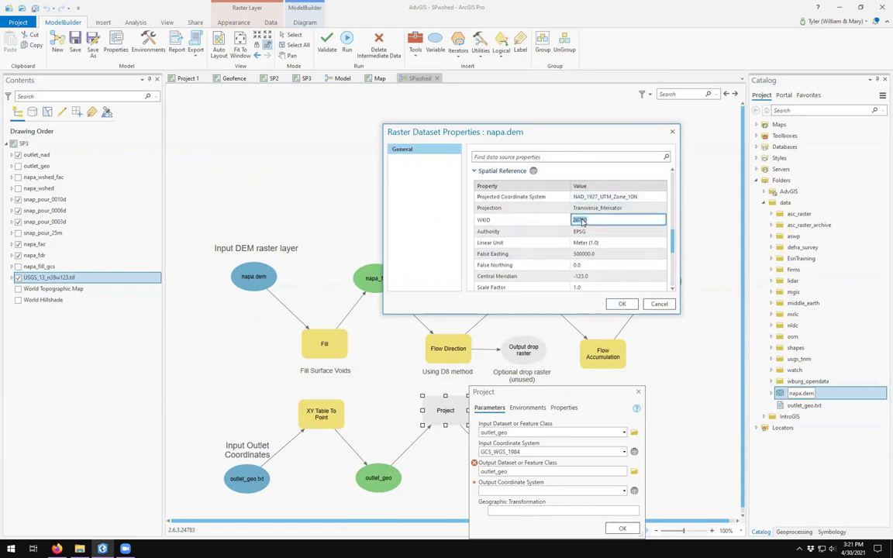
{"action": "right_click", "coordinate": [582, 222]}
{"action": "left_click", "coordinate": [597, 236]}
{"action": "left_click", "coordinate": [582, 223]}
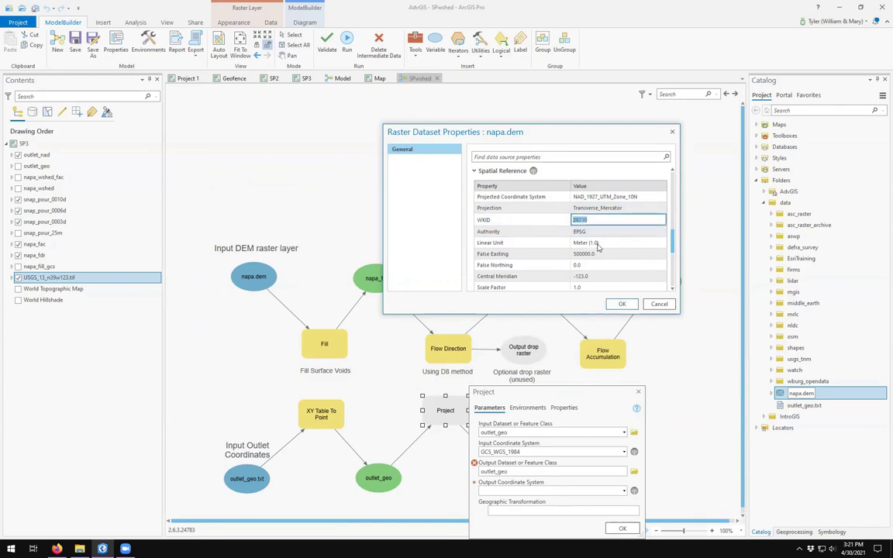
{"action": "left_click", "coordinate": [659, 304]}
{"action": "left_click_drag", "start_coordinate": [570, 395], "coordinate": [576, 317]}
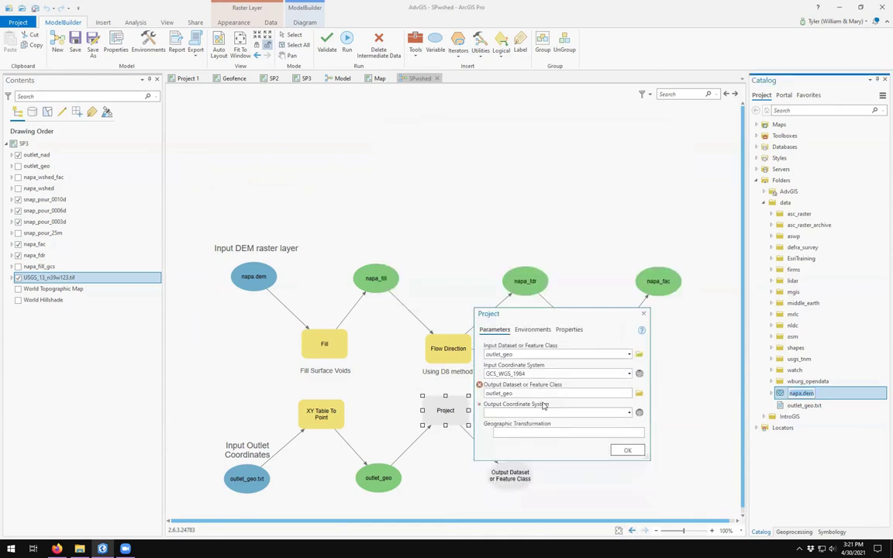
Set the Project output coordinate system to NAD 1927 UTM Zone 10N (WKID 26710), then reopen Project.
{"action": "left_click", "coordinate": [639, 412]}
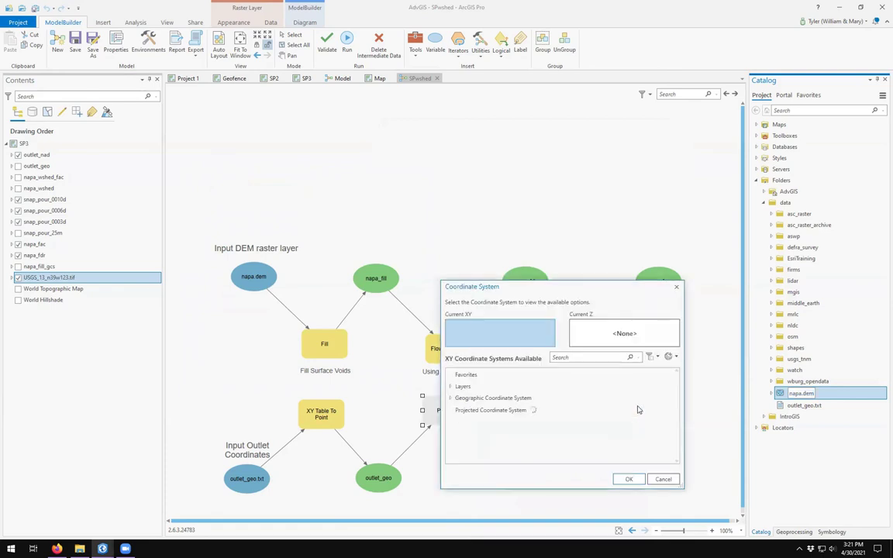
{"action": "left_click", "coordinate": [579, 357]}
{"action": "type", "text": "26710"}
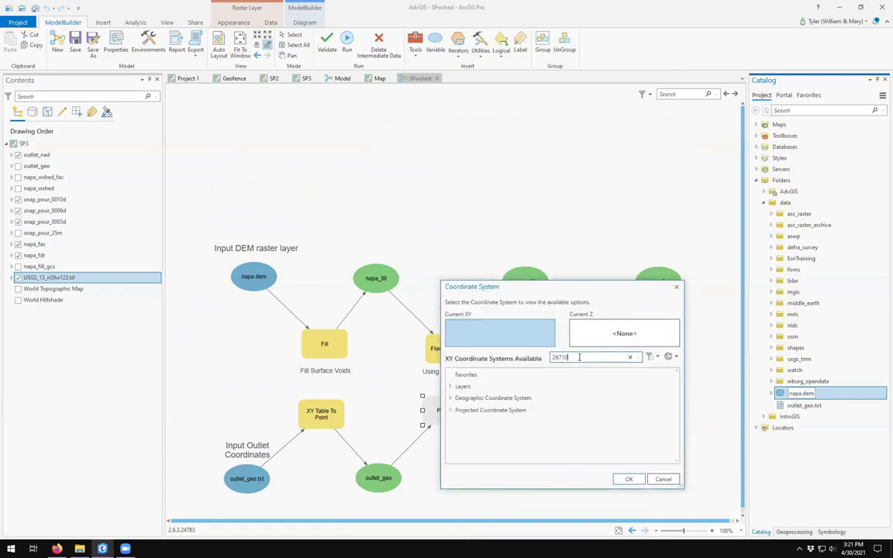
{"action": "key", "text": "Return"}
{"action": "left_click", "coordinate": [519, 441]}
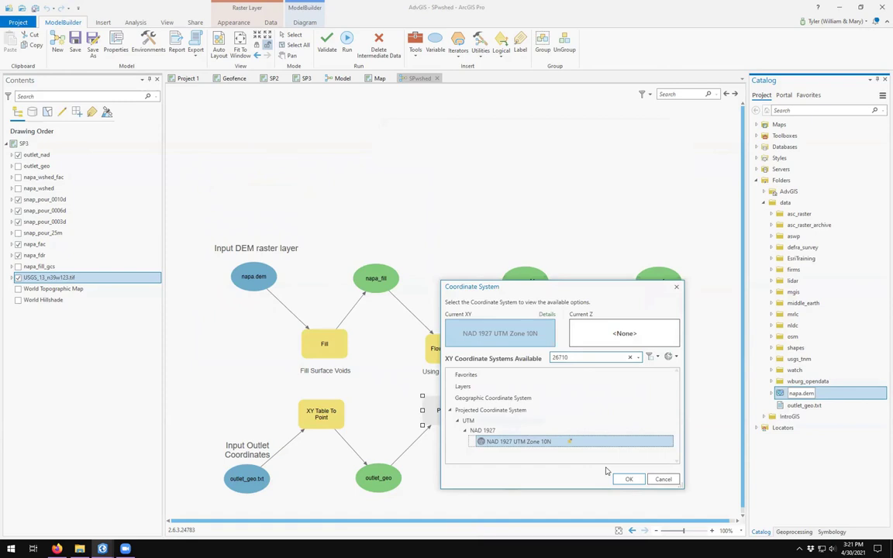
{"action": "left_click", "coordinate": [628, 479]}
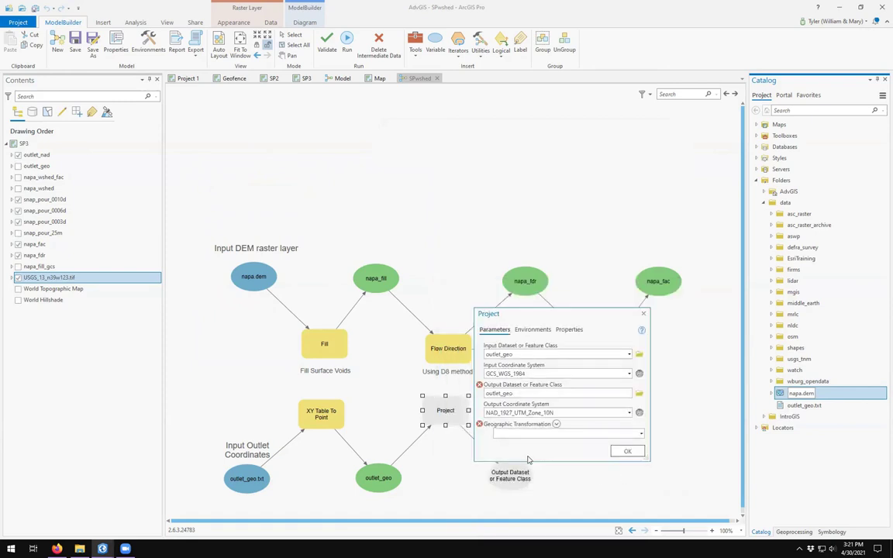
{"action": "left_click", "coordinate": [626, 452]}
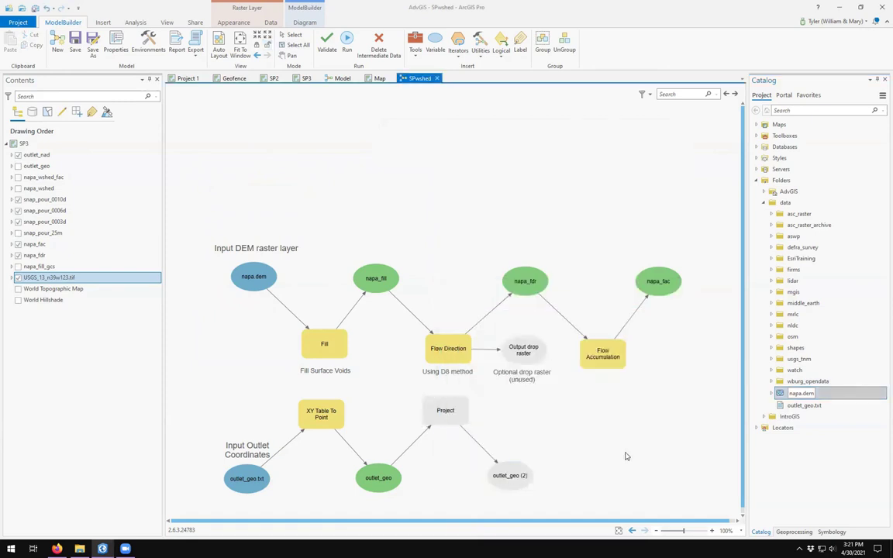
{"action": "left_click", "coordinate": [797, 448]}
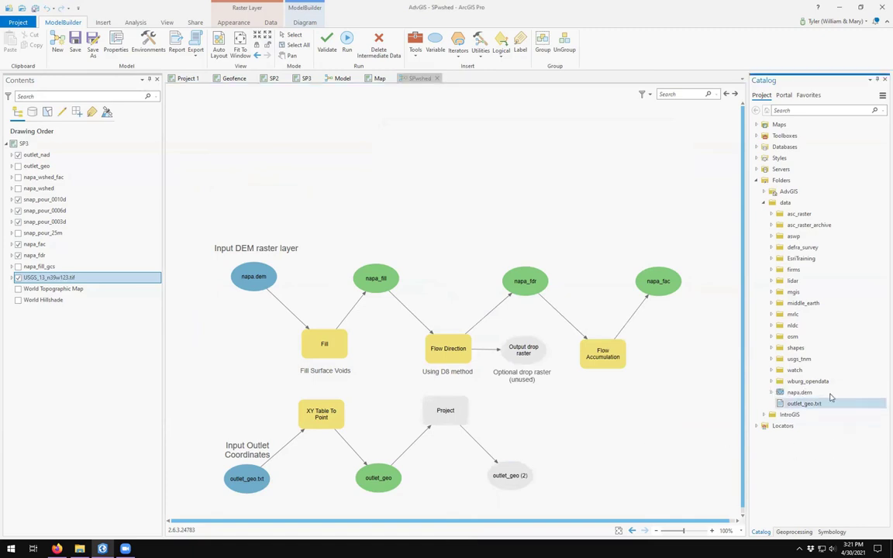
{"action": "double_click", "coordinate": [445, 410]}
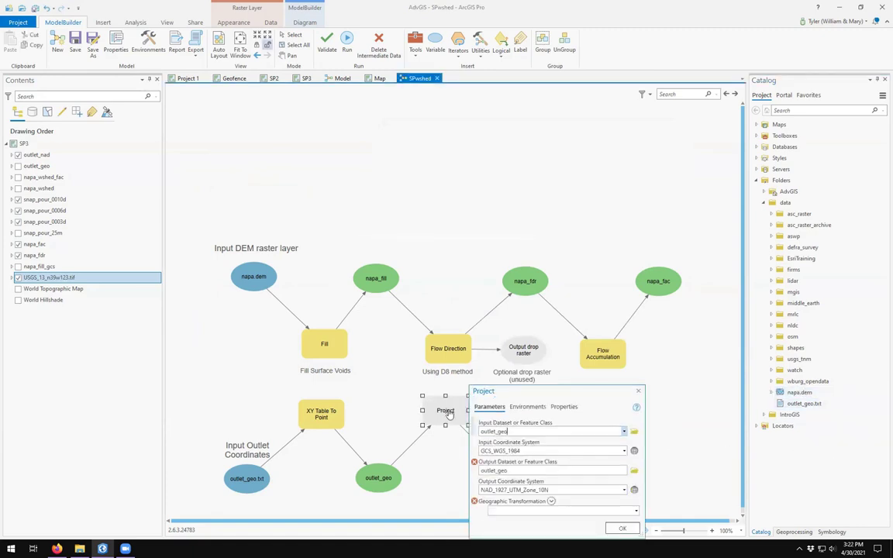
Rename the Project output dataset to outlet_nad.
{"action": "mouse_move", "coordinate": [474, 463]}
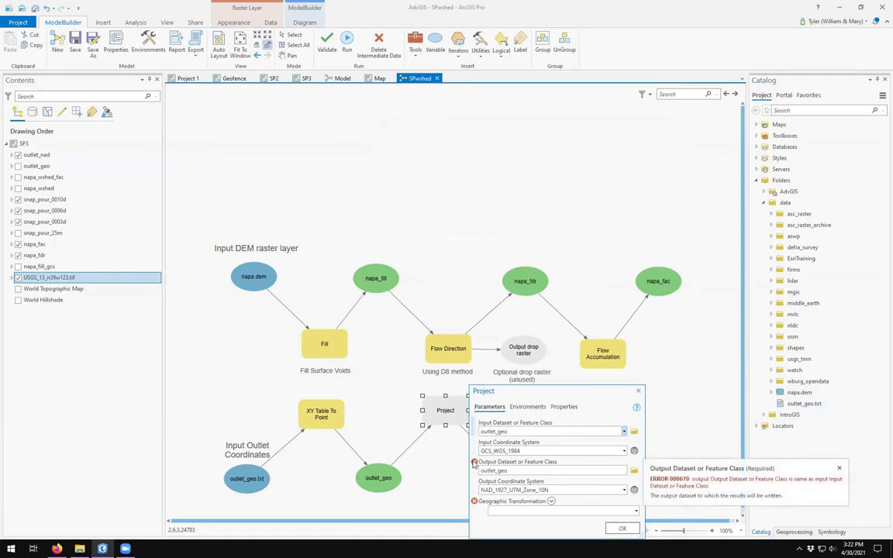
{"action": "left_click", "coordinate": [538, 471]}
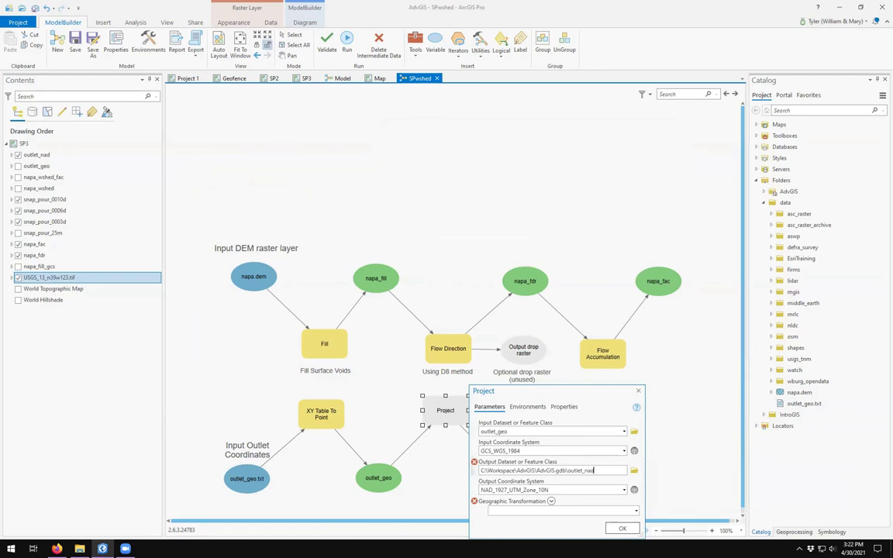
{"action": "key", "text": "Tab"}
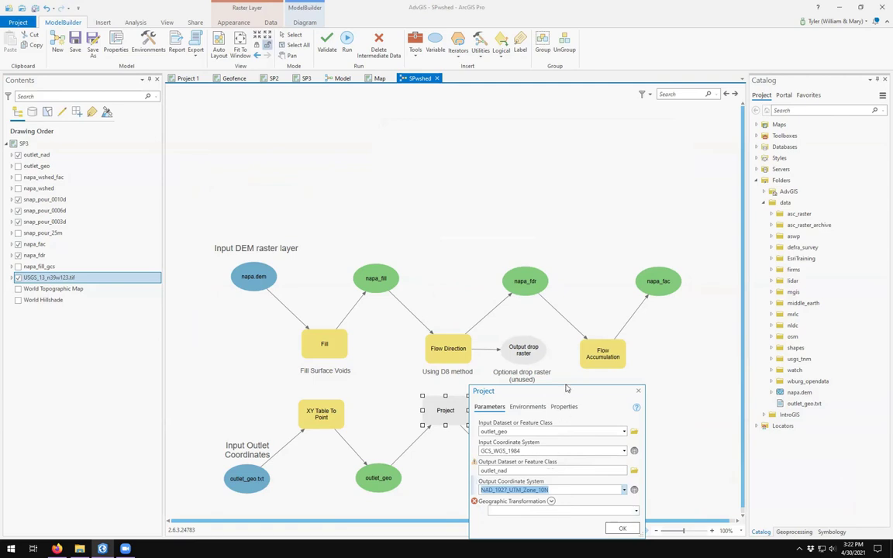
{"action": "left_click_drag", "start_coordinate": [512, 391], "coordinate": [521, 290]}
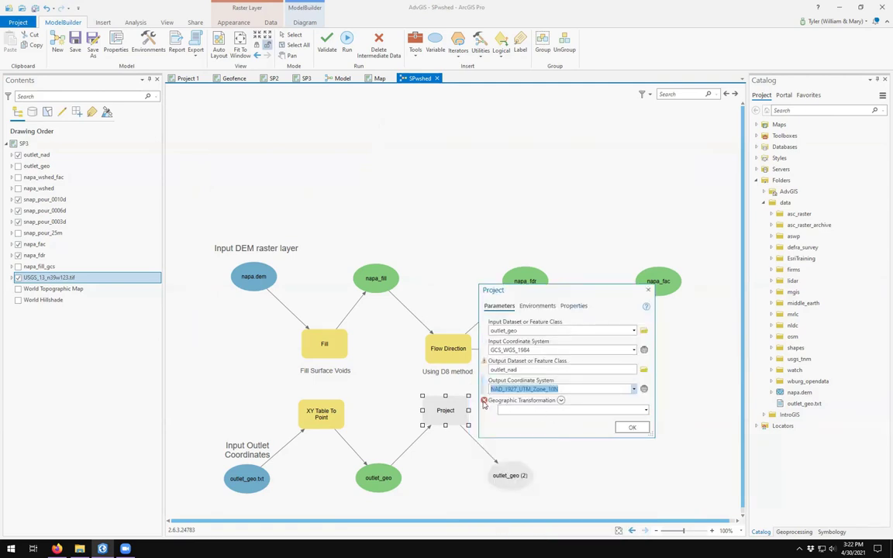
Choose a NAD_1927_To_WGS_1984 geographic transformation, accept, and zoom the diagram out to 80%.
{"action": "mouse_move", "coordinate": [484, 400]}
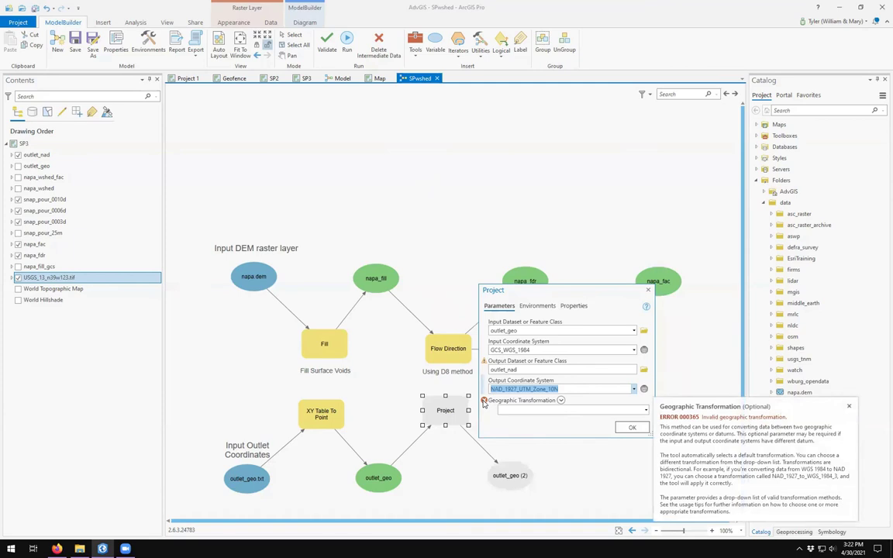
{"action": "left_click", "coordinate": [630, 410]}
{"action": "left_click", "coordinate": [646, 409]}
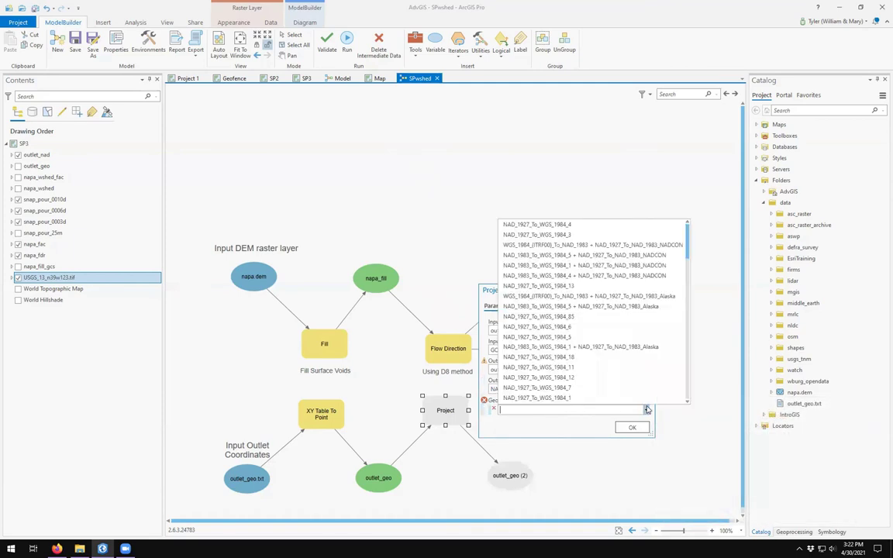
{"action": "left_click", "coordinate": [632, 427]}
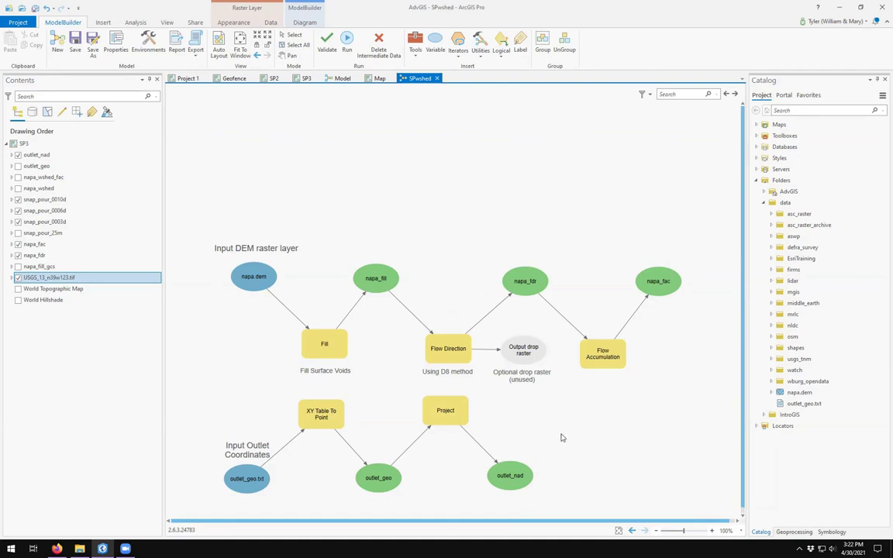
{"action": "scroll", "coordinate": [562, 435], "scroll_direction": "down", "scroll_amount": 1}
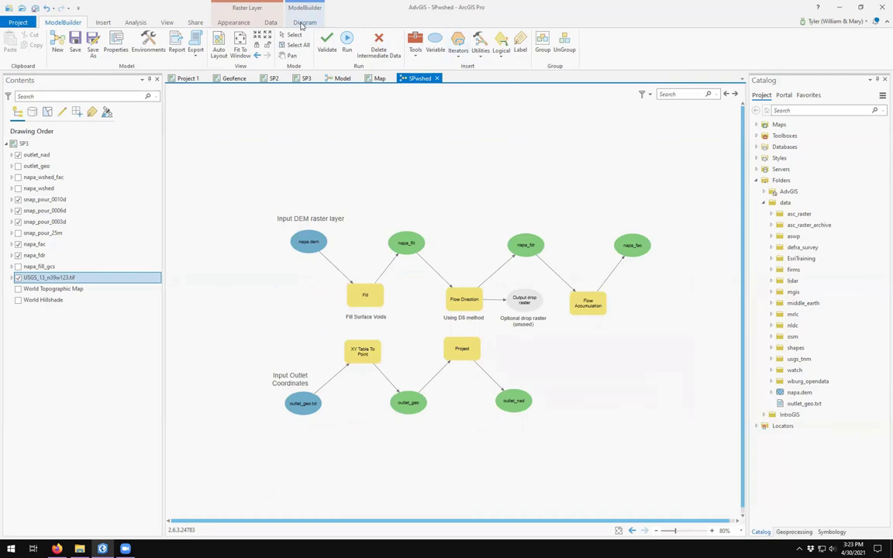
Search the tools gallery for 'snap', add Snap Pour Point, and move it higher on the canvas.
{"action": "left_click", "coordinate": [302, 23]}
{"action": "left_click", "coordinate": [71, 24]}
{"action": "left_click", "coordinate": [416, 43]}
{"action": "left_click_drag", "start_coordinate": [411, 69], "coordinate": [458, 68]}
{"action": "key", "text": "BackSpace"}
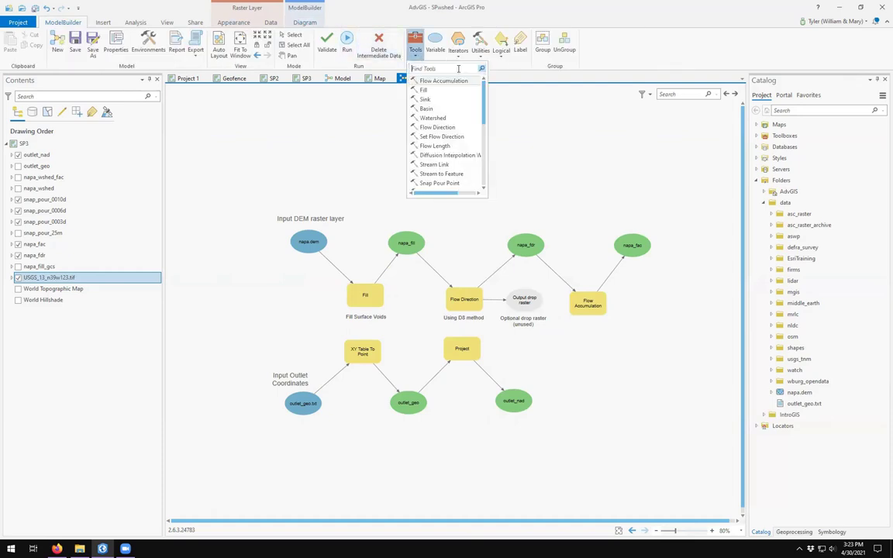
{"action": "type", "text": "snap"}
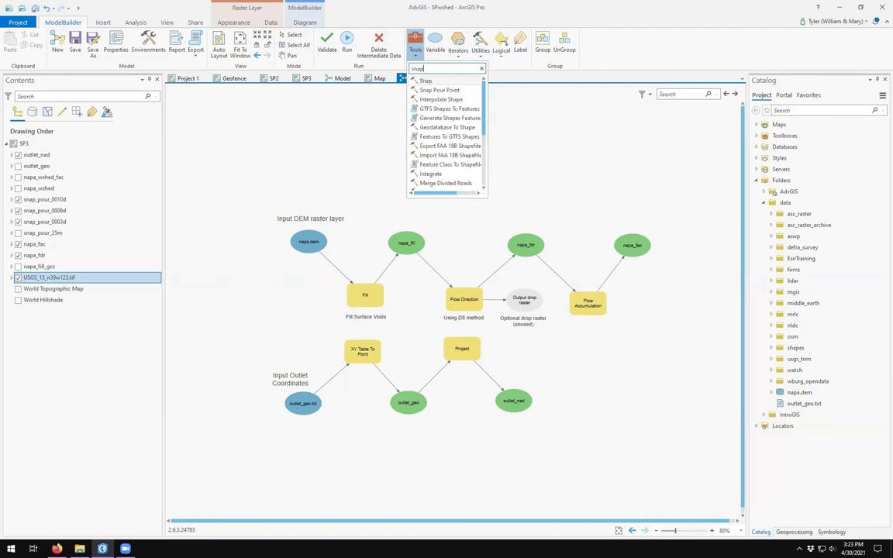
{"action": "left_click", "coordinate": [439, 90]}
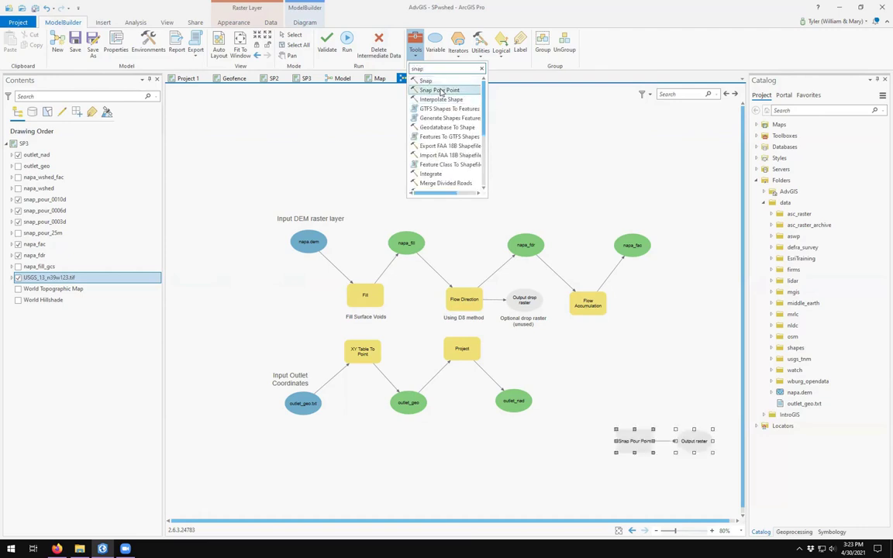
{"action": "left_click", "coordinate": [632, 440]}
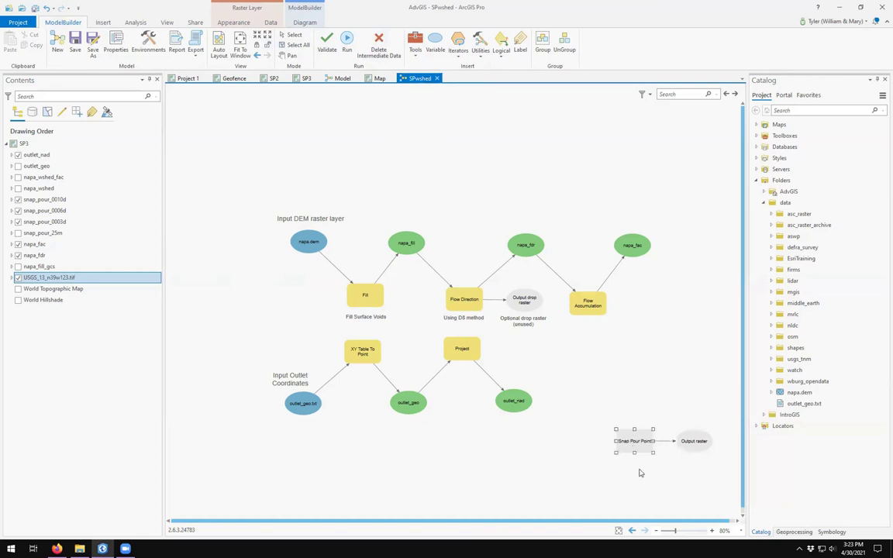
{"action": "left_click_drag", "start_coordinate": [634, 440], "coordinate": [646, 356]}
{"action": "left_click", "coordinate": [624, 430]}
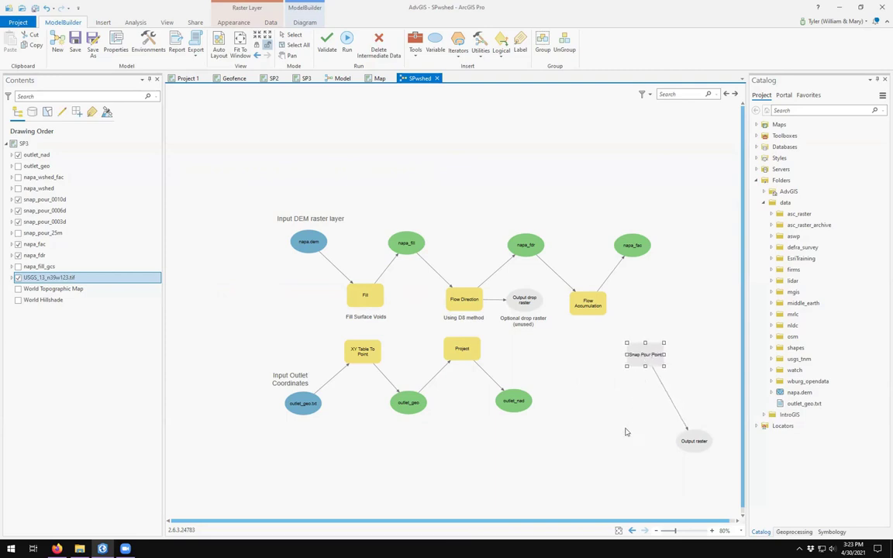
Set Snap Pour Point's pour point data to outlet_nad with field ID.
{"action": "double_click", "coordinate": [643, 357]}
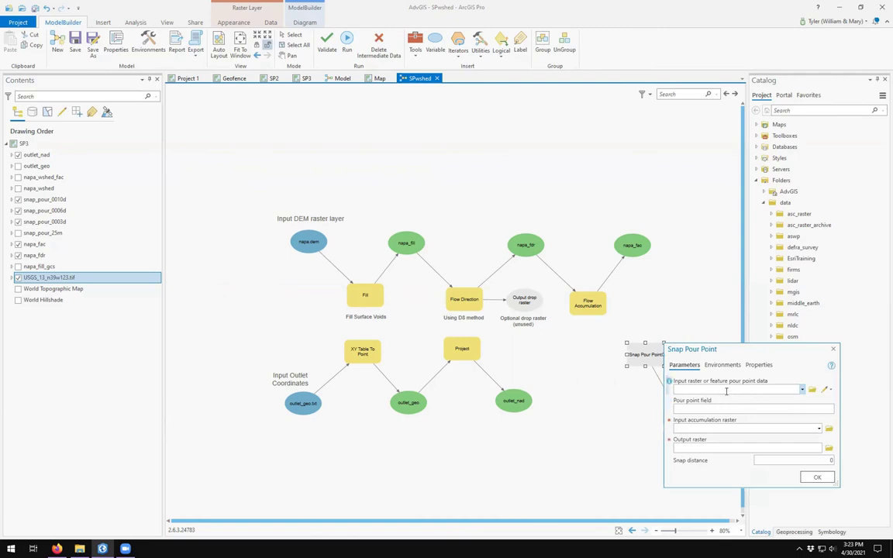
{"action": "left_click", "coordinate": [803, 390]}
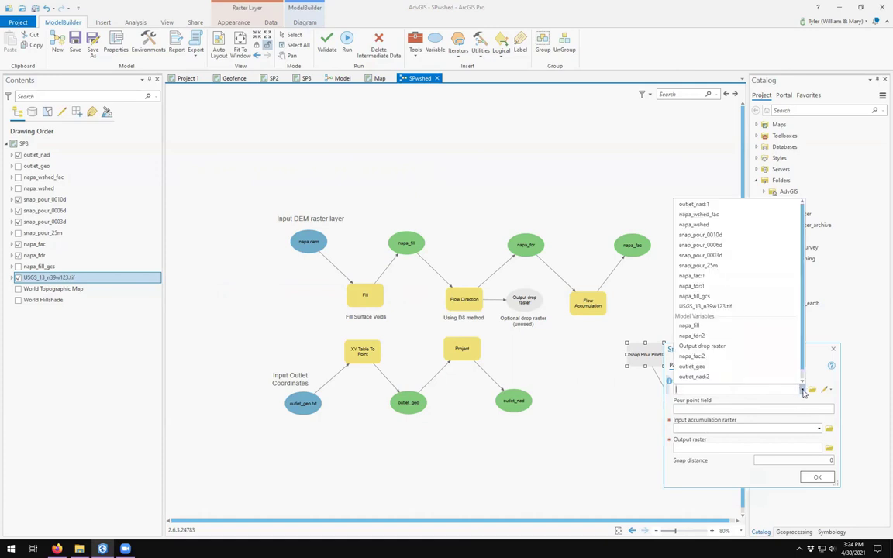
{"action": "left_click", "coordinate": [736, 377]}
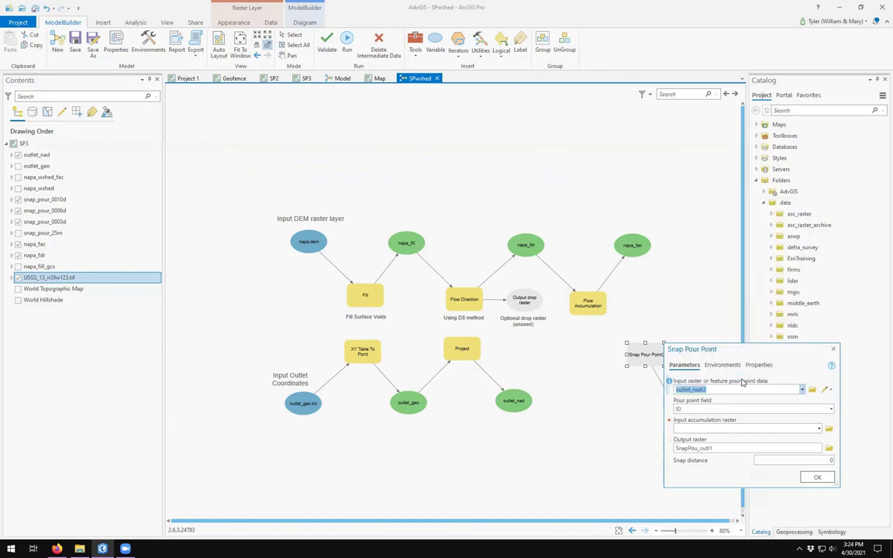
{"action": "left_click", "coordinate": [752, 408]}
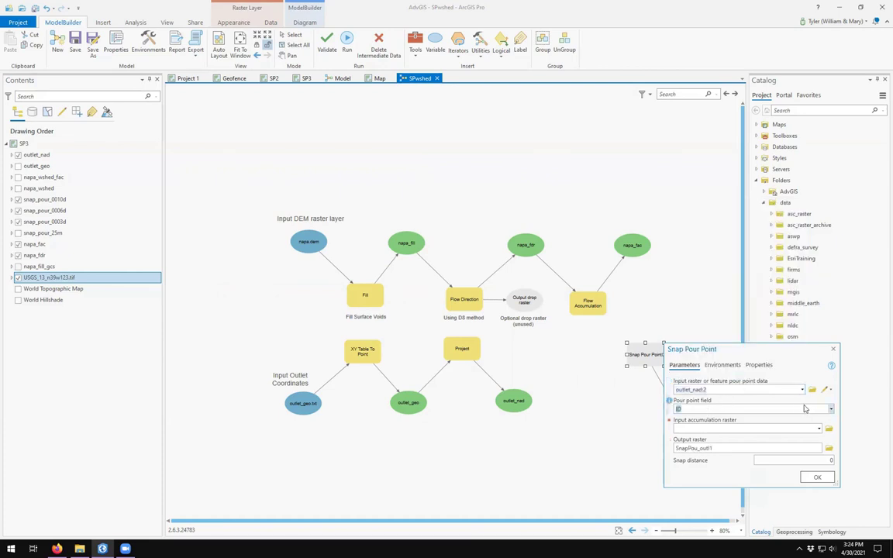
{"action": "left_click", "coordinate": [832, 409]}
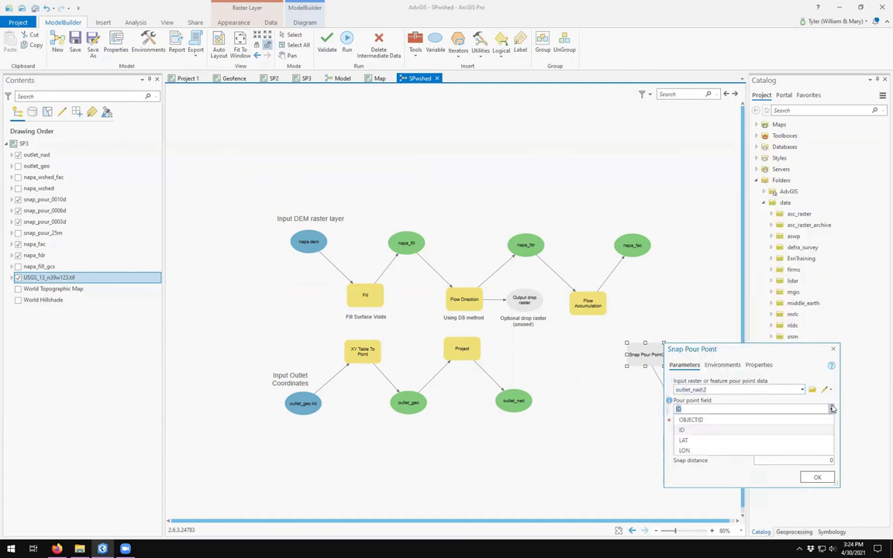
{"action": "left_click", "coordinate": [832, 408]}
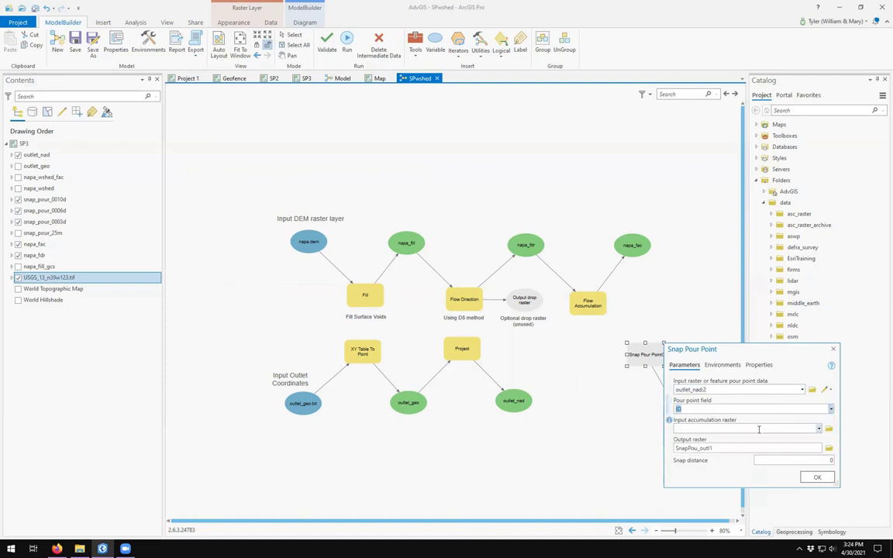
Use napa_fac as accumulation raster, output snap_pour, snap distance 20, and confirm.
{"action": "left_click", "coordinate": [819, 429]}
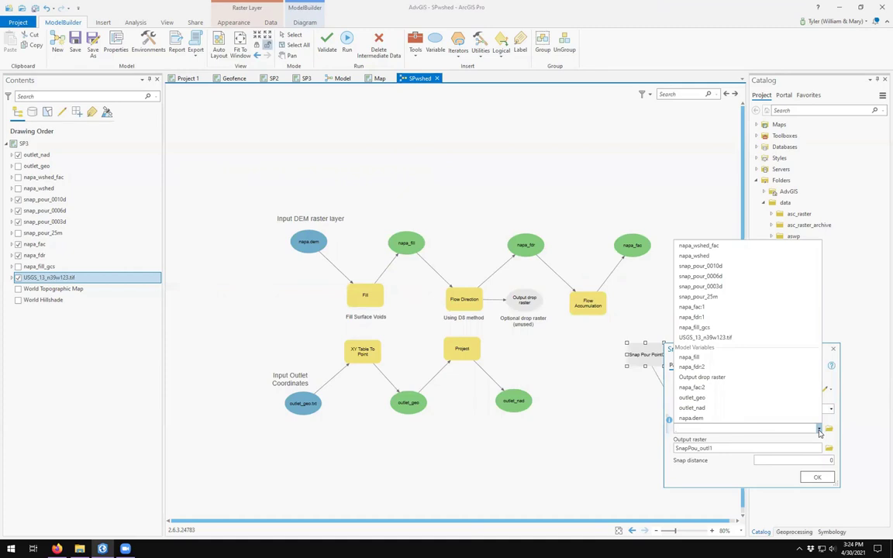
{"action": "left_click", "coordinate": [717, 390]}
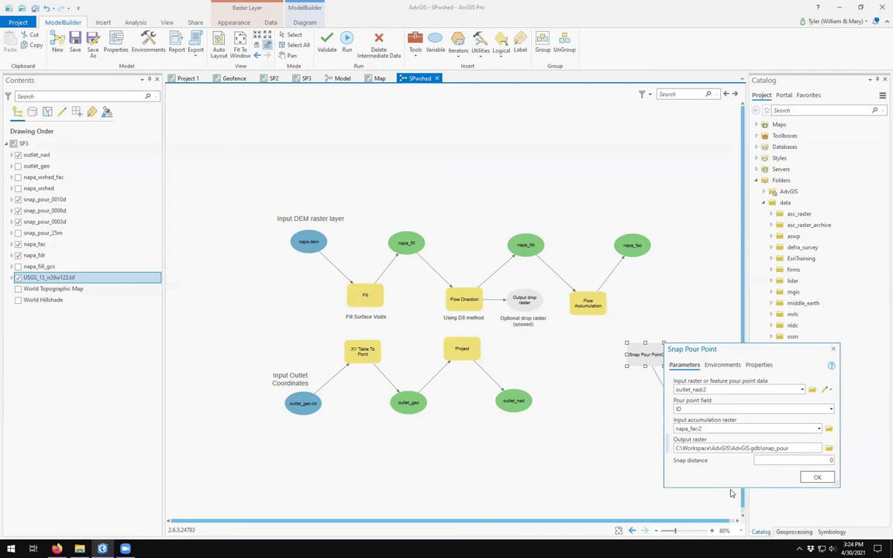
{"action": "left_click", "coordinate": [787, 449]}
{"action": "left_click", "coordinate": [766, 481]}
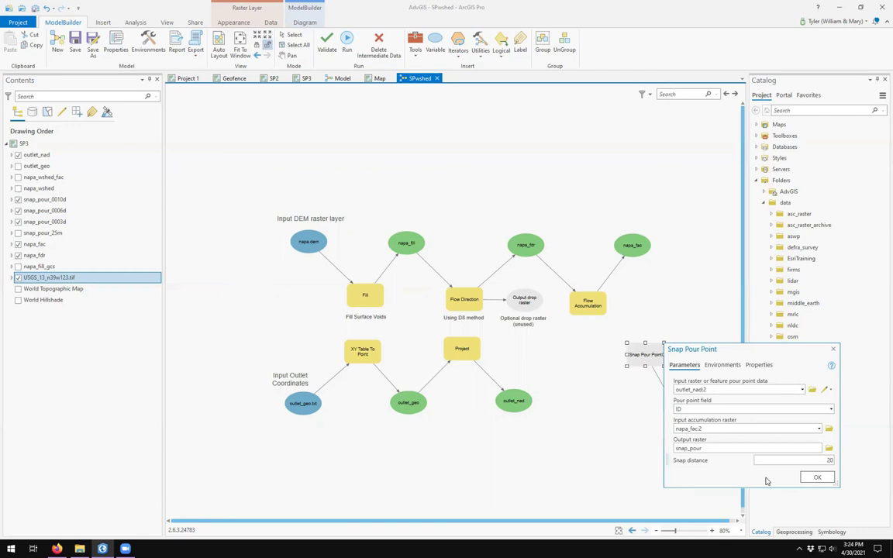
{"action": "left_click", "coordinate": [817, 477]}
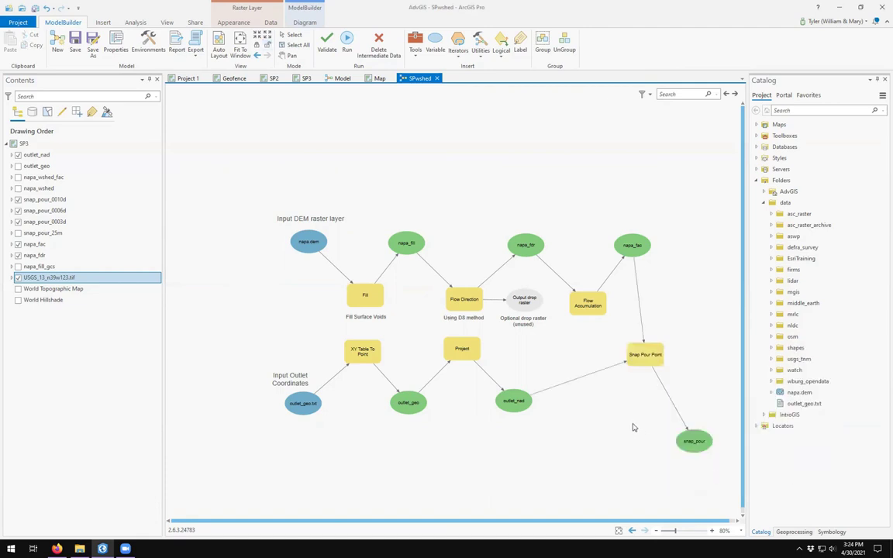
Drag the snap_pour output up beside Snap Pour Point and shift the diagram left.
{"action": "left_click", "coordinate": [695, 440]}
{"action": "left_click_drag", "start_coordinate": [694, 441], "coordinate": [699, 399]}
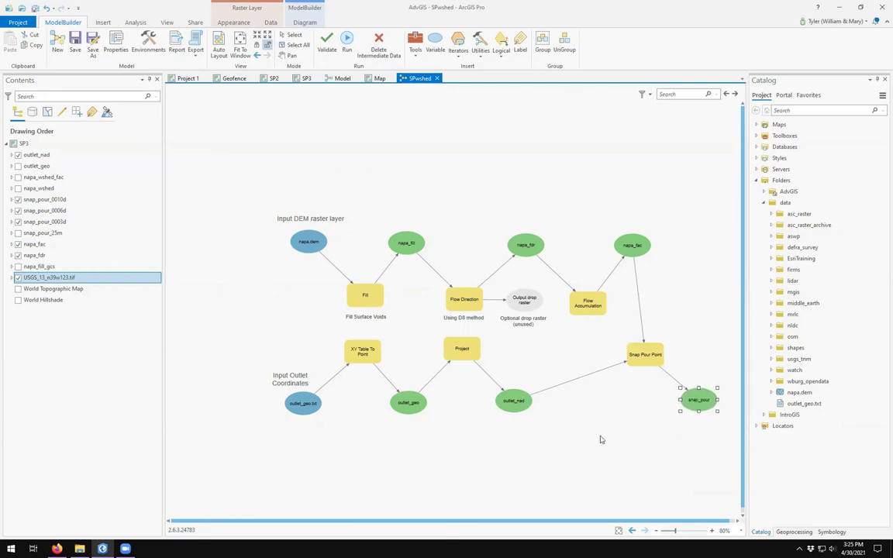
{"action": "left_click", "coordinate": [660, 426]}
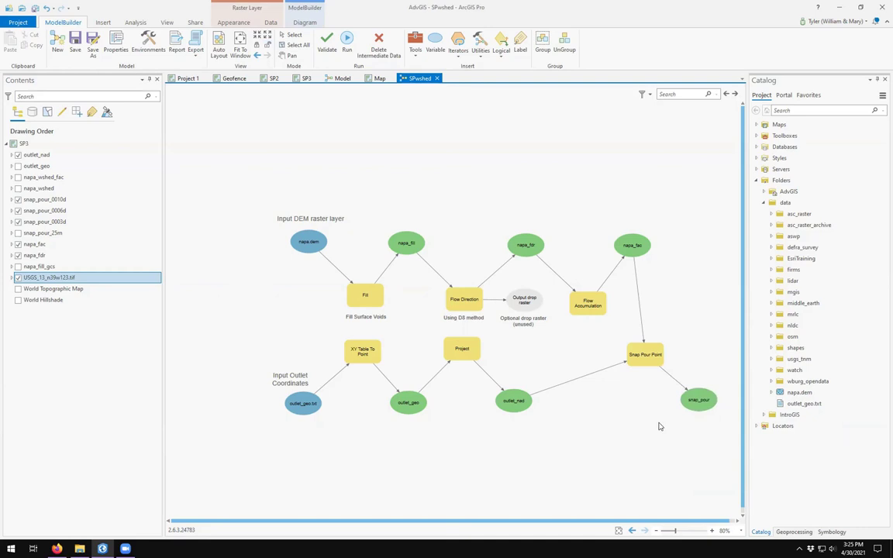
{"action": "left_click_drag", "start_coordinate": [659, 426], "coordinate": [624, 415]}
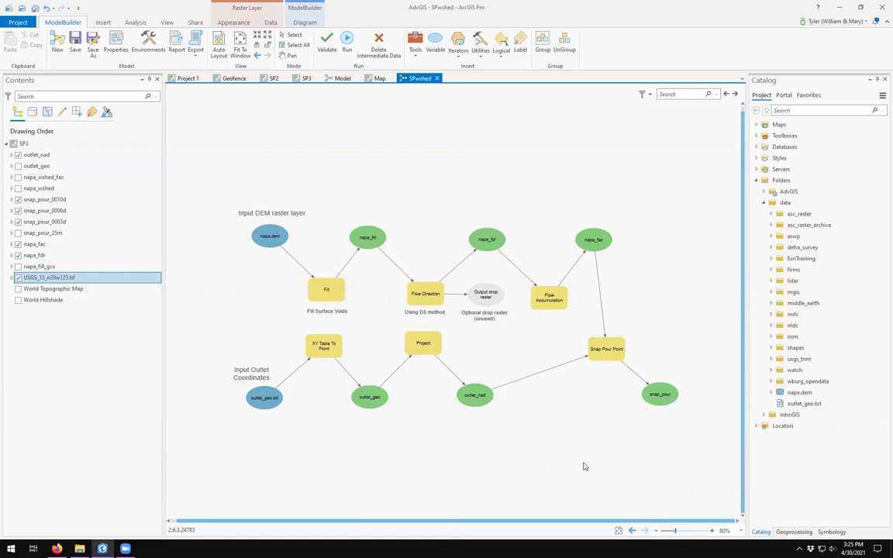
Move the snap_pour output up into the top row beside napa_fac, aligned with it.
{"action": "left_click", "coordinate": [660, 393]}
{"action": "left_click_drag", "start_coordinate": [664, 393], "coordinate": [666, 237]}
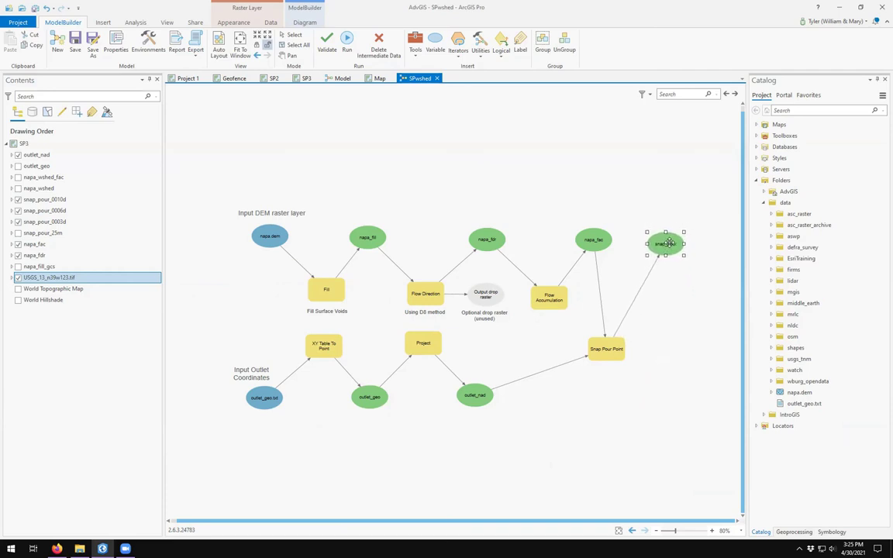
{"action": "left_click", "coordinate": [665, 319]}
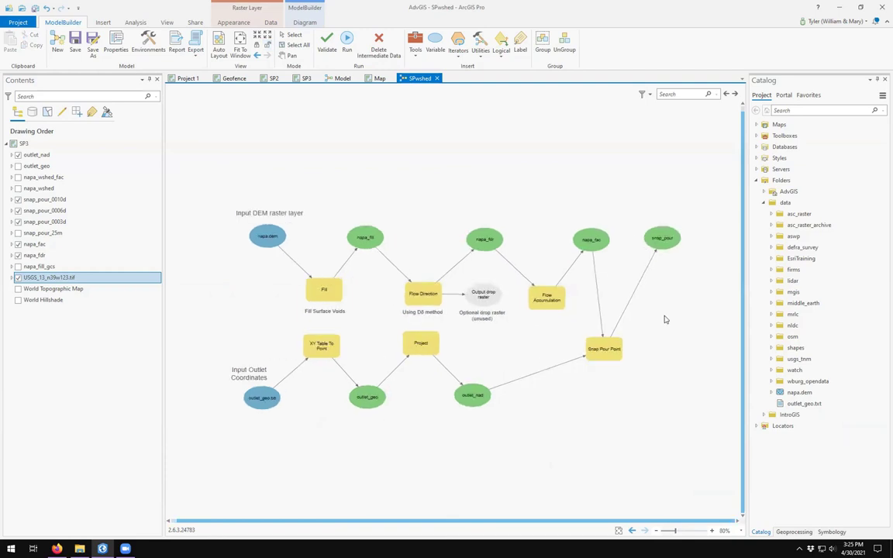
{"action": "left_click", "coordinate": [666, 240]}
{"action": "left_click_drag", "start_coordinate": [666, 240], "coordinate": [663, 238]}
{"action": "left_click", "coordinate": [606, 350]}
{"action": "right_click", "coordinate": [609, 353]}
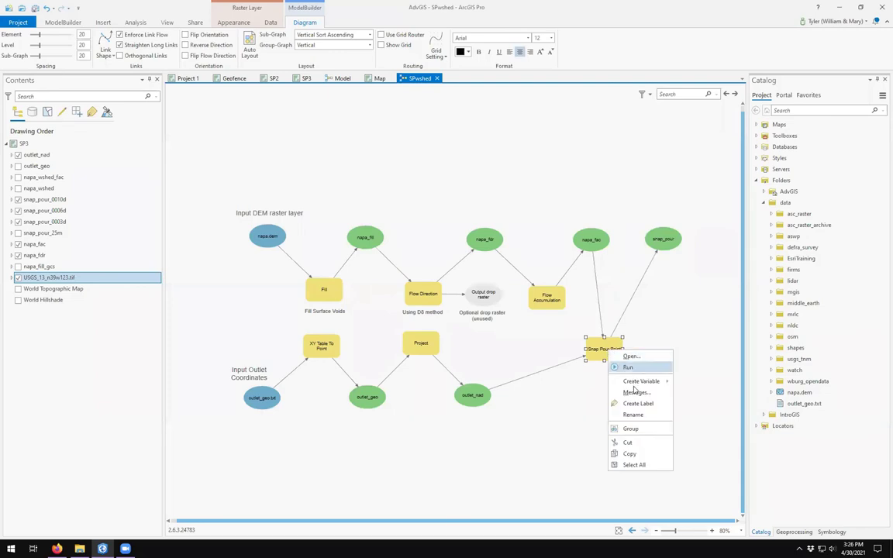
Attach a label reading 'set snap distance' just below the Snap Pour Point tool.
{"action": "left_click", "coordinate": [634, 405]}
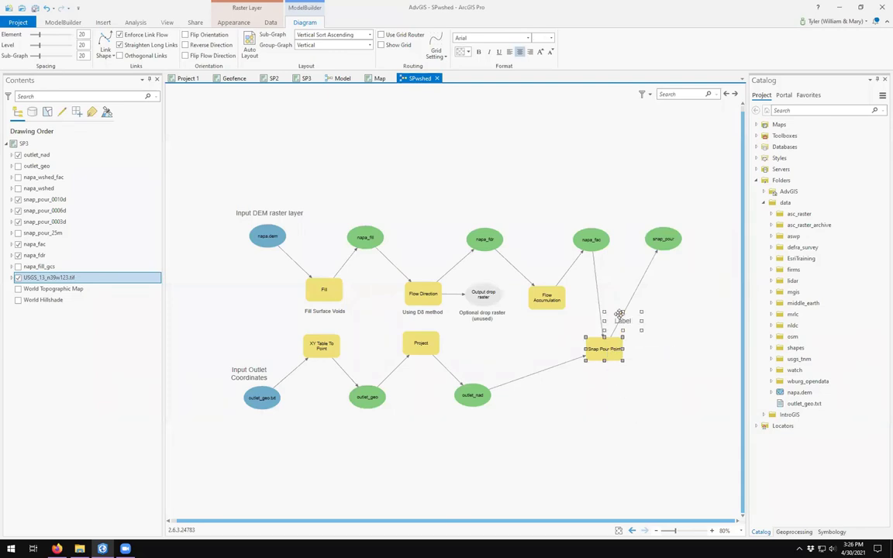
{"action": "left_click_drag", "start_coordinate": [624, 320], "coordinate": [603, 367]}
{"action": "double_click", "coordinate": [603, 367]}
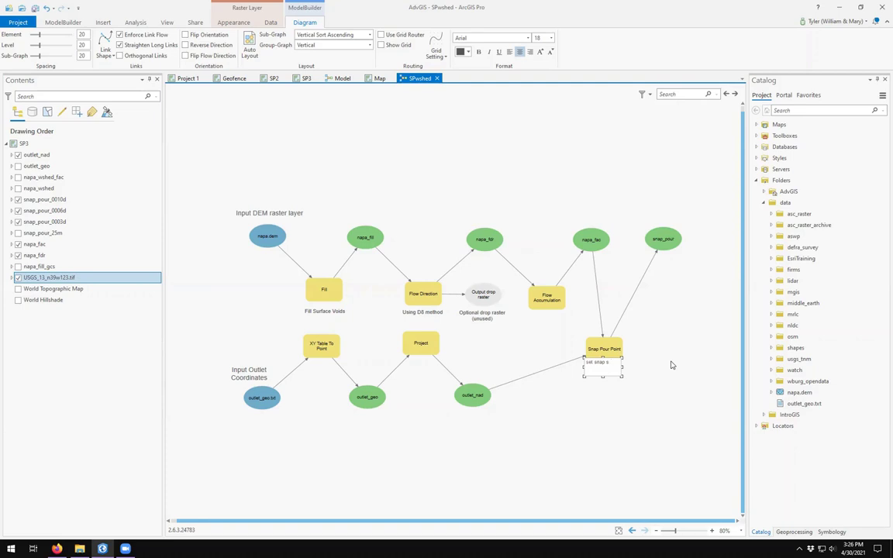
{"action": "type", "text": "set snap distance"}
{"action": "key", "text": "Return"}
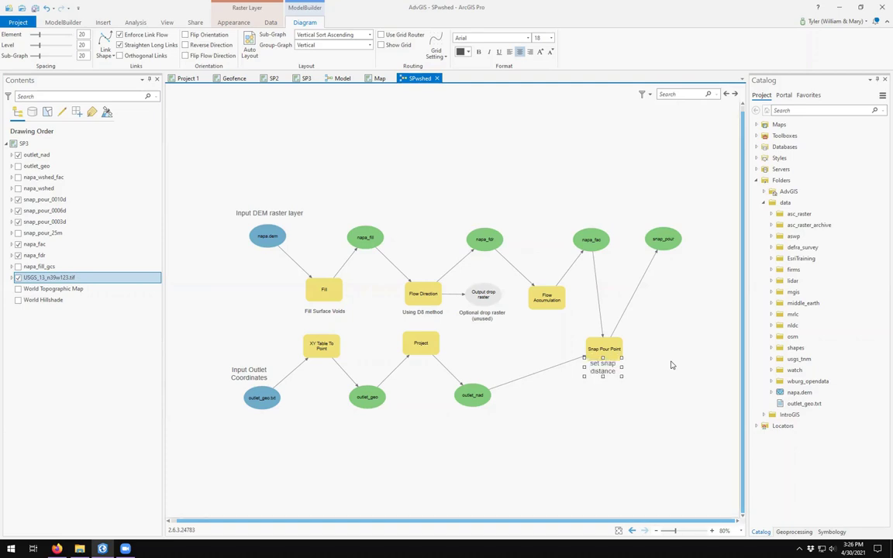
Reduce the label's font size and widen it so the text fits on one line.
{"action": "left_click", "coordinate": [550, 38]}
{"action": "left_click", "coordinate": [541, 107]}
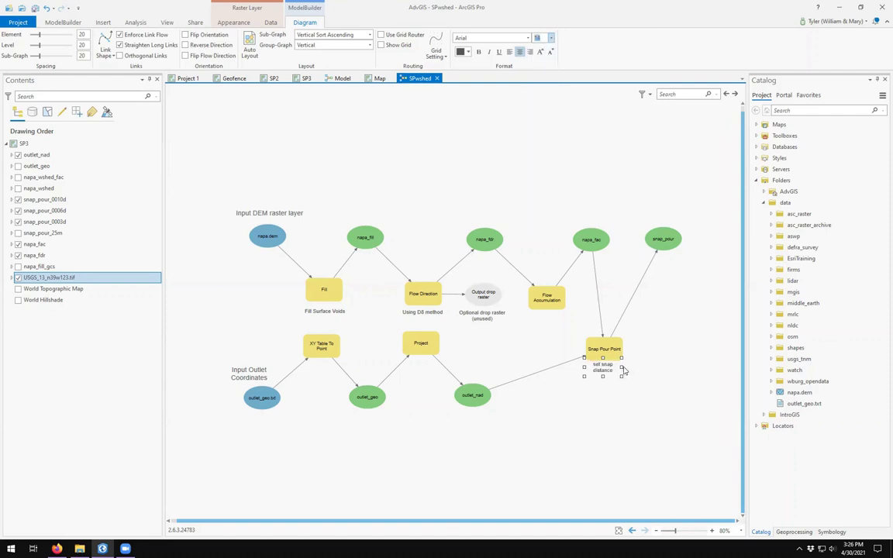
{"action": "left_click_drag", "start_coordinate": [621, 365], "coordinate": [598, 366]}
{"action": "left_click", "coordinate": [648, 400]}
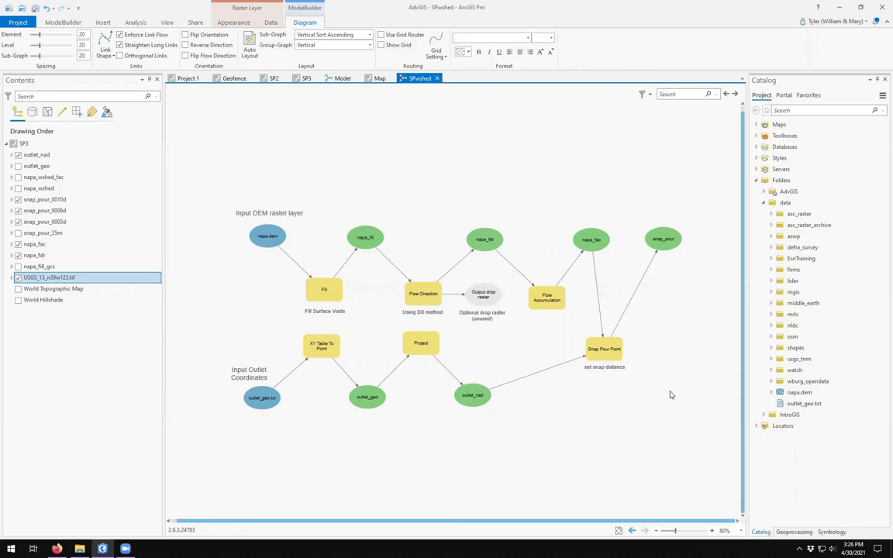
{"action": "left_click", "coordinate": [670, 235]}
Add the Watershed tool from Spatial Analyst Tools > Hydrology and place it at the diagram's top.
{"action": "left_click", "coordinate": [698, 314]}
{"action": "scroll", "coordinate": [677, 313], "scroll_direction": "down", "scroll_amount": 1}
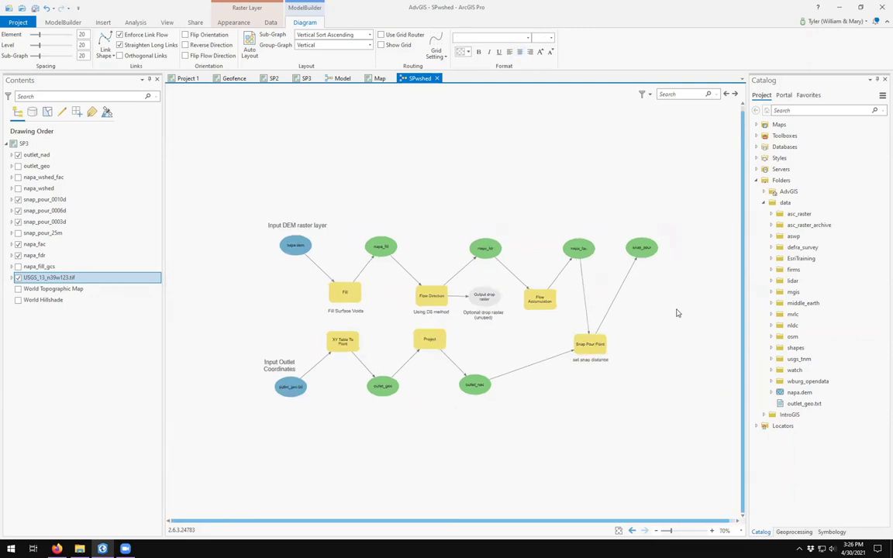
{"action": "scroll", "coordinate": [677, 313], "scroll_direction": "up", "scroll_amount": 1}
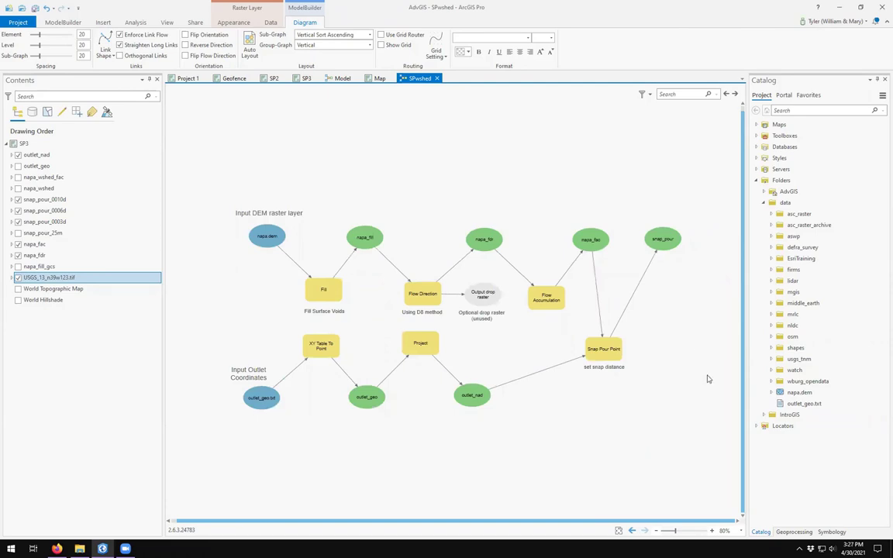
{"action": "left_click", "coordinate": [794, 532]}
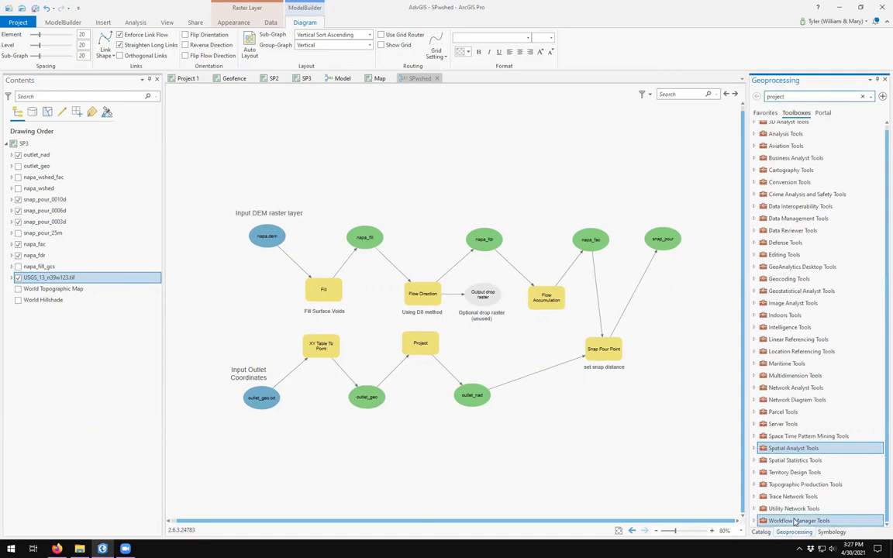
{"action": "left_click", "coordinate": [758, 448]}
{"action": "scroll", "coordinate": [757, 450], "scroll_direction": "down", "scroll_amount": 3}
{"action": "left_click", "coordinate": [759, 449]}
{"action": "scroll", "coordinate": [757, 450], "scroll_direction": "down", "scroll_amount": 3}
{"action": "left_click_drag", "start_coordinate": [795, 409], "coordinate": [634, 439]}
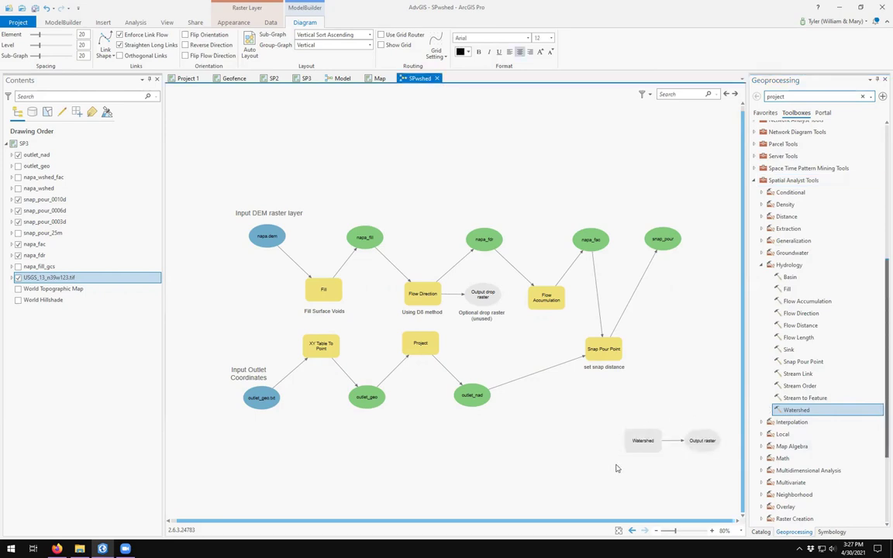
{"action": "left_click_drag", "start_coordinate": [642, 440], "coordinate": [591, 175]}
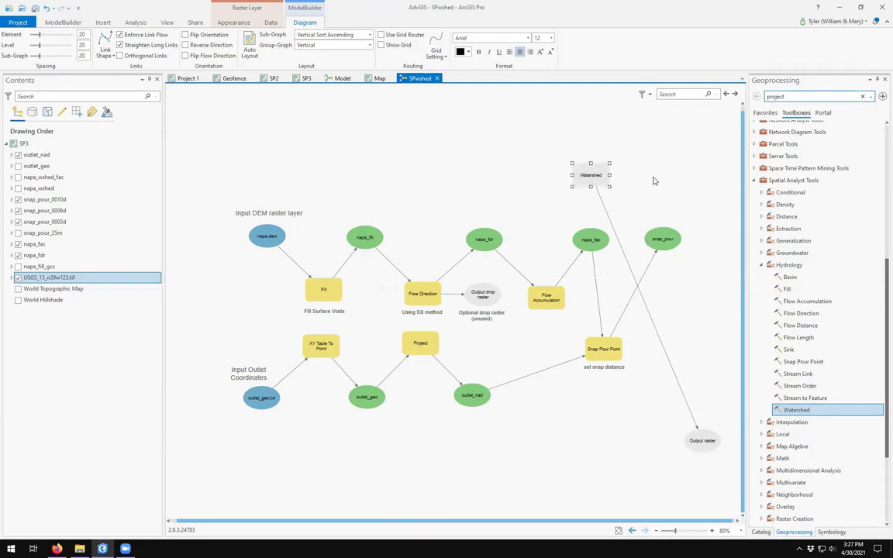
Set Watershed's flow direction input to napa_fdr:2 and its pour point input to snap_pour.
{"action": "double_click", "coordinate": [595, 177]}
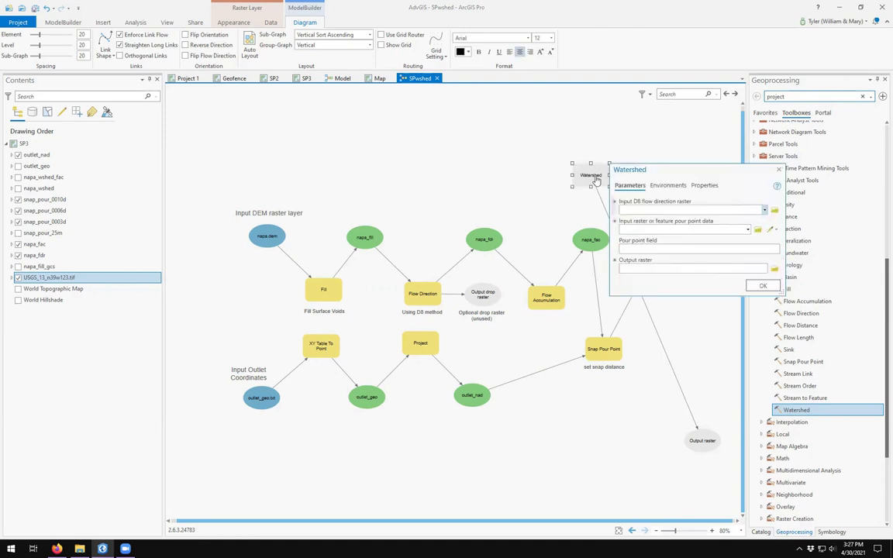
{"action": "left_click", "coordinate": [764, 211]}
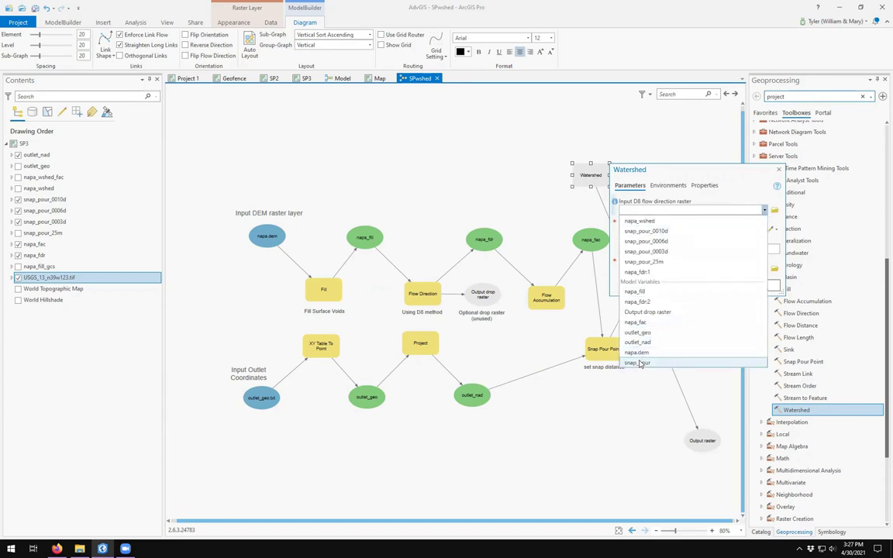
{"action": "left_click", "coordinate": [638, 302]}
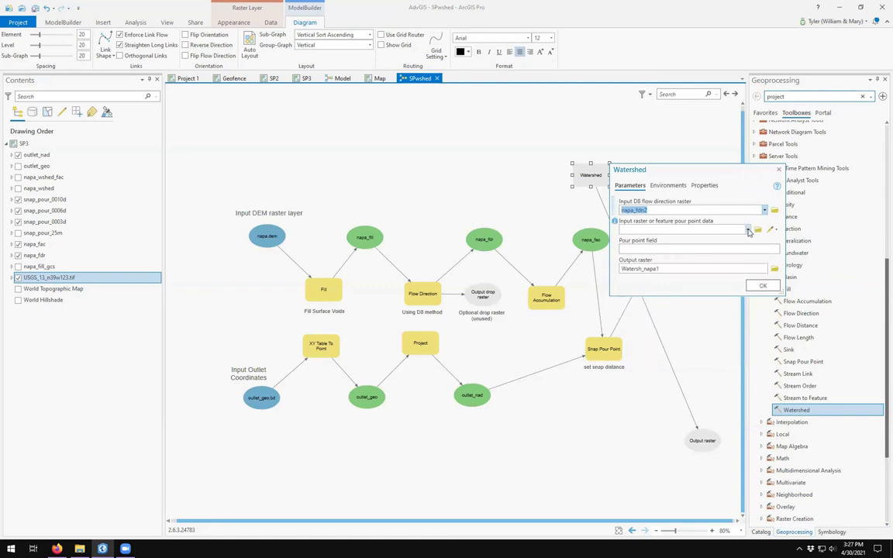
{"action": "left_click", "coordinate": [748, 231]}
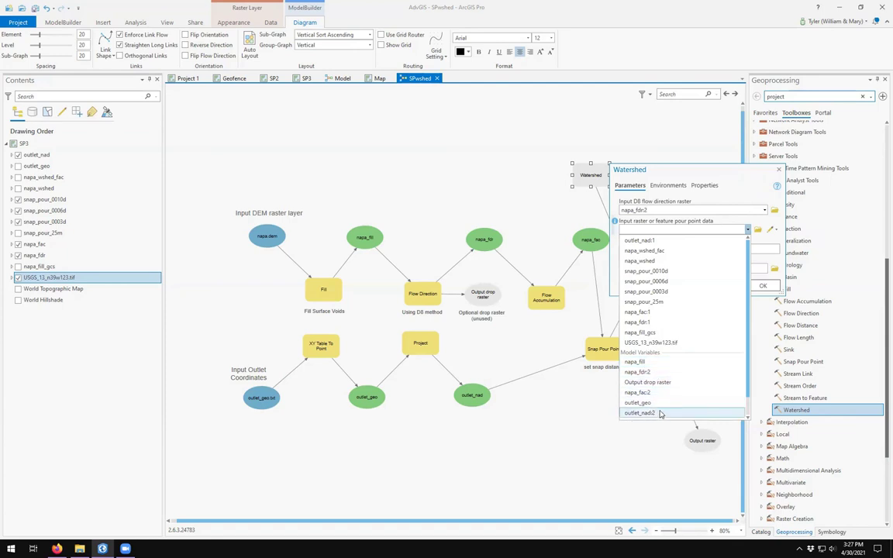
{"action": "scroll", "coordinate": [660, 414], "scroll_direction": "down", "scroll_amount": 1}
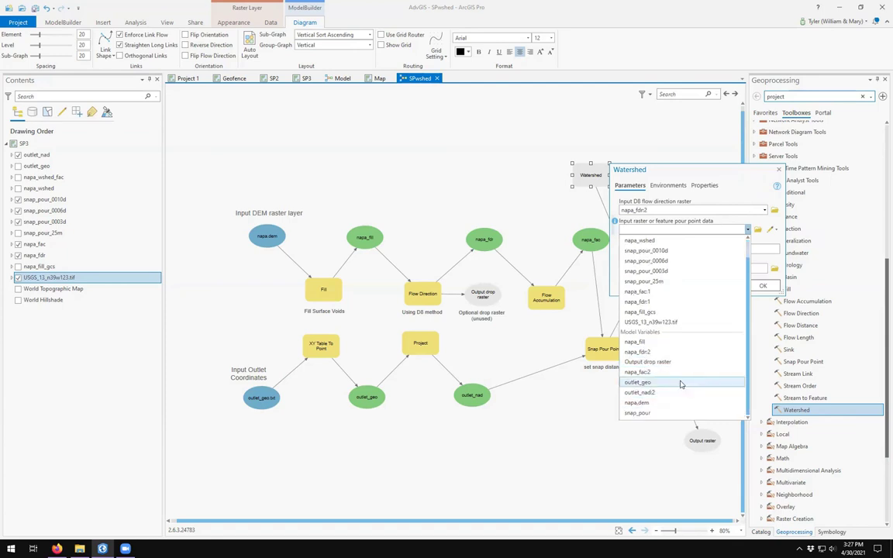
{"action": "left_click", "coordinate": [643, 414]}
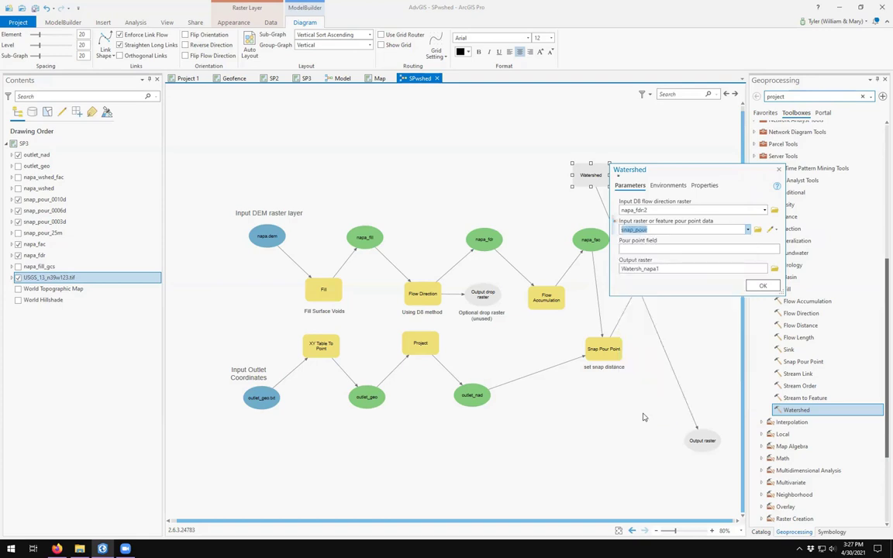
Name the Watershed output raster napa_wshed and apply the settings.
{"action": "left_click", "coordinate": [687, 249]}
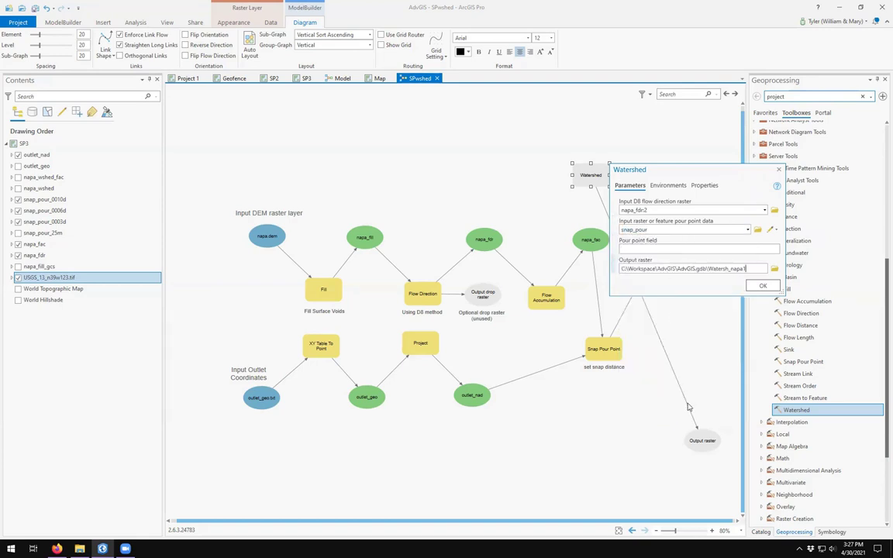
{"action": "key", "text": "BackSpace"}
{"action": "key", "text": "BackSpace"}
{"action": "key", "text": "BackSpace"}
{"action": "key", "text": "BackSpace"}
{"action": "key", "text": "BackSpace"}
{"action": "key", "text": "BackSpace"}
{"action": "key", "text": "BackSpace"}
{"action": "left_click", "coordinate": [762, 286]}
{"action": "left_click", "coordinate": [702, 444]}
Position the napa_wshed output just above the Watershed tool.
{"action": "left_click_drag", "start_coordinate": [703, 441], "coordinate": [591, 120]}
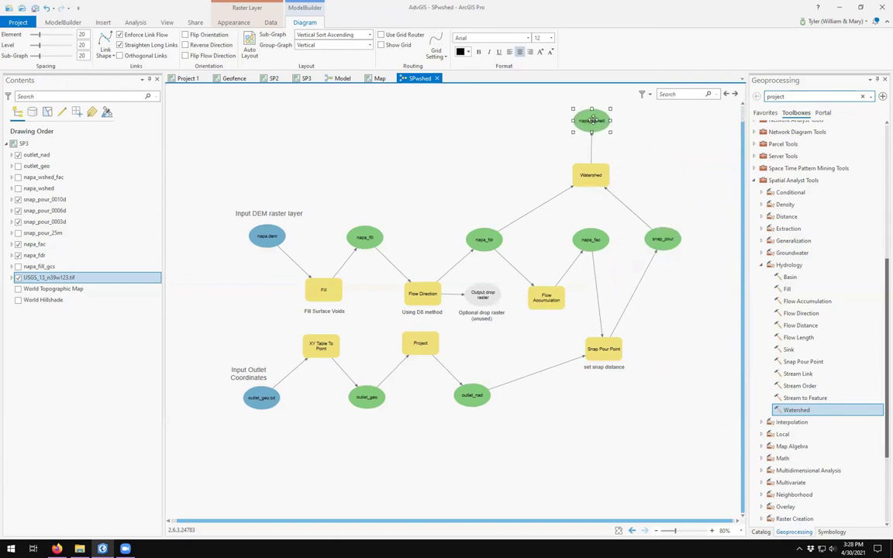
{"action": "left_click", "coordinate": [669, 195]}
{"action": "scroll", "coordinate": [668, 195], "scroll_direction": "down", "scroll_amount": 1}
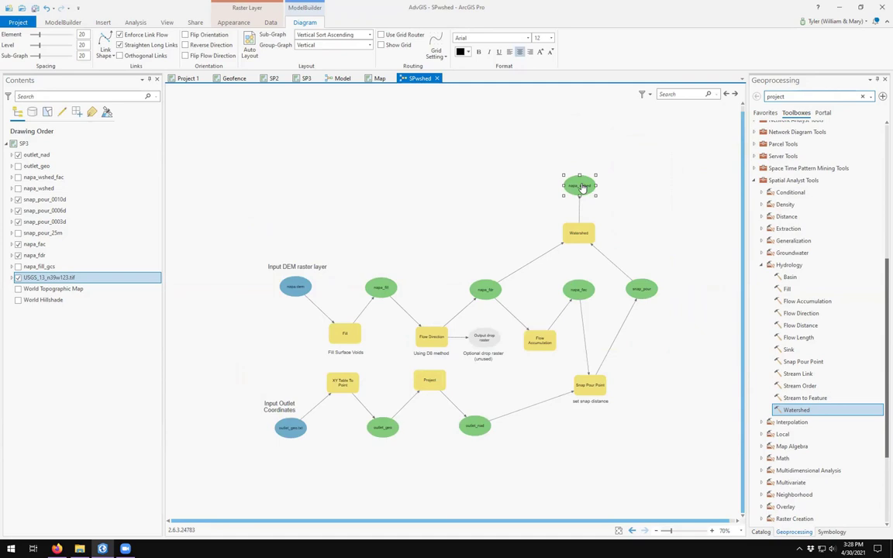
Label napa_wshed 'Output Watershed Raster Layer' and widen the label to fit its text.
{"action": "right_click", "coordinate": [581, 188]}
{"action": "left_click", "coordinate": [607, 223]}
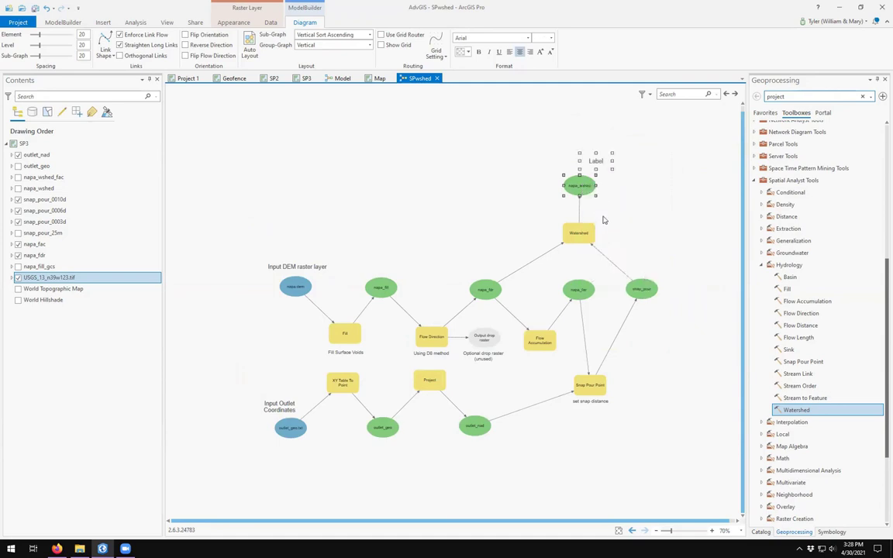
{"action": "left_click", "coordinate": [610, 159]}
{"action": "key", "text": "Return"}
{"action": "type", "text": "aster Lay"}
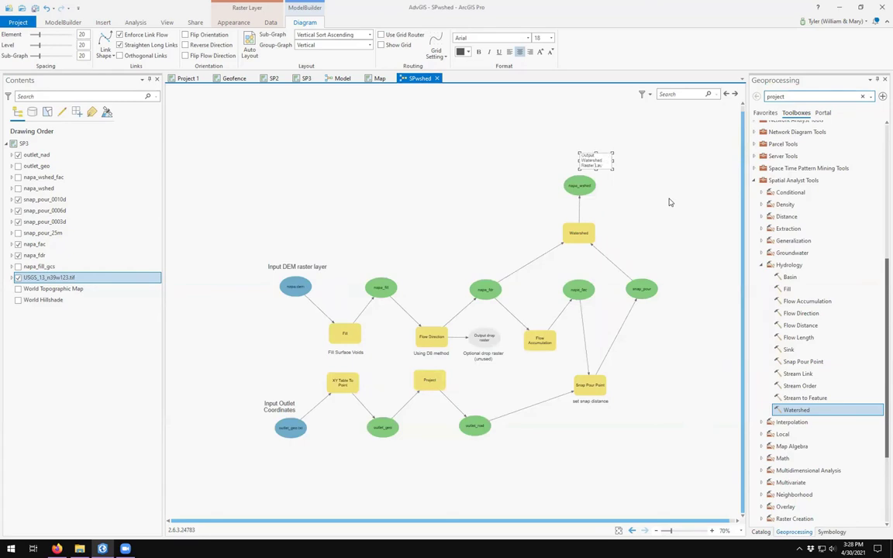
{"action": "key", "text": "Return"}
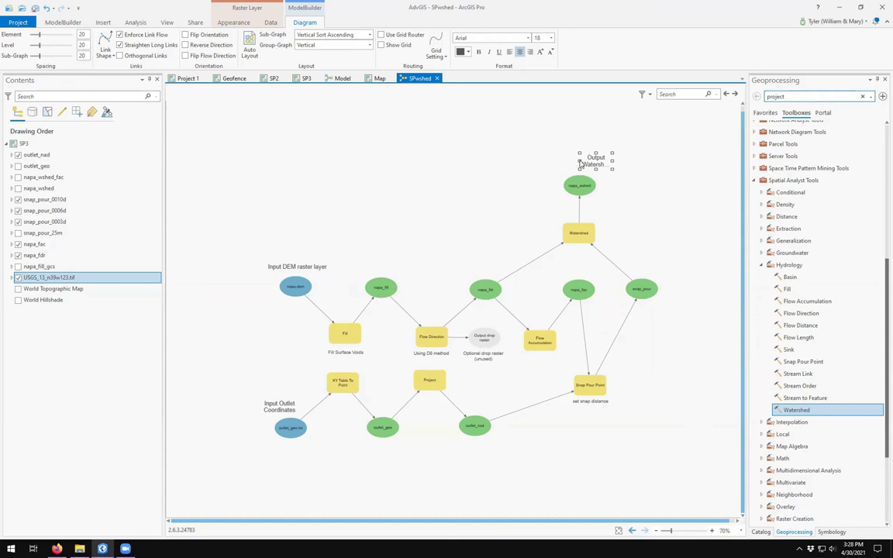
{"action": "mouse_move", "coordinate": [578, 161]}
{"action": "left_mouse_down"}
{"action": "mouse_move", "coordinate": [523, 146]}
{"action": "mouse_move", "coordinate": [574, 162]}
{"action": "left_mouse_up"}
{"action": "scroll", "coordinate": [632, 207], "scroll_direction": "up", "scroll_amount": 1}
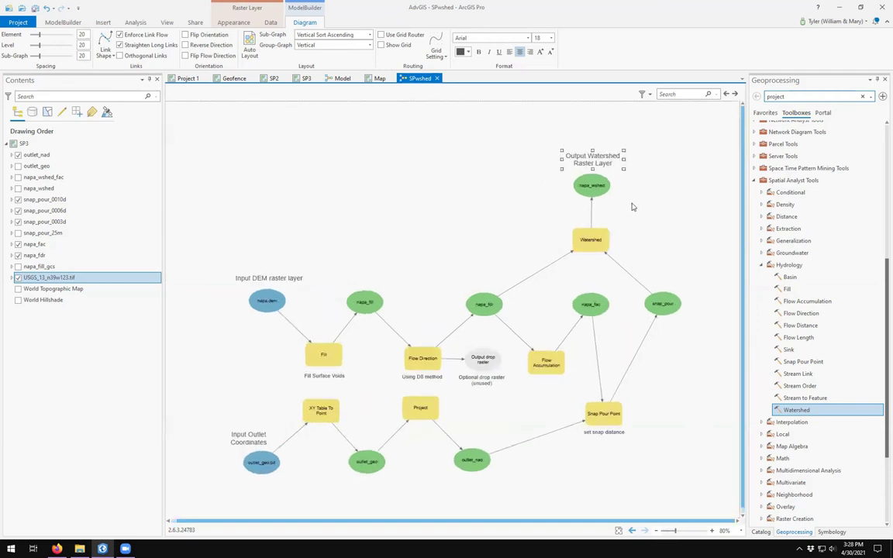
{"action": "scroll", "coordinate": [632, 207], "scroll_direction": "up", "scroll_amount": 1}
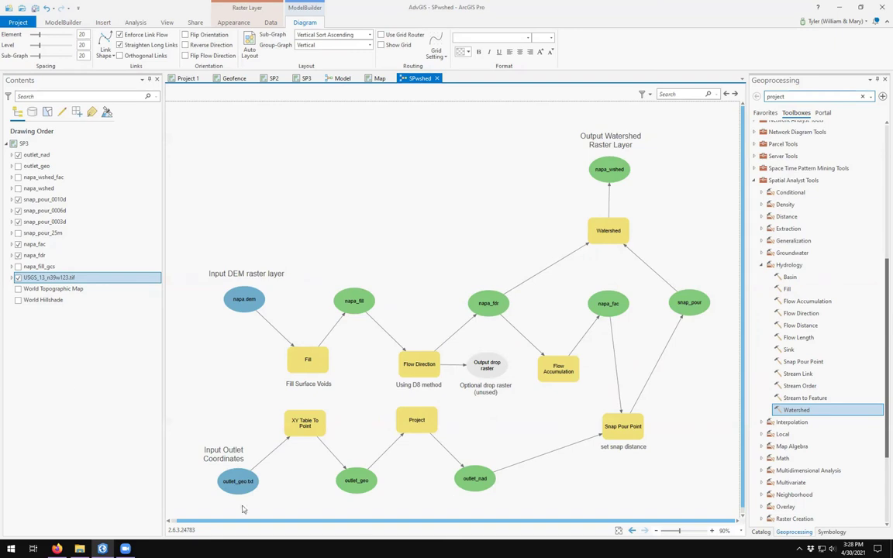
{"action": "left_click", "coordinate": [233, 293]}
{"action": "left_click", "coordinate": [231, 484]}
{"action": "left_click", "coordinate": [303, 363]}
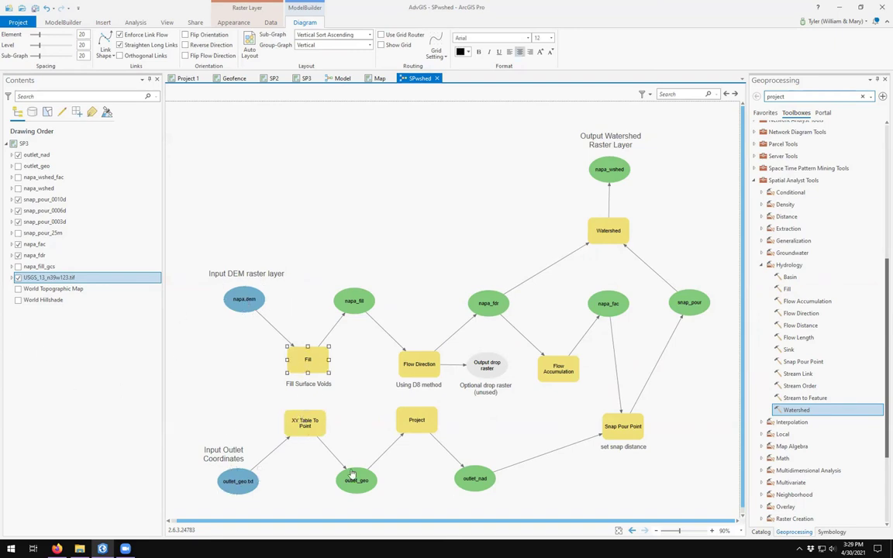
{"action": "left_click", "coordinate": [346, 309]}
{"action": "left_click", "coordinate": [420, 366]}
{"action": "left_click", "coordinate": [417, 421]}
{"action": "left_click", "coordinate": [475, 478]}
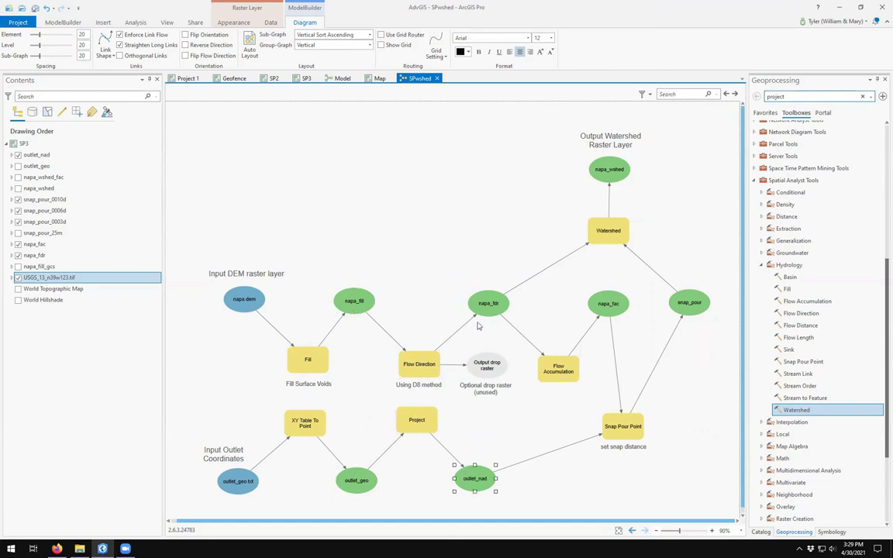
{"action": "left_click", "coordinate": [623, 426]}
{"action": "left_click", "coordinate": [558, 368]}
{"action": "left_click", "coordinate": [607, 305]}
{"action": "left_click", "coordinate": [690, 302]}
{"action": "left_click", "coordinate": [488, 302]}
{"action": "left_click", "coordinate": [609, 230]}
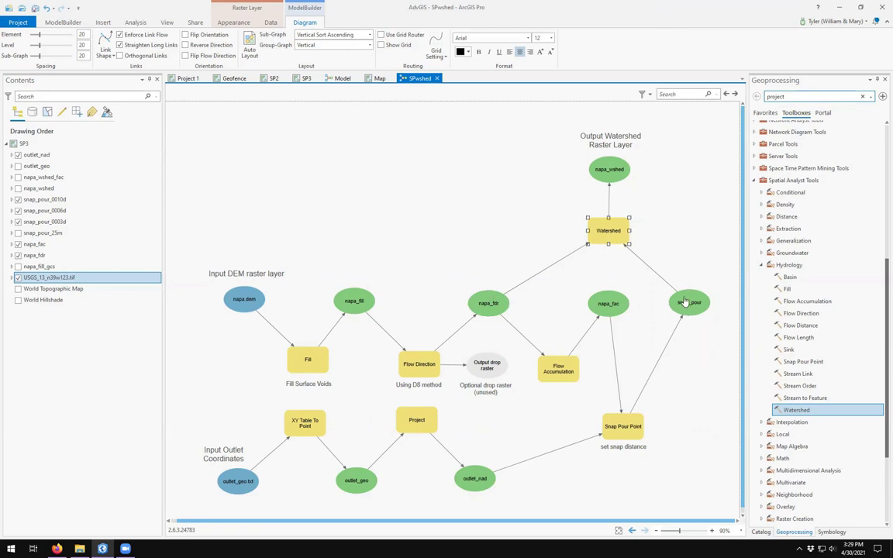
{"action": "left_click", "coordinate": [610, 169]}
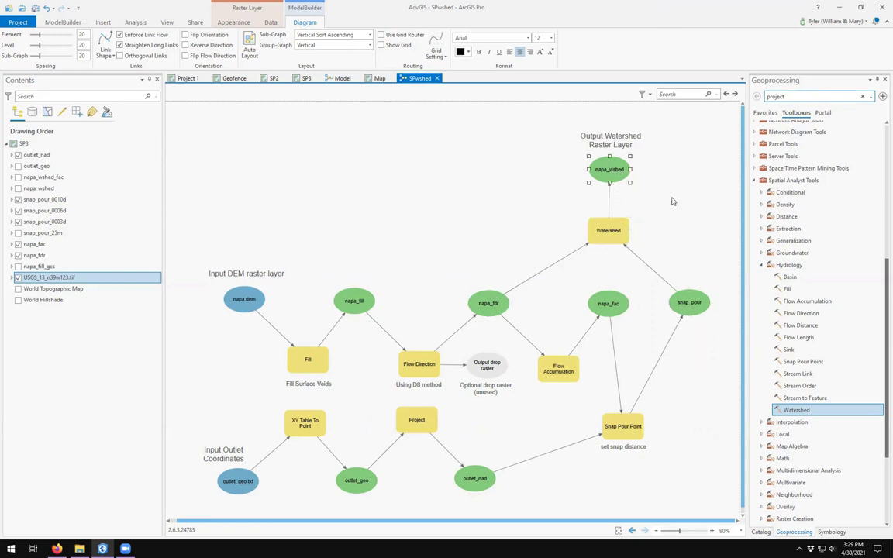
{"action": "left_click", "coordinate": [687, 229]}
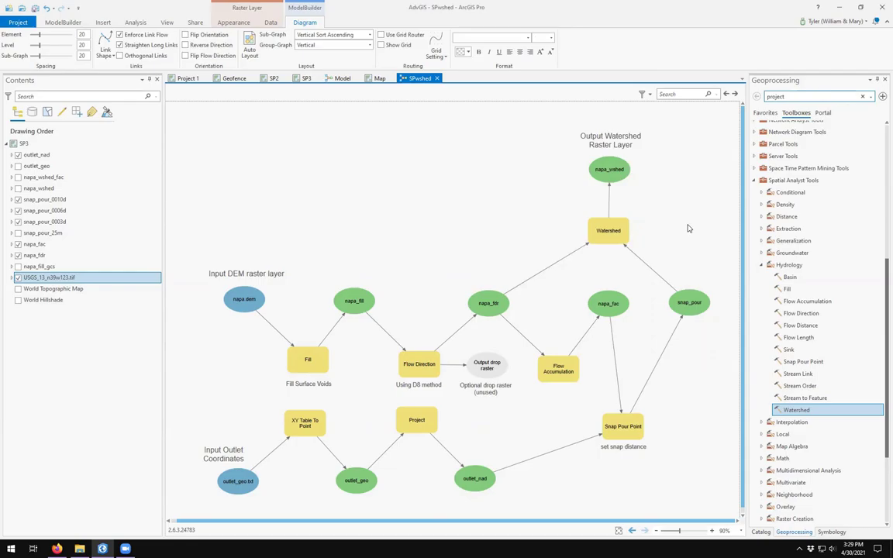